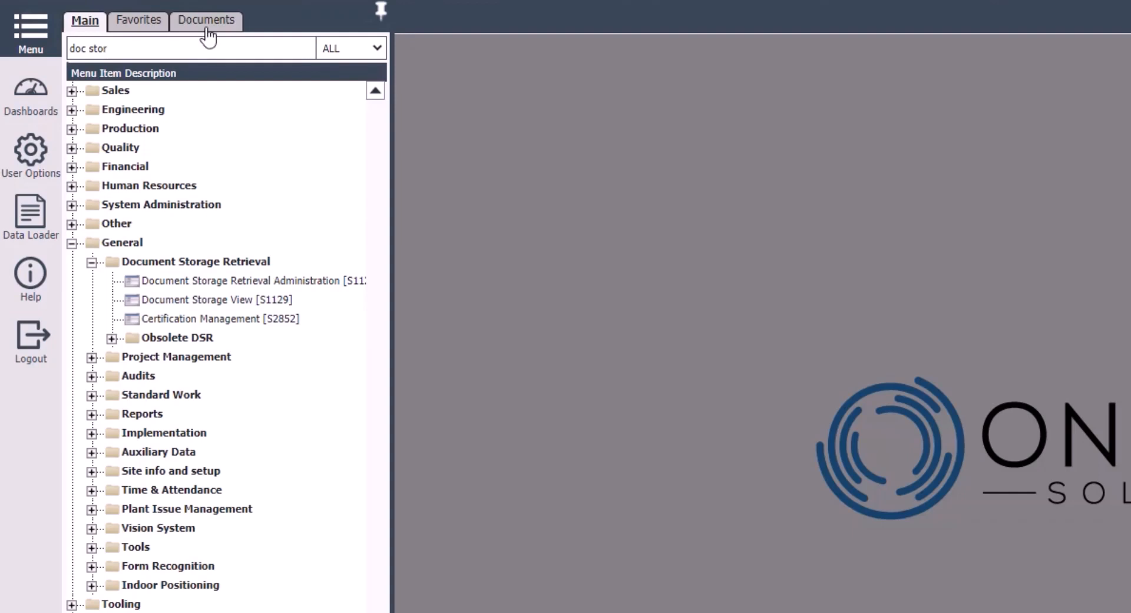
Open the Document Storage Retrieval Administration [S1128] screen from the General group and collapse the navigation menu.
left_click(207, 23)
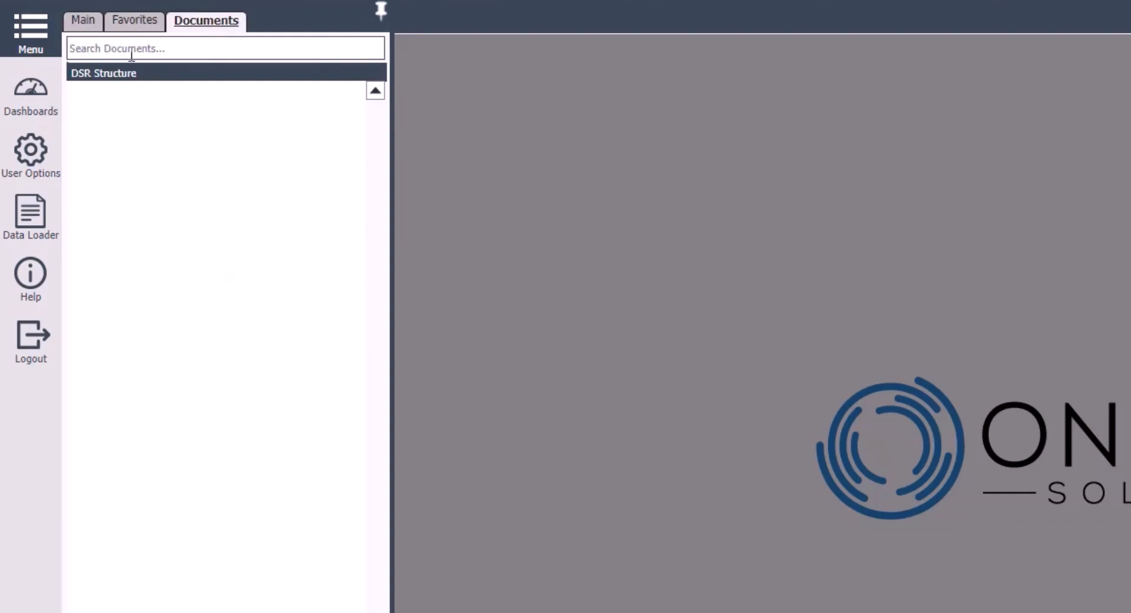
left_click(88, 24)
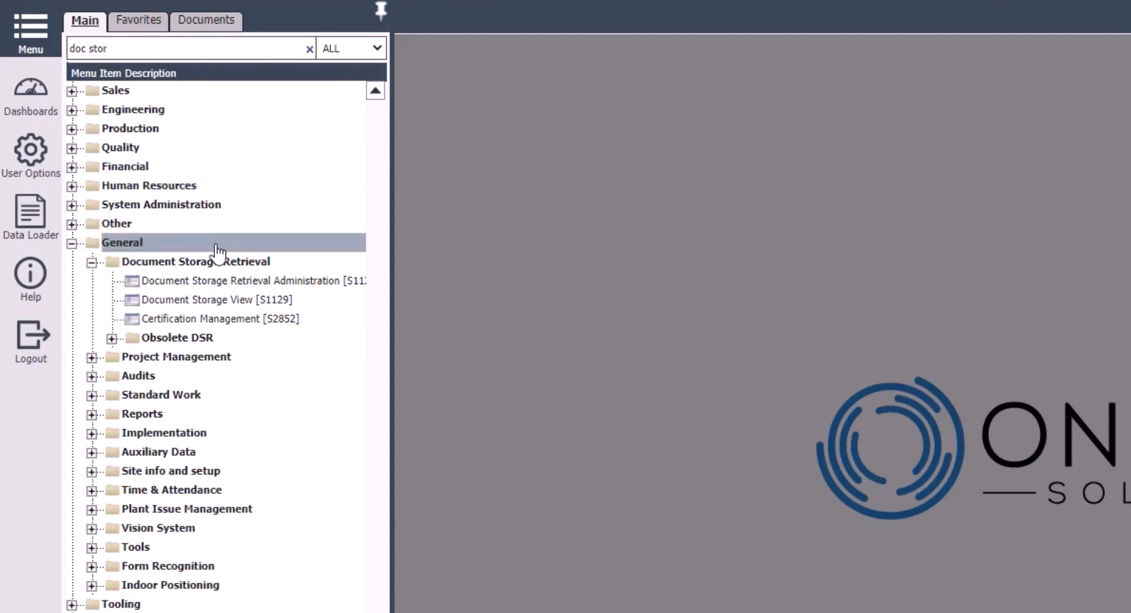
left_click(285, 282)
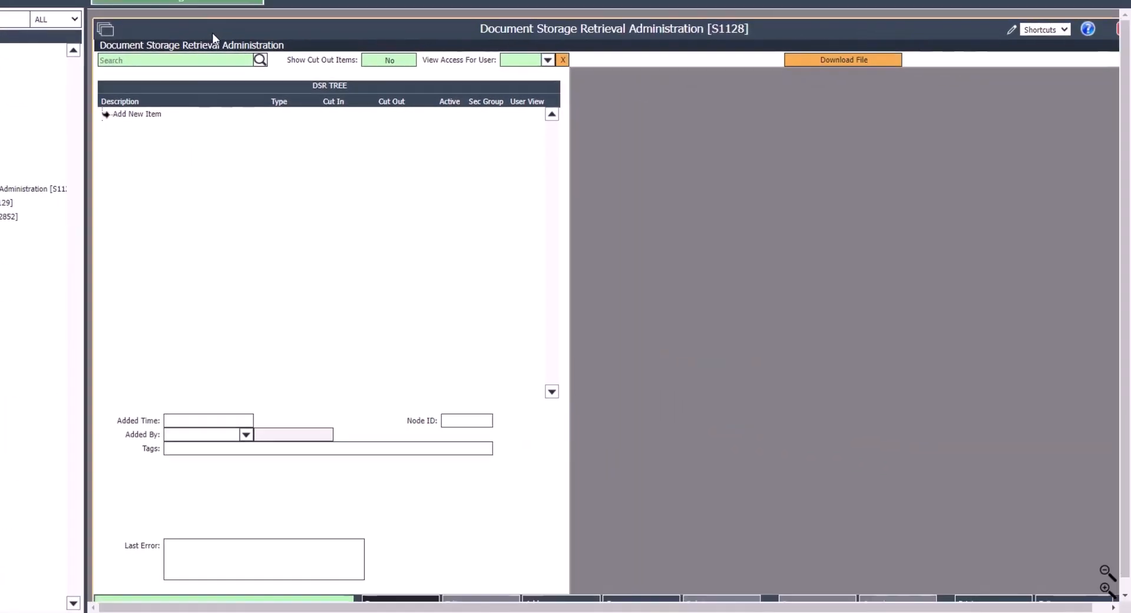
left_click(114, 2)
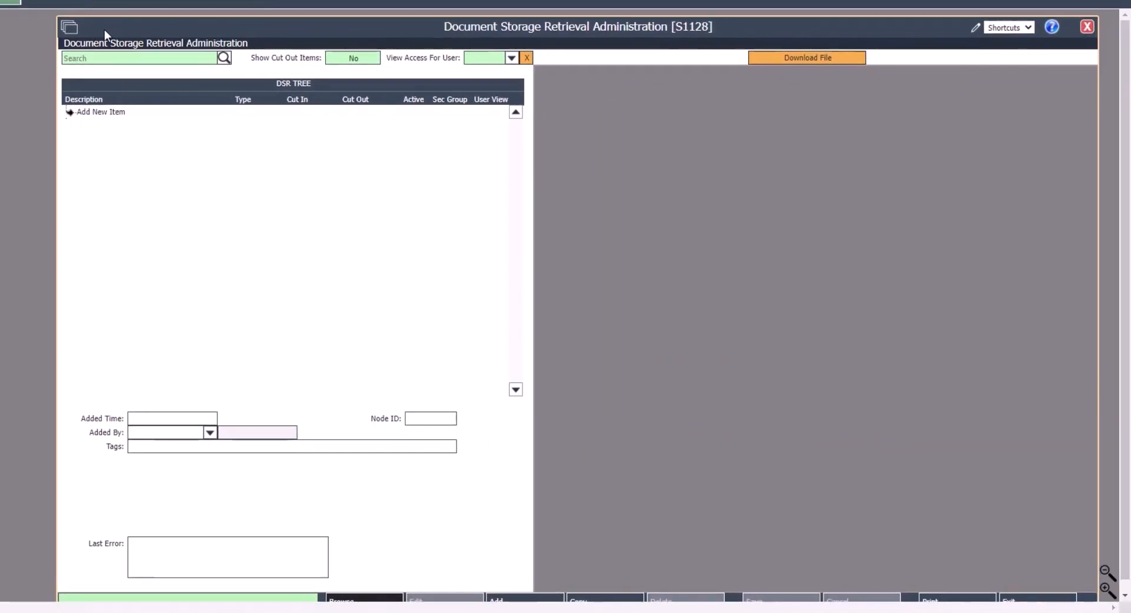
Add a new top-level item to the DSR tree with the description "Training" and the type Folder.
left_click(113, 117)
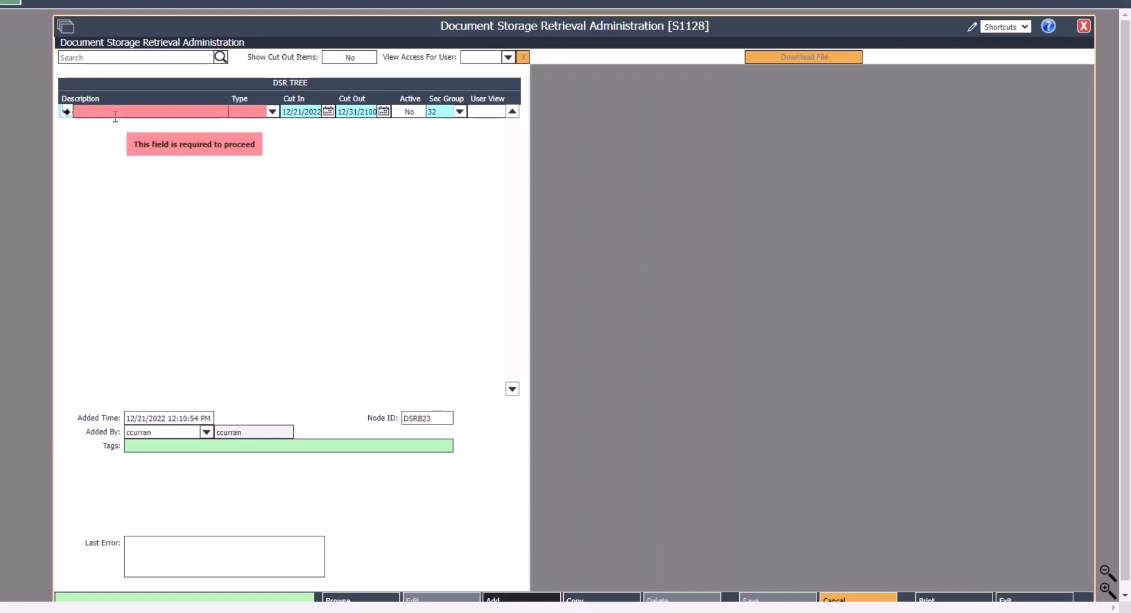
type("Training")
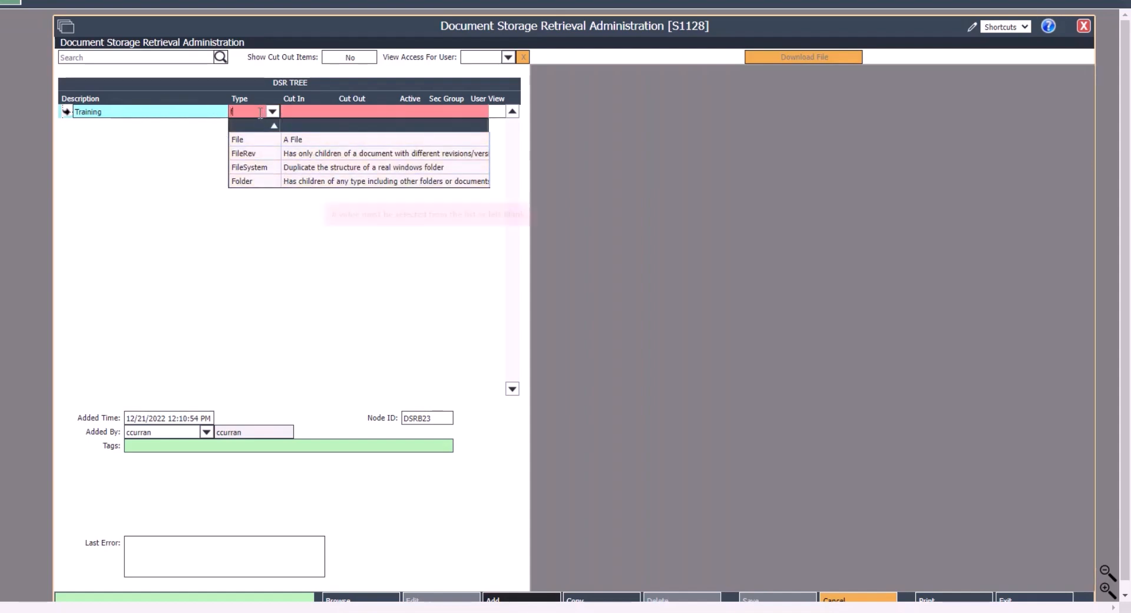
key("BackSpace")
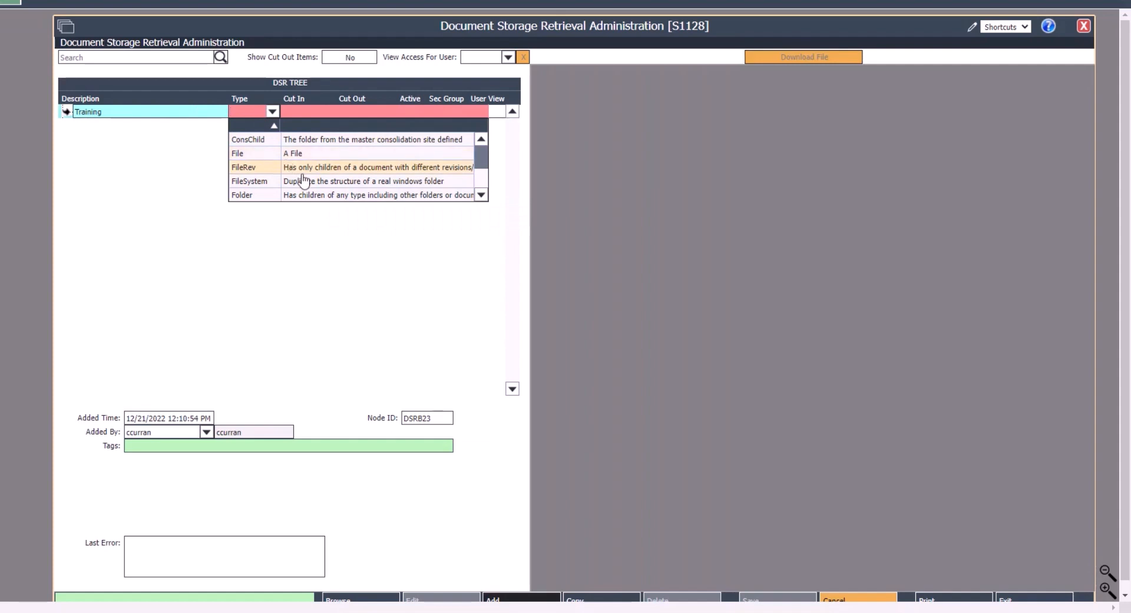
left_click(261, 196)
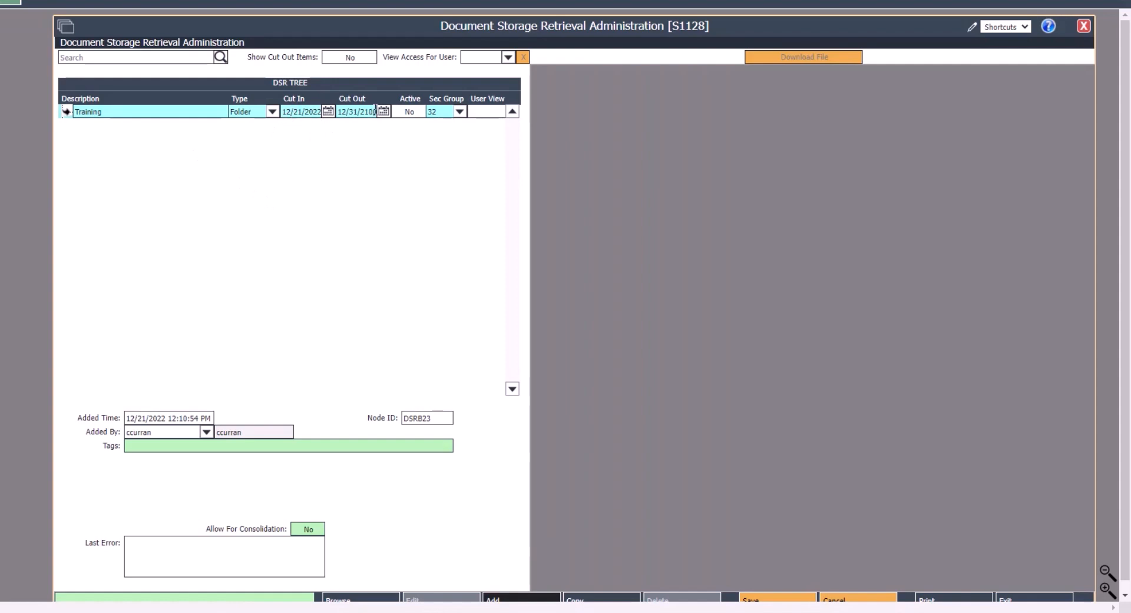
View the security group options for the Training folder, enter "Train," as its tag and save the folder.
left_click(459, 112)
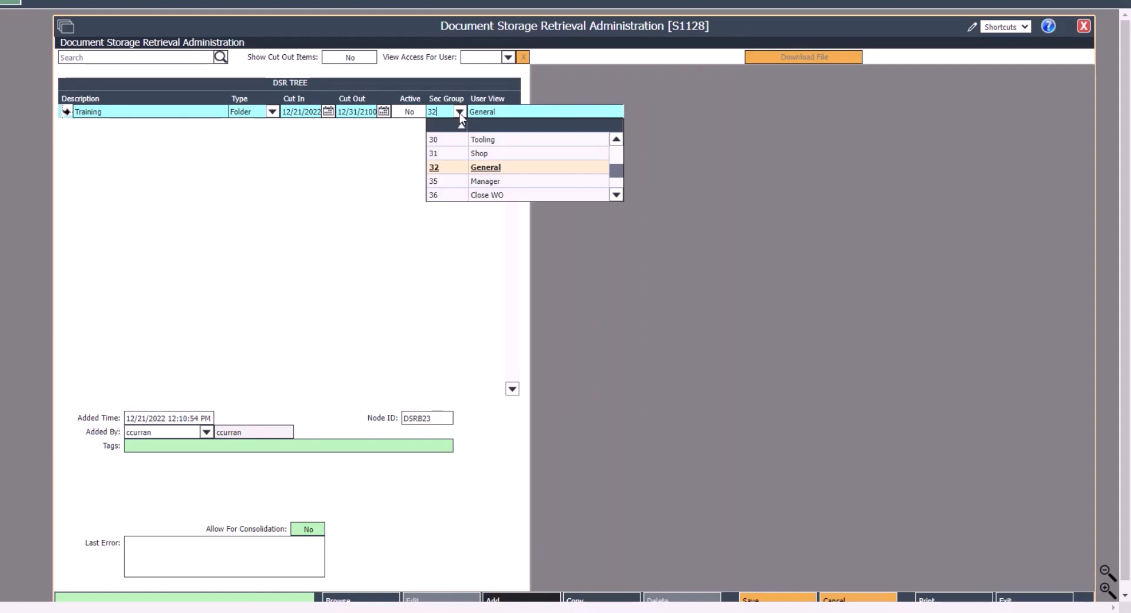
left_click(460, 111)
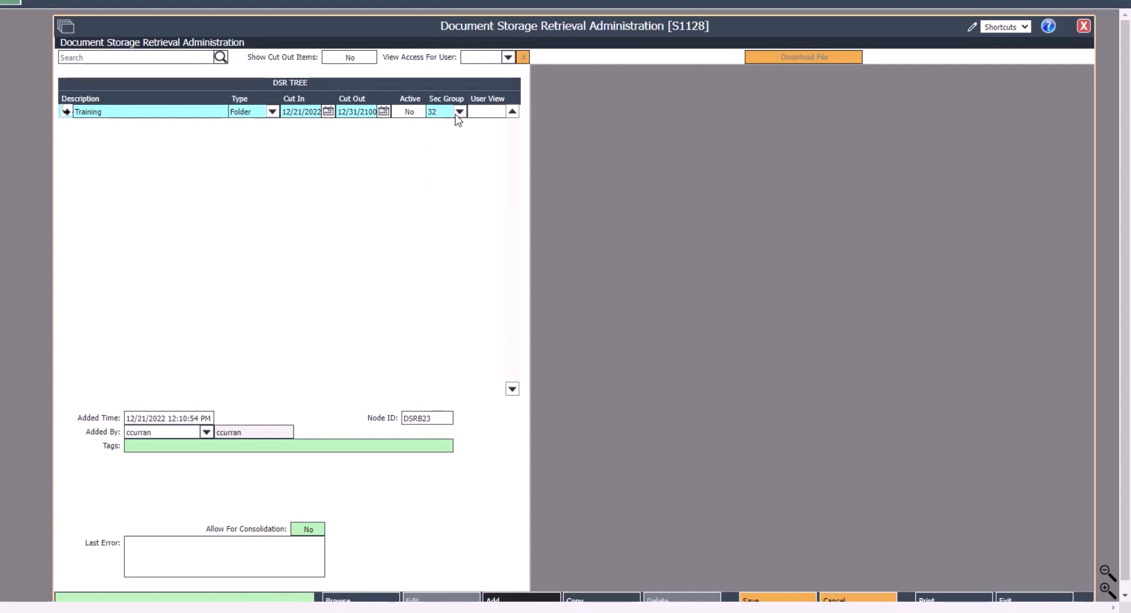
left_click(460, 112)
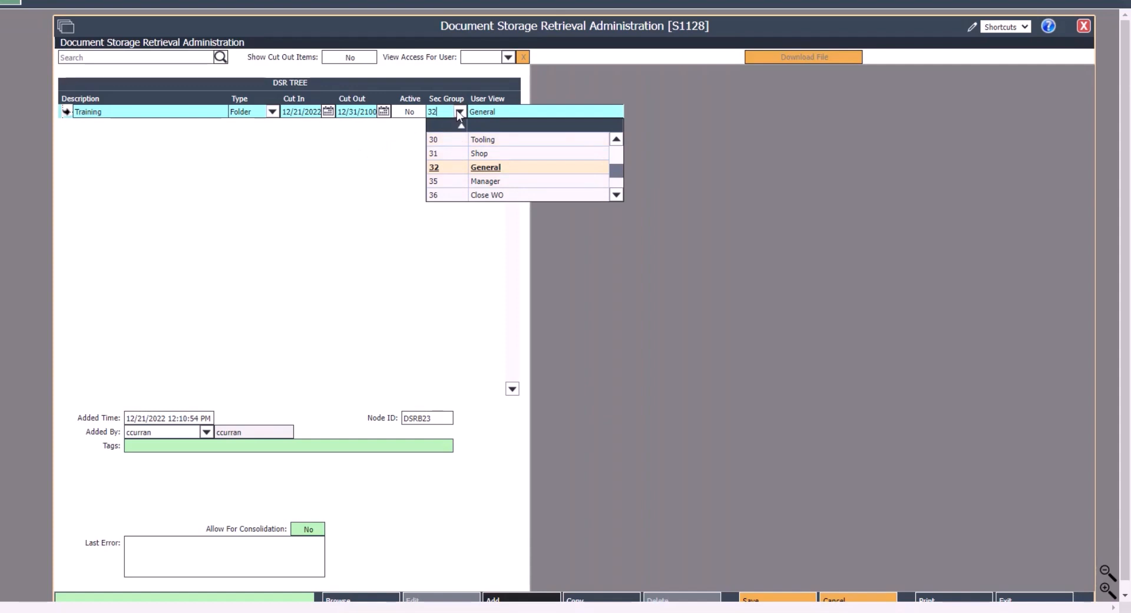
left_click(458, 112)
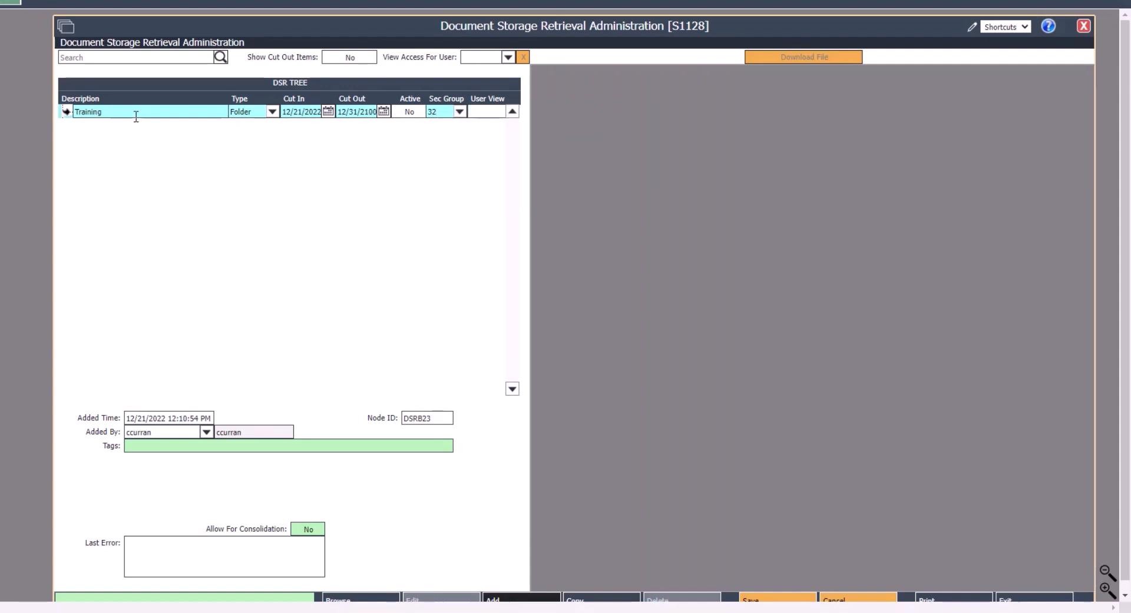
left_click(246, 443)
type("Train,")
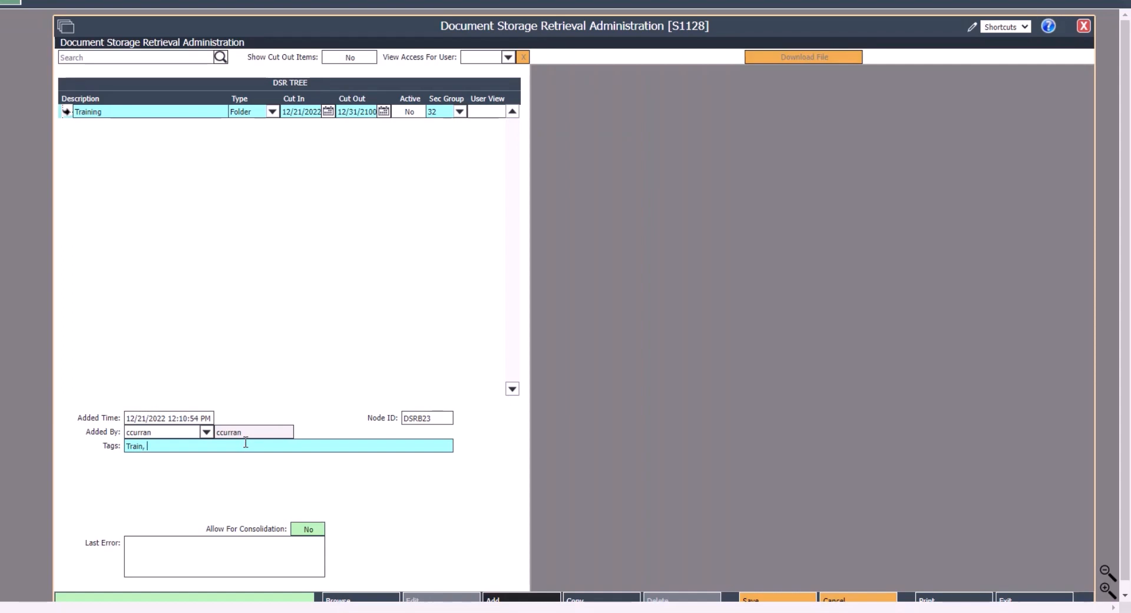
key("ctrl+s")
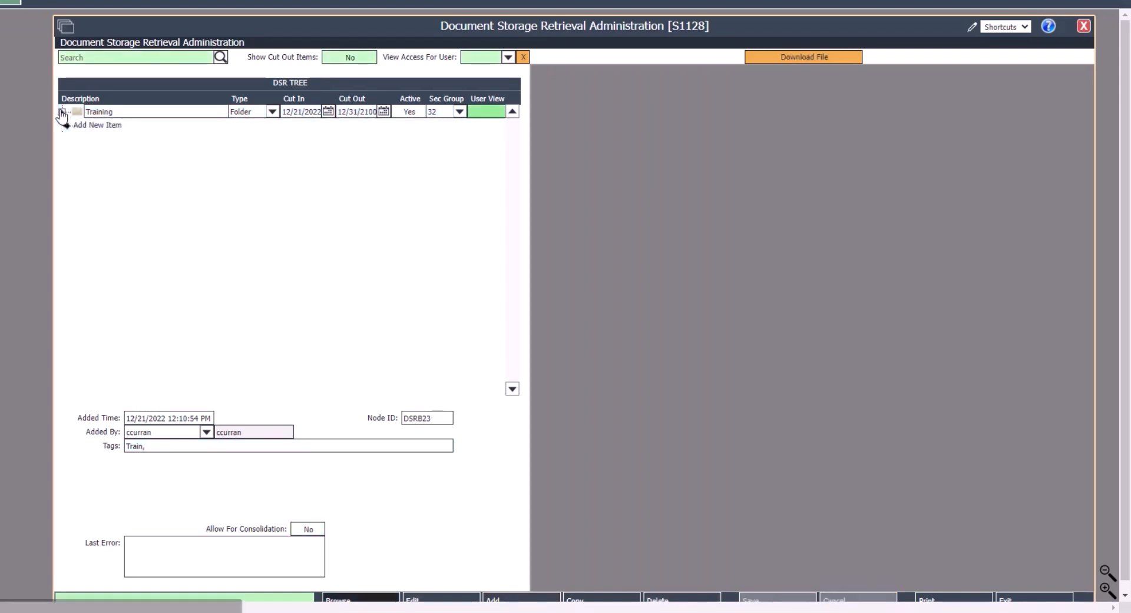
Add a subfolder named "Production Training" of type Folder inside the Training folder and save it.
left_click(61, 111)
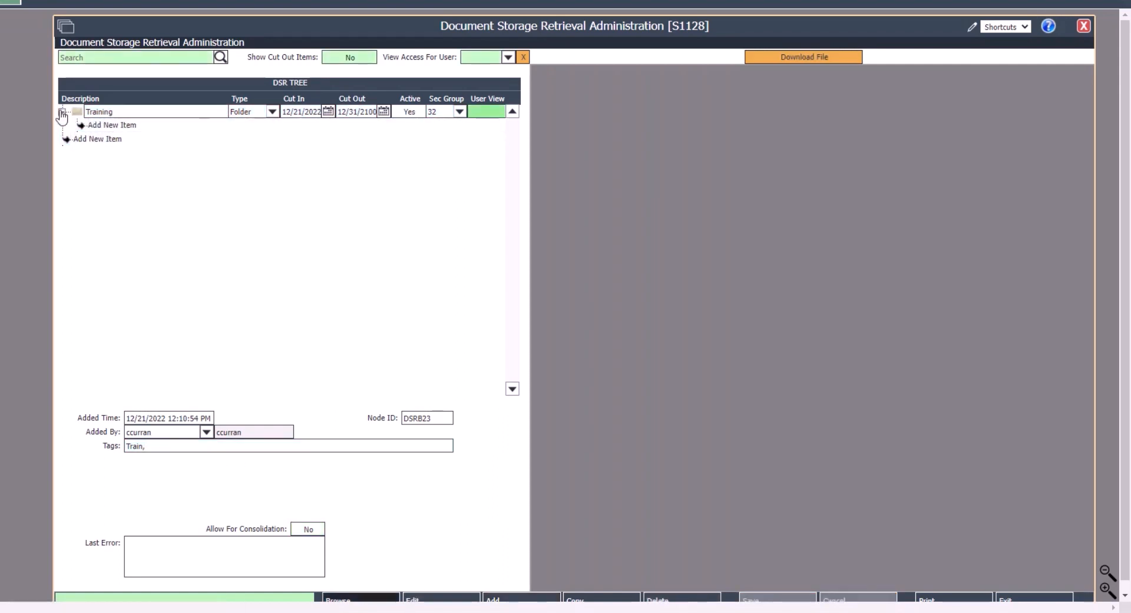
left_click(115, 125)
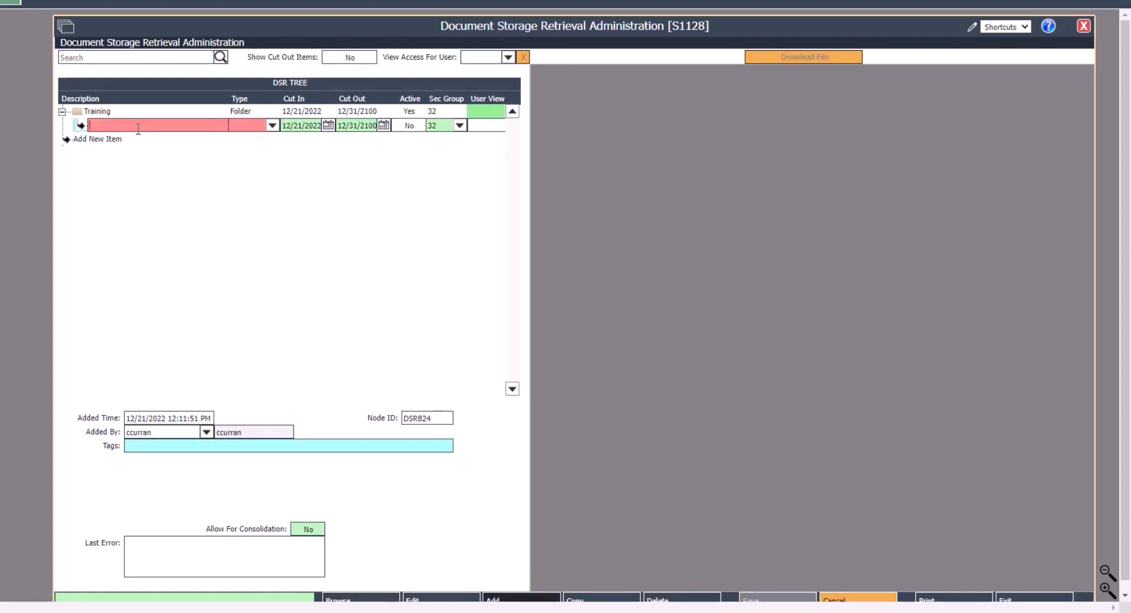
type("Production Training")
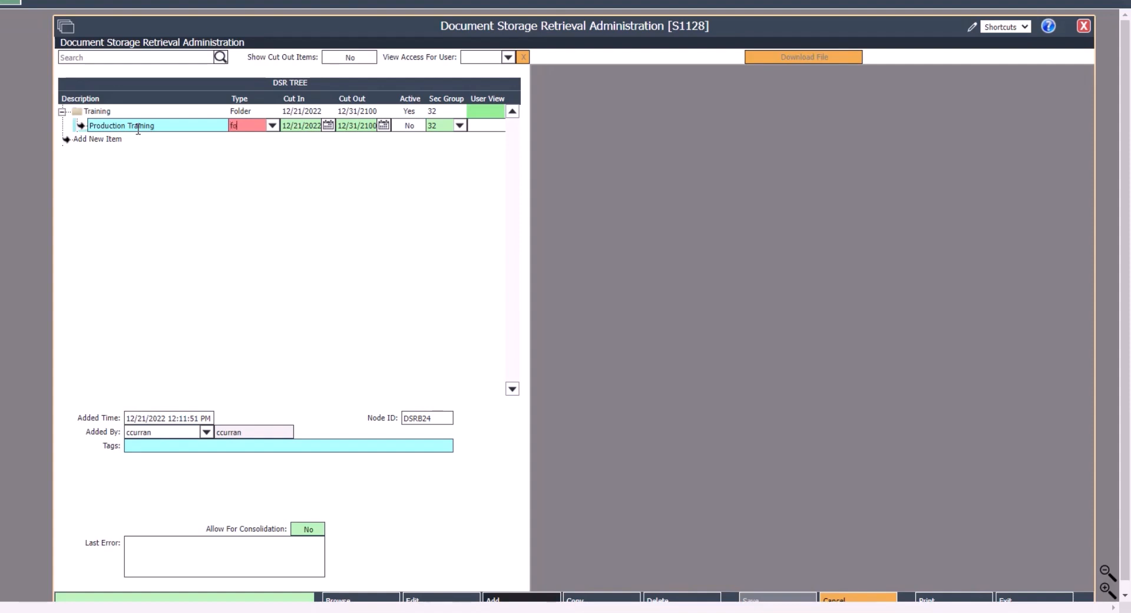
type("fol")
left_click(243, 165)
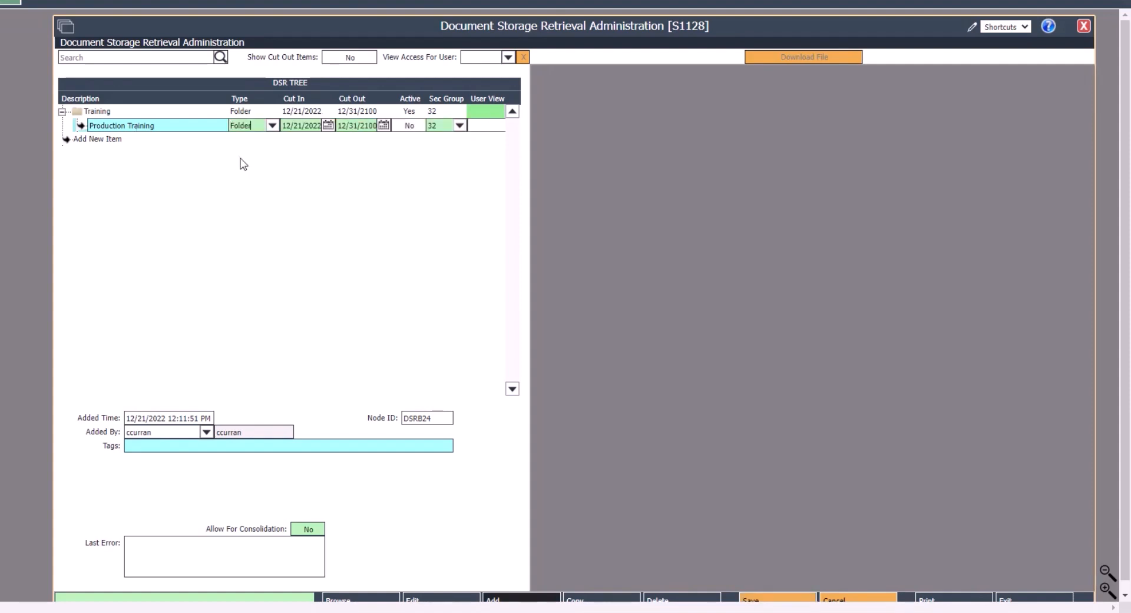
key("ctrl+s")
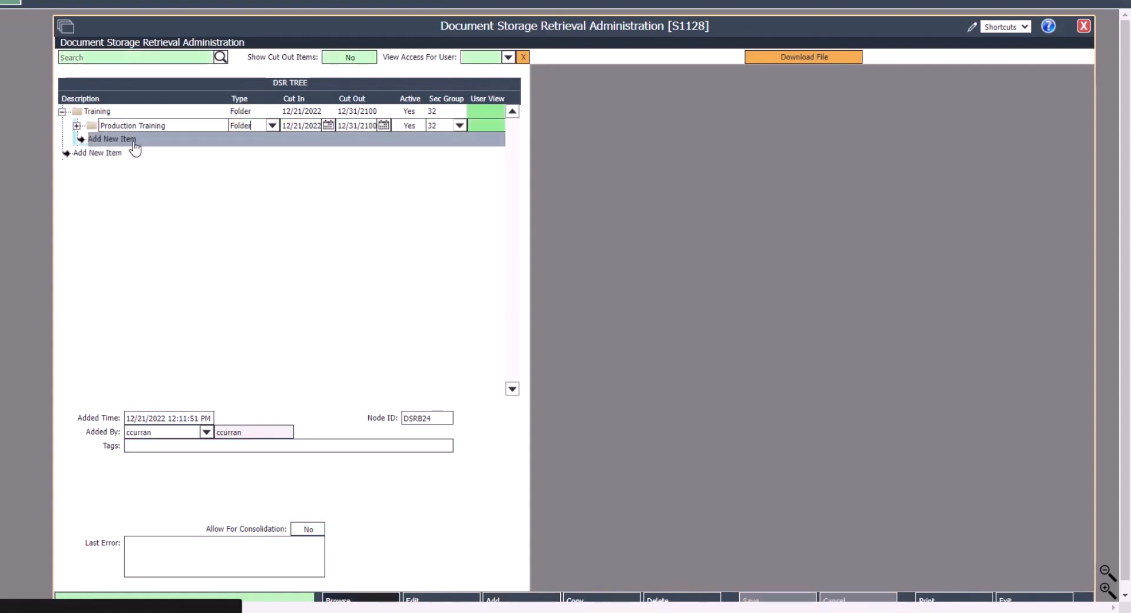
Add a second subfolder named "Quality Training" of type Folder inside the Training folder and save it.
left_click(109, 142)
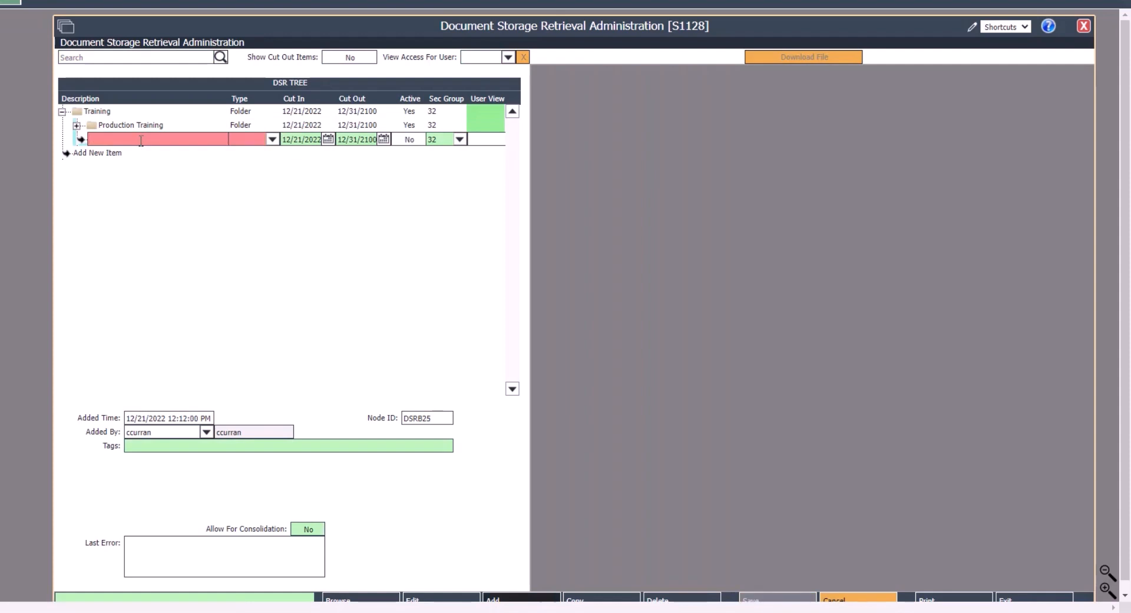
type("Quality Training")
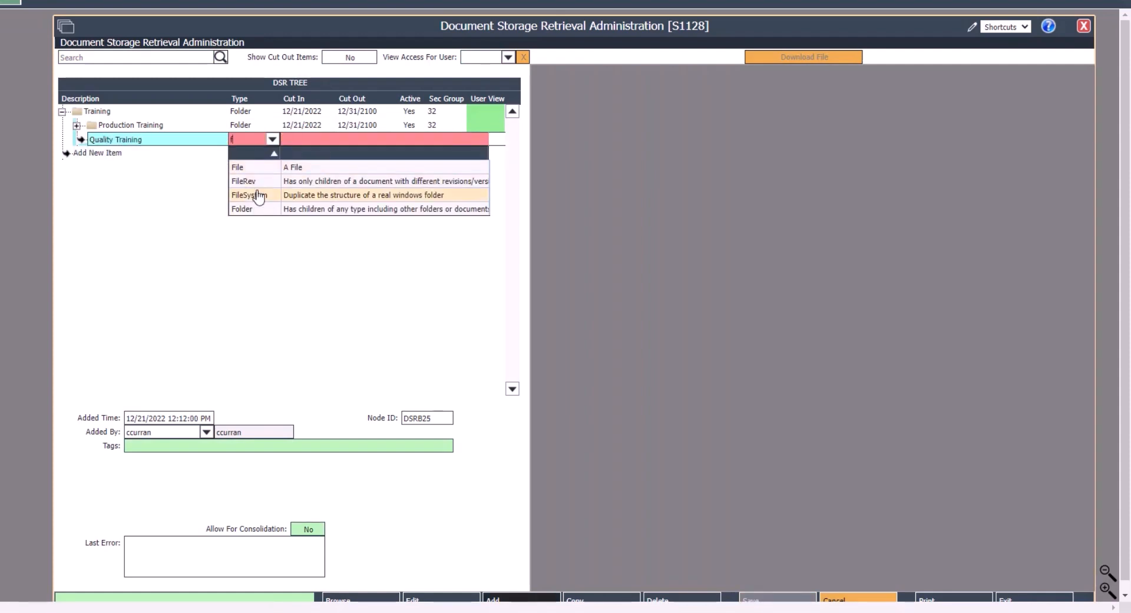
left_click(328, 192)
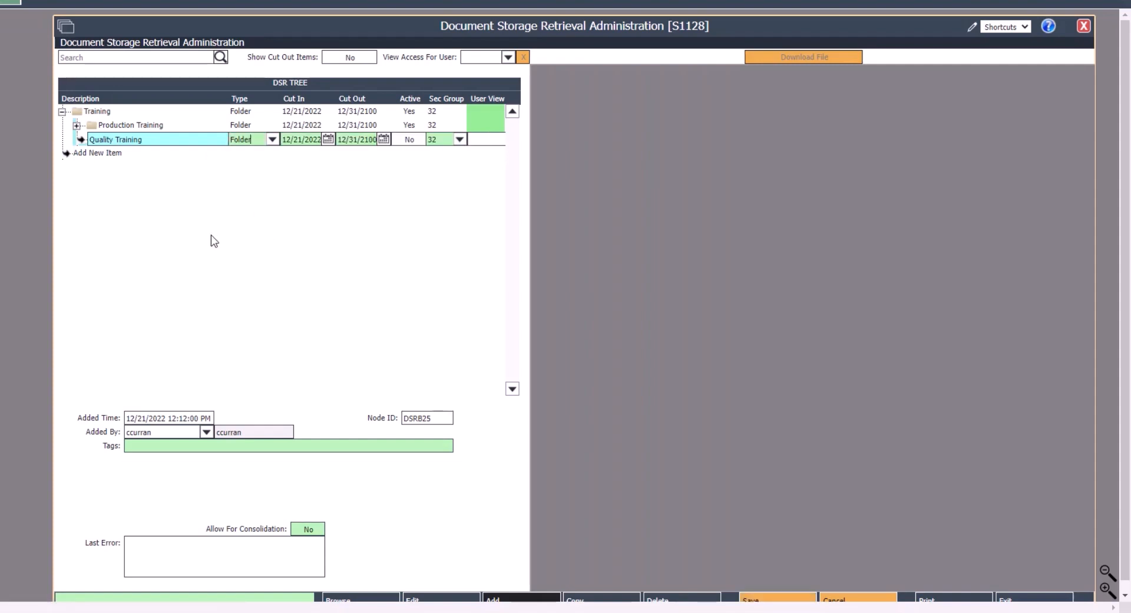
key("ctrl+s")
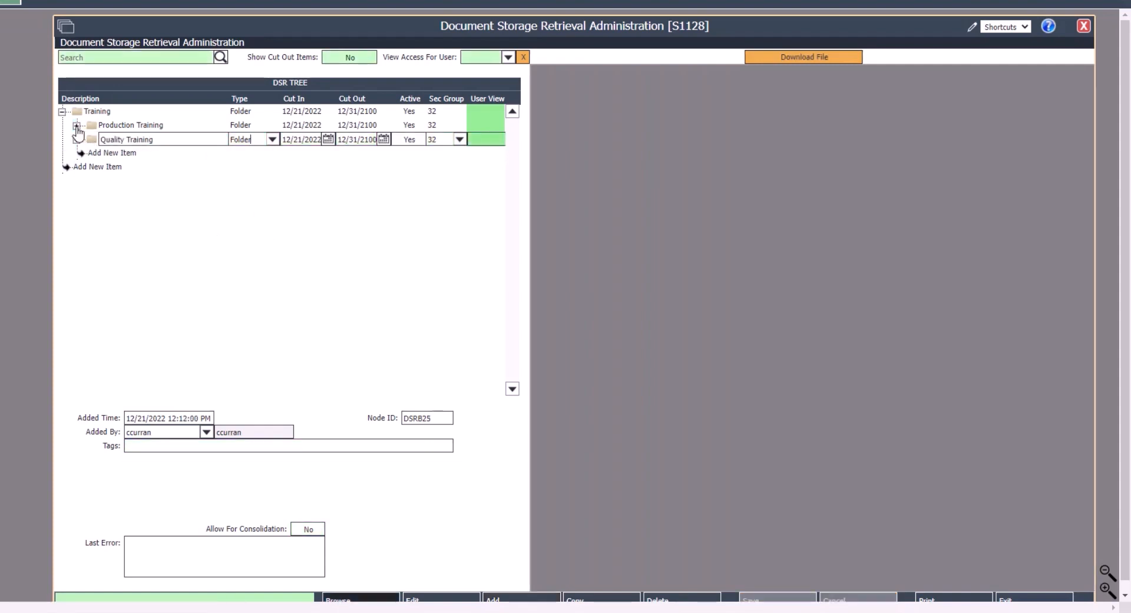
Add a new item of type File named "How to Operate a Fork Lift" inside the Production Training folder.
left_click(77, 126)
left_click(174, 141)
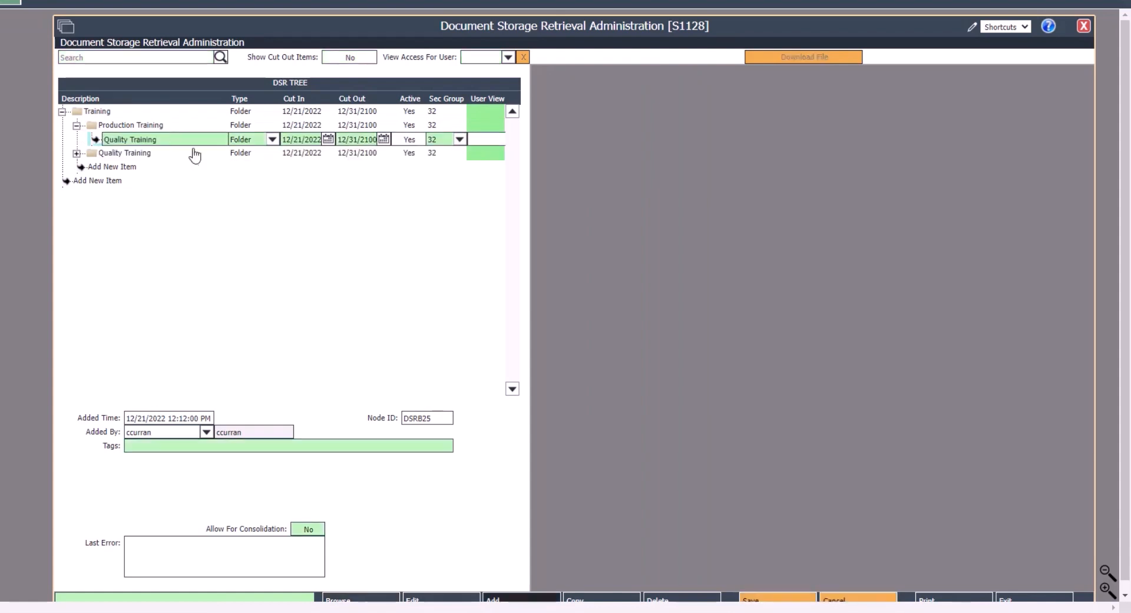
left_click(273, 139)
left_click(242, 166)
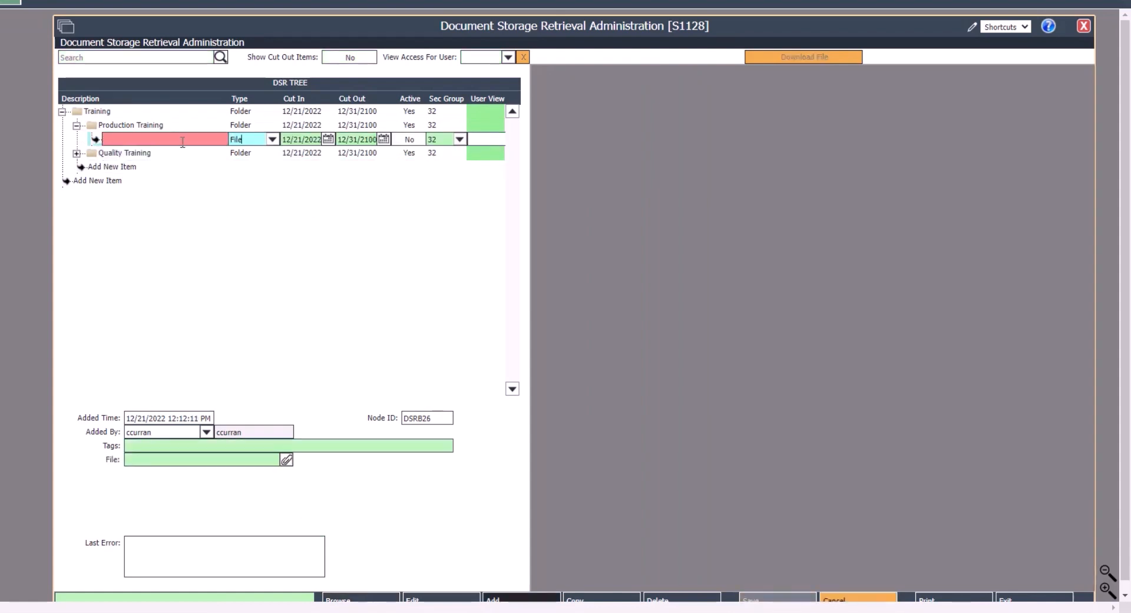
left_click(182, 142)
type("Ho")
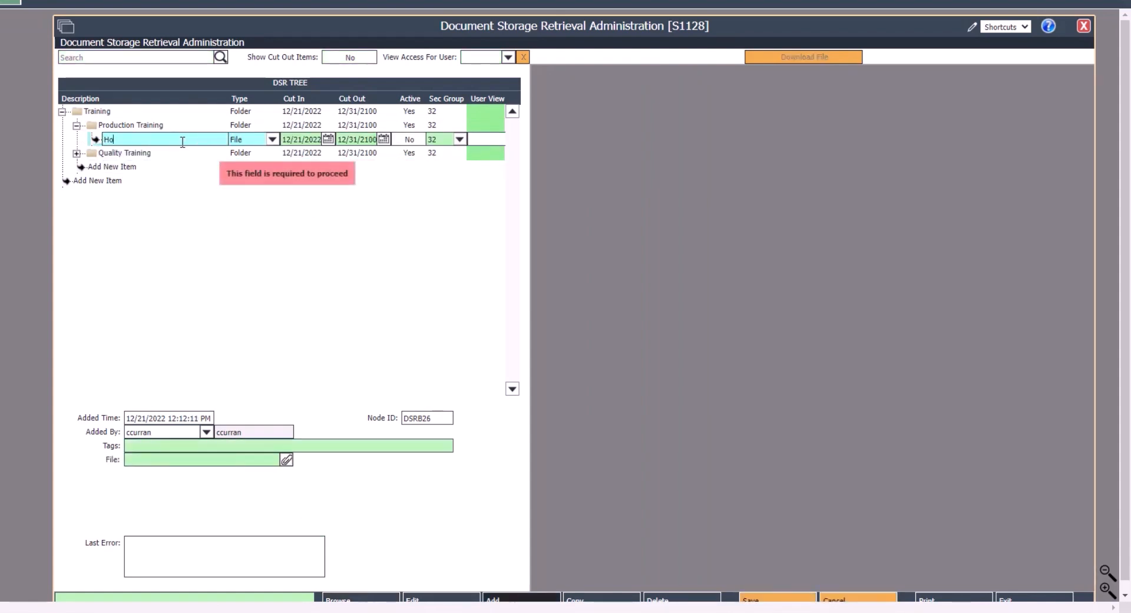
type("w to Operate a Fork Lift")
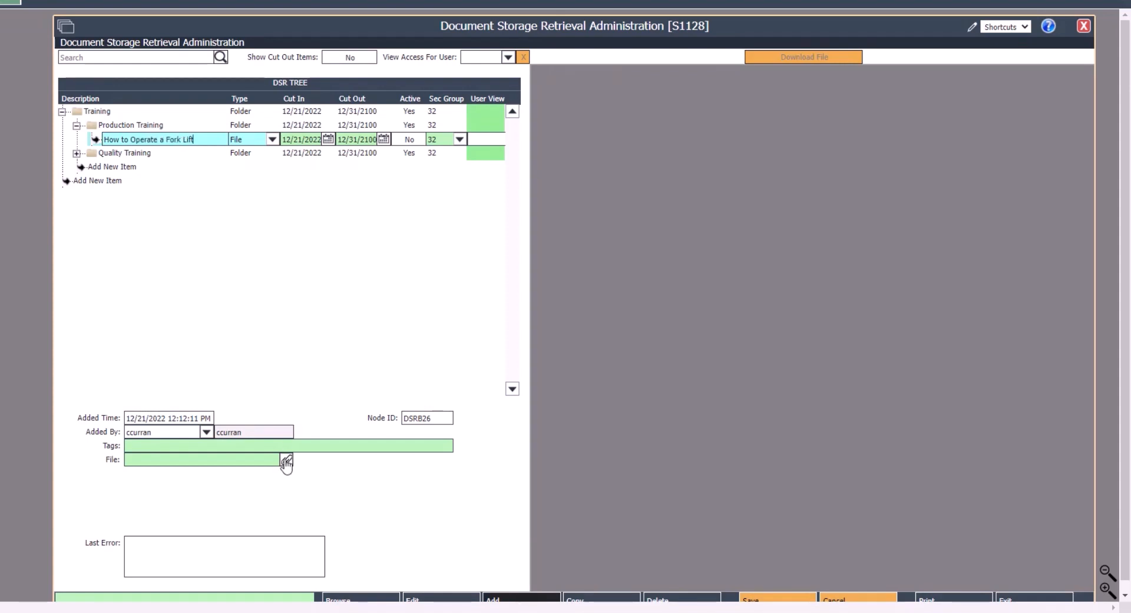
Attach the example PDF from the computer to the fork lift item under the file name PDFEXampledd and save the item.
left_click(286, 460)
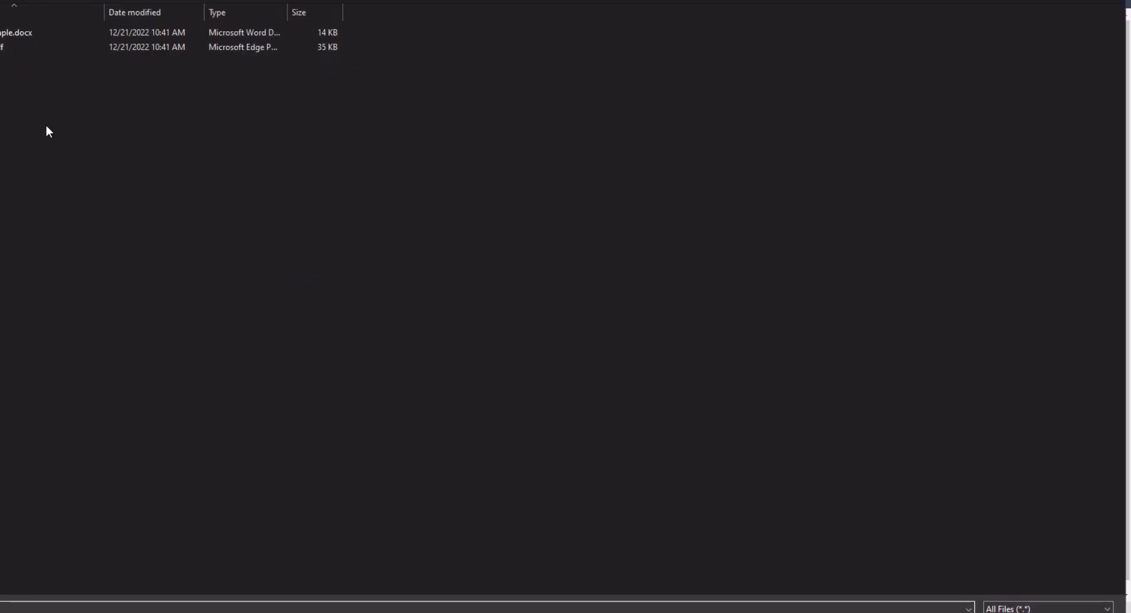
double_click(53, 47)
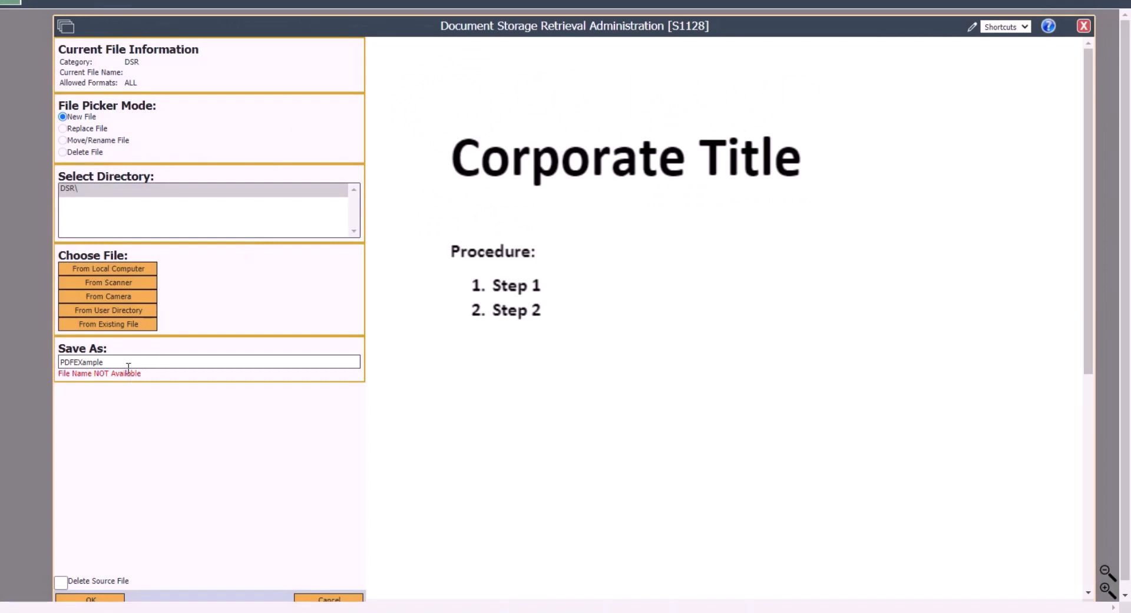
left_click(127, 366)
type("dd")
left_click(108, 599)
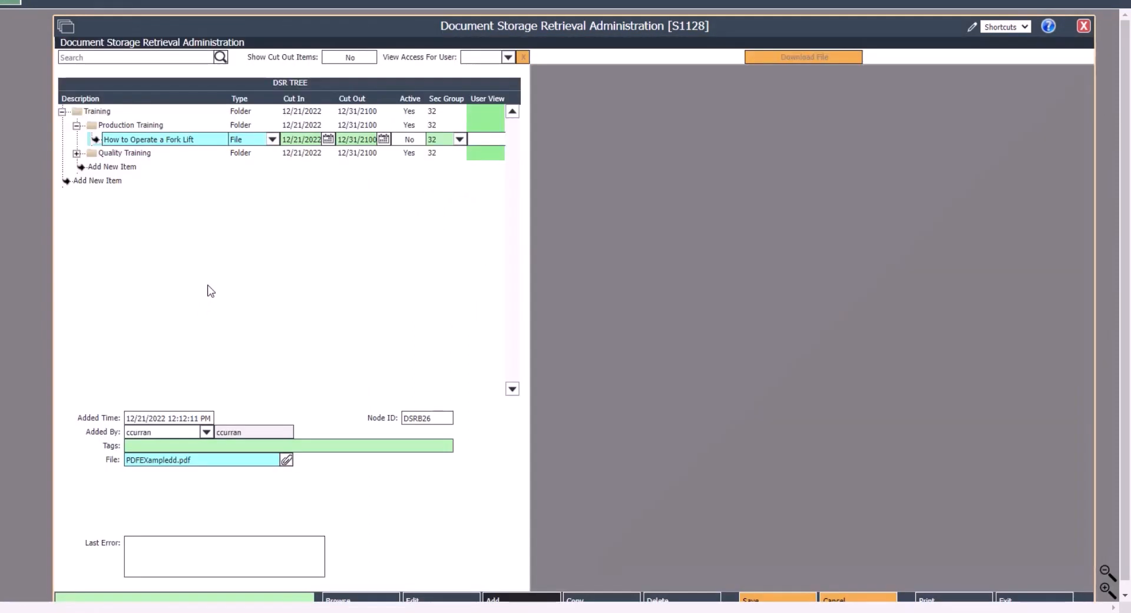
left_click(760, 600)
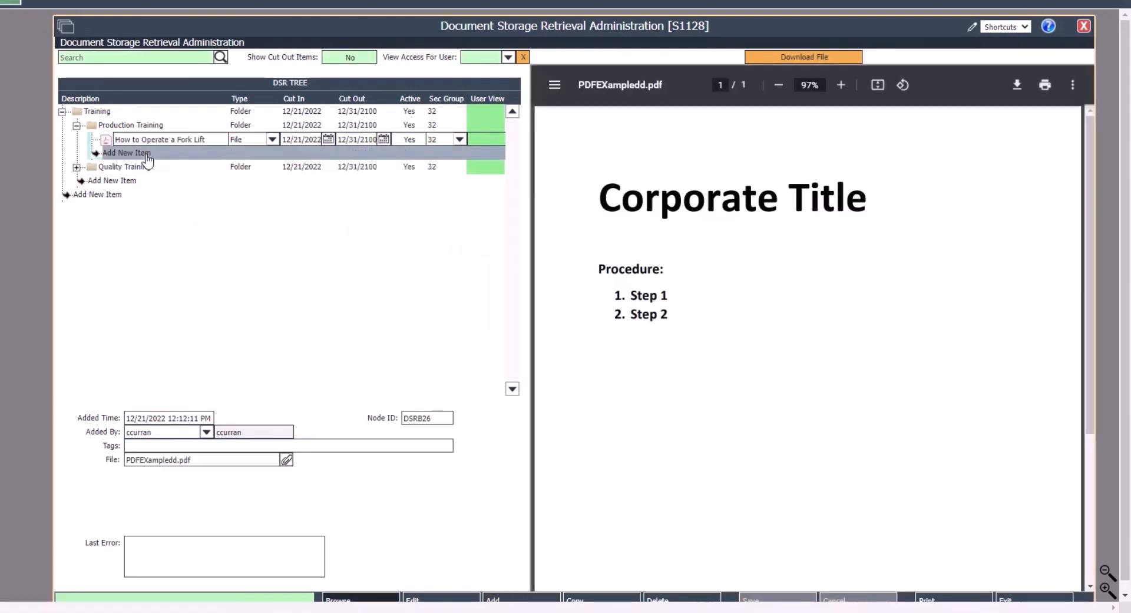
Add a new item of type File named "How to Operate a Brake Press" inside the Production Training folder.
left_click(144, 154)
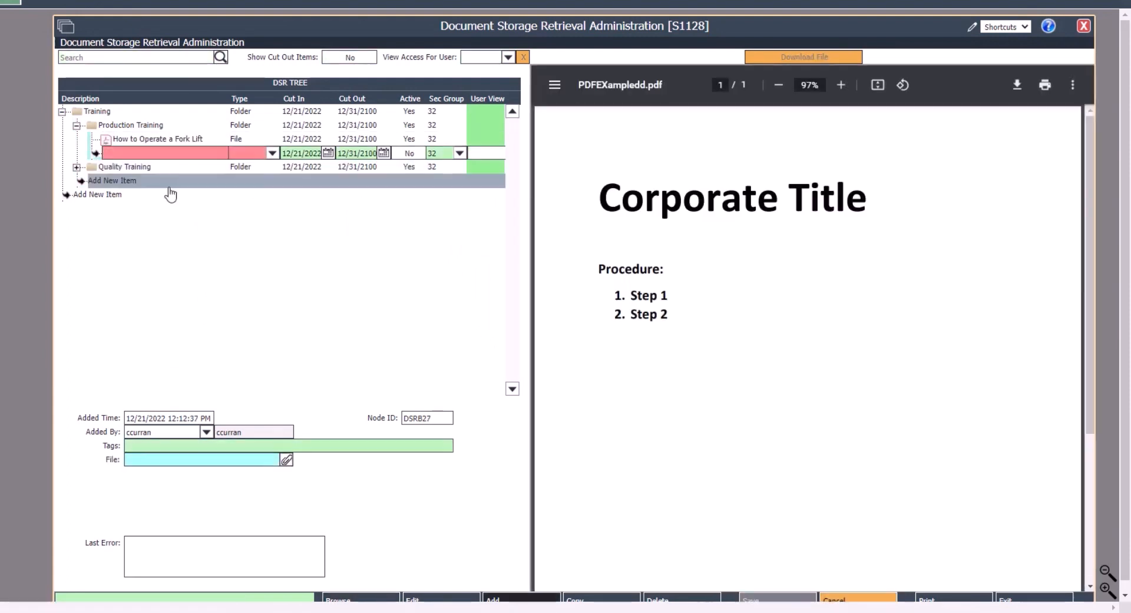
left_click(151, 154)
type("How to Operate a")
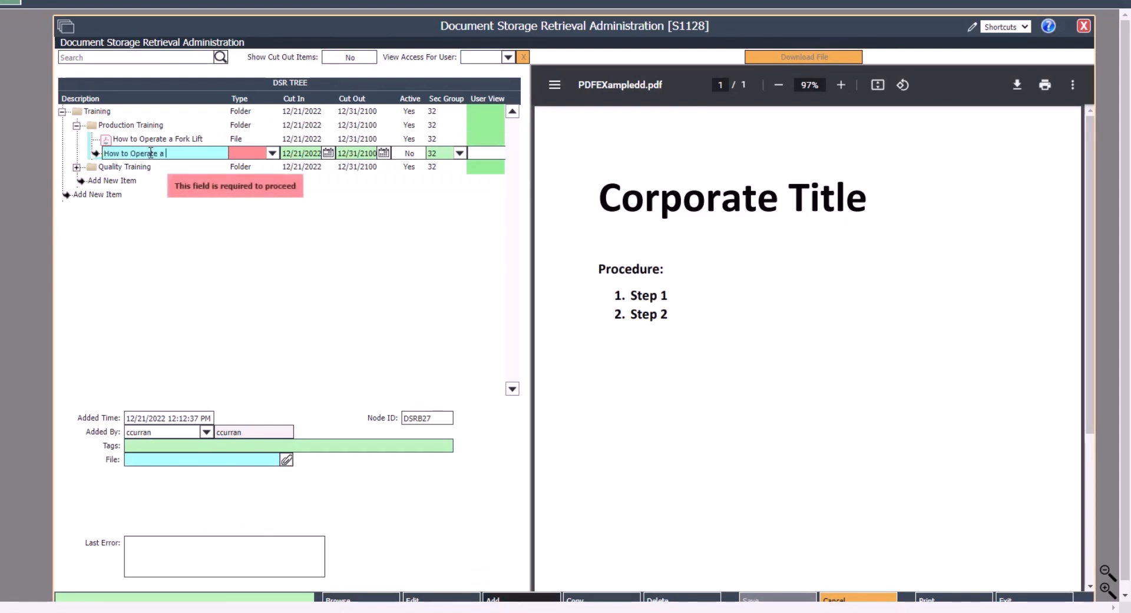
type(" Brake Press")
left_click(272, 153)
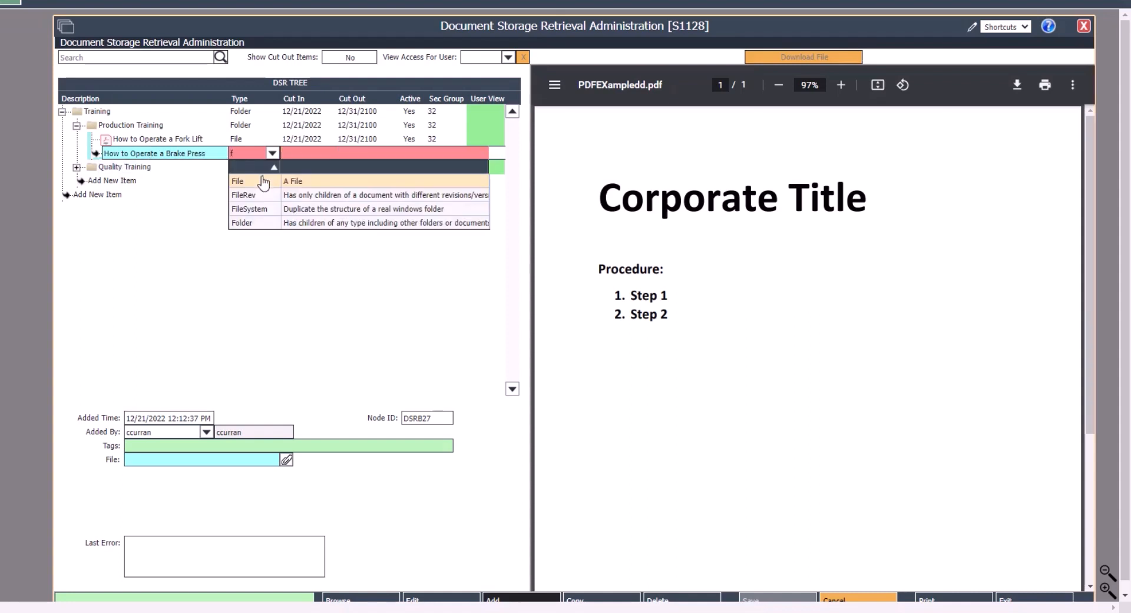
left_click(254, 179)
Attach the example Word document from the computer to the brake press item as DocumentExampledddw and save the item.
left_click(287, 460)
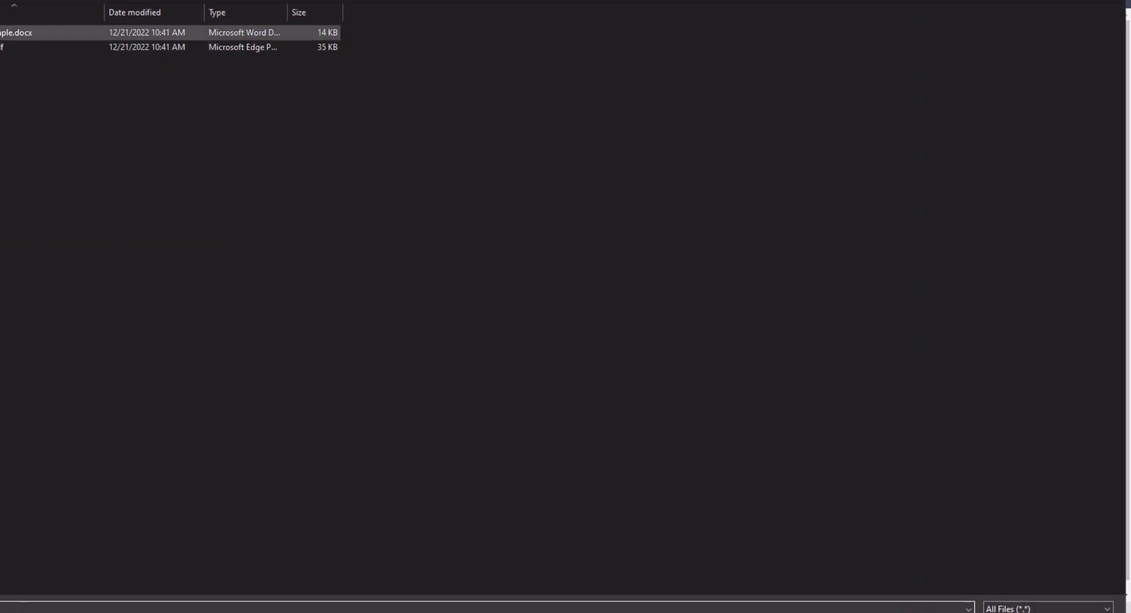
double_click(144, 32)
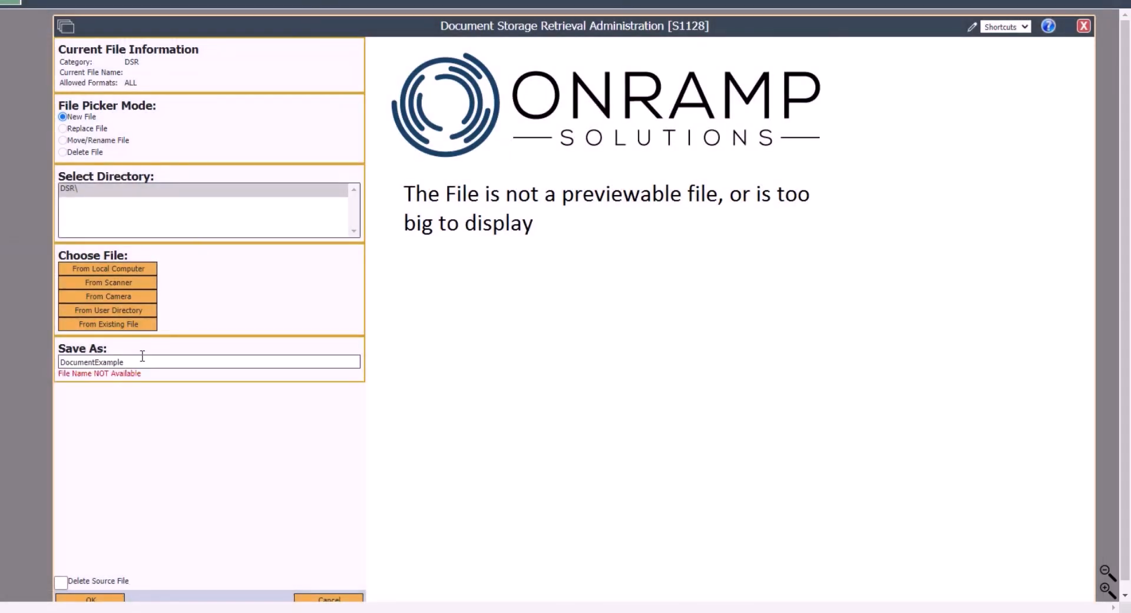
type("dw")
left_click(93, 599)
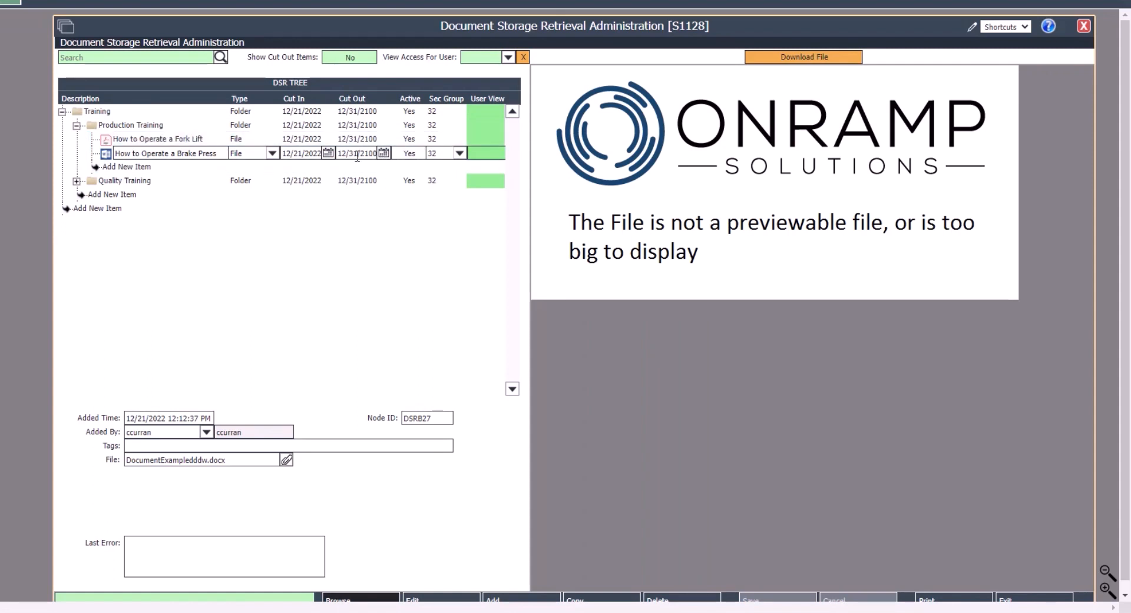
Collapse Production Training and add a new item of type File named "Inpection Steps" inside the Quality Training folder.
left_click(77, 127)
left_click(76, 139)
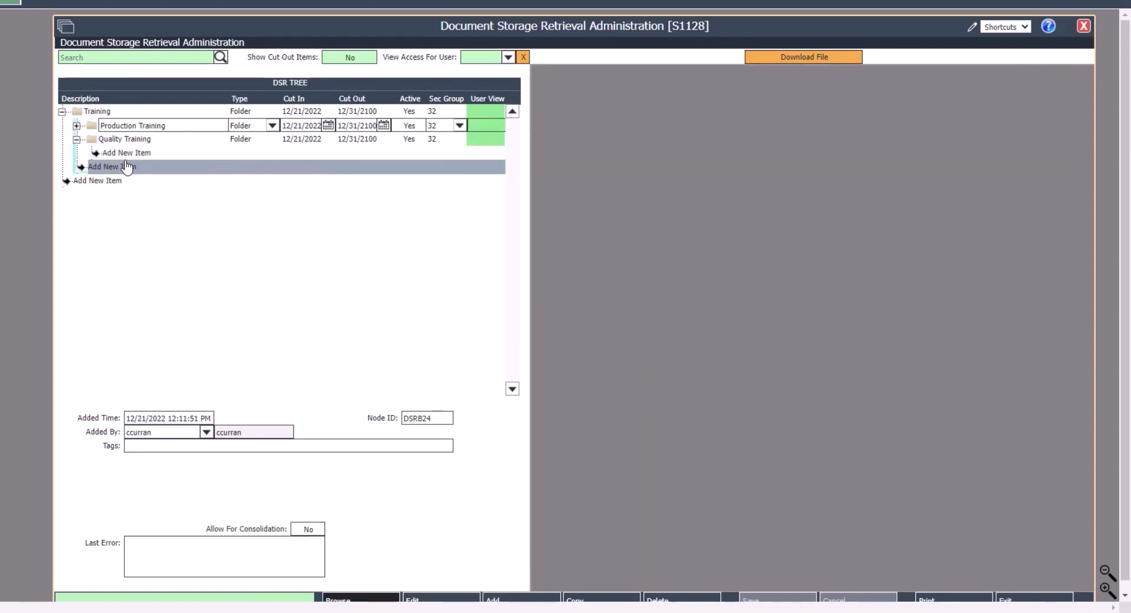
left_click(126, 153)
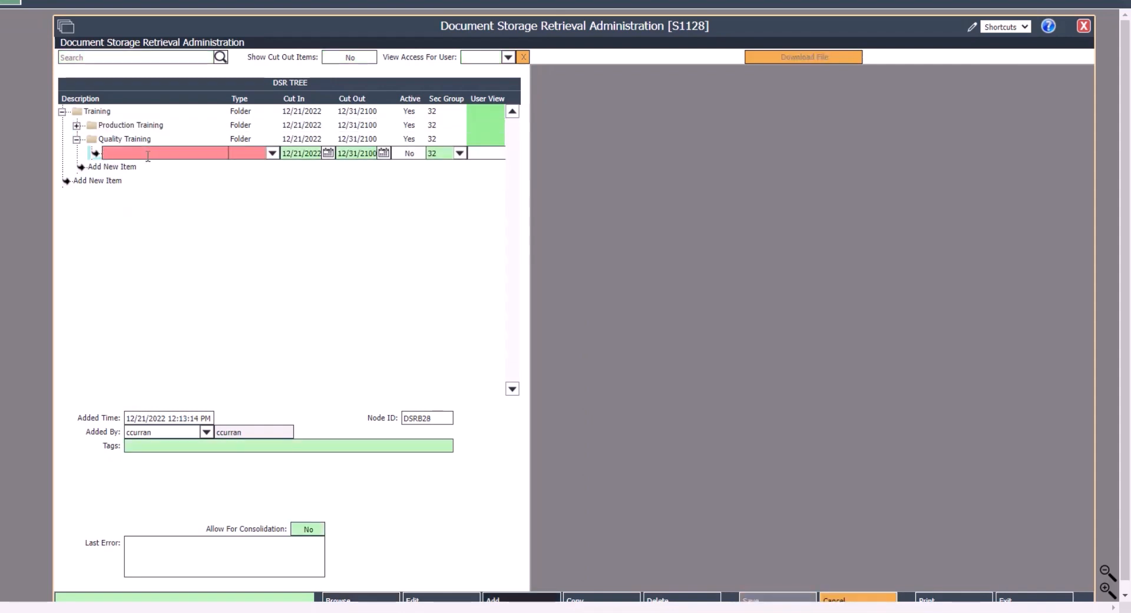
type("Inpect")
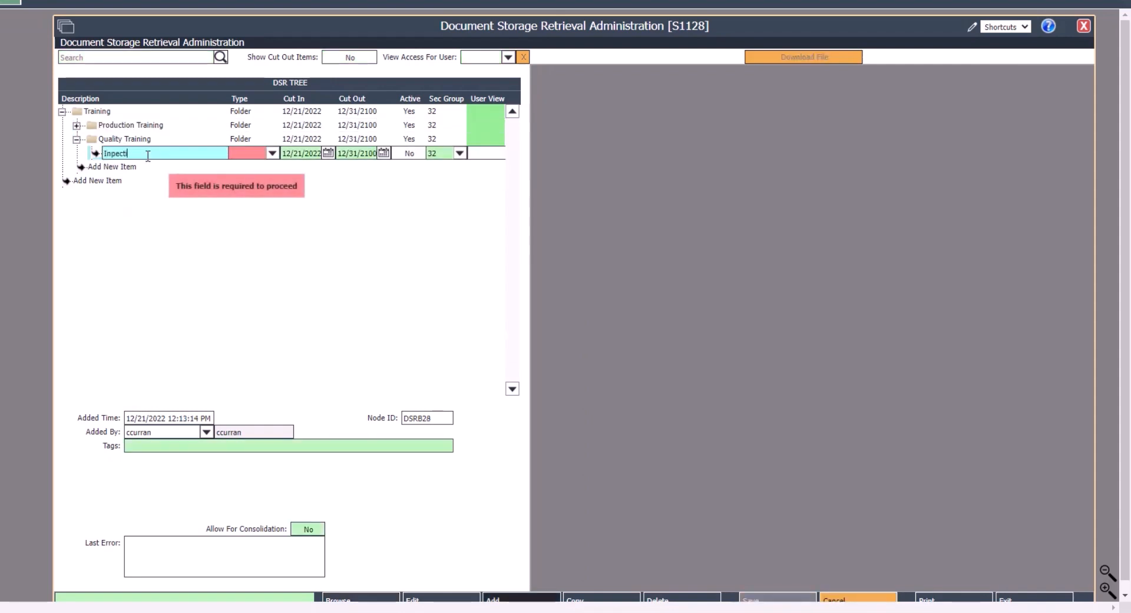
type("ion Steps")
left_click(242, 182)
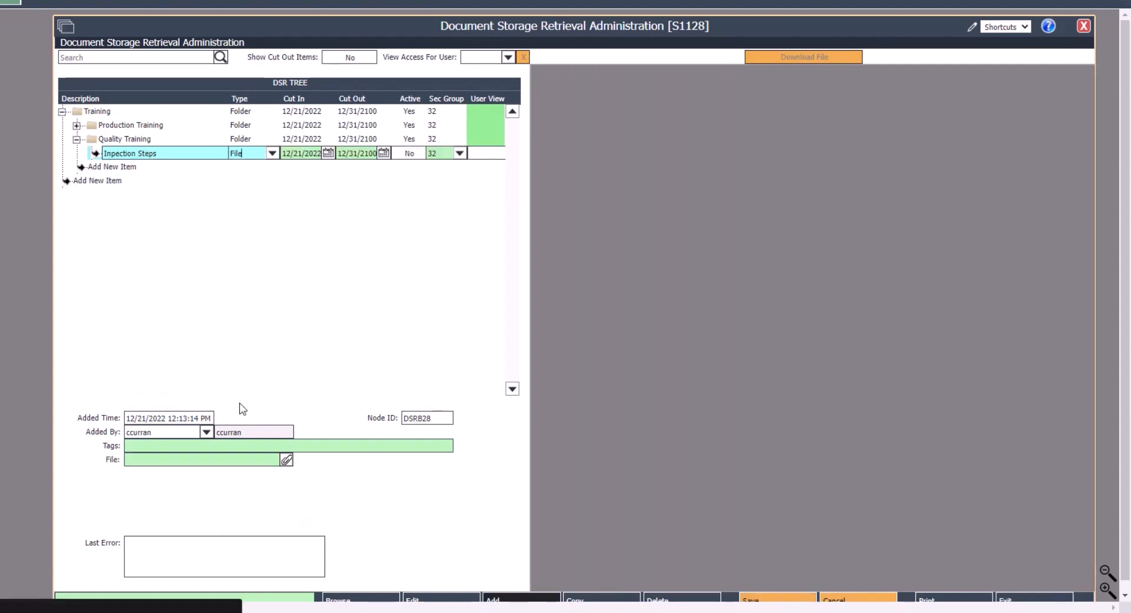
Attach the example PDF from the computer to the Inpection Steps item as PDFEXampledde and save the item.
left_click(286, 460)
left_click(140, 266)
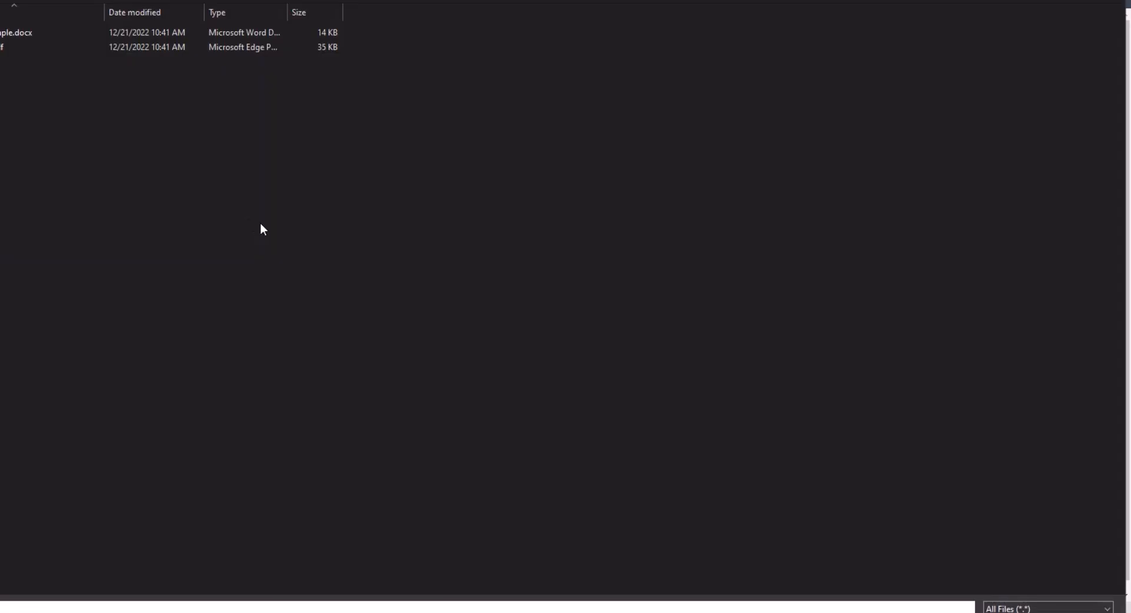
double_click(15, 51)
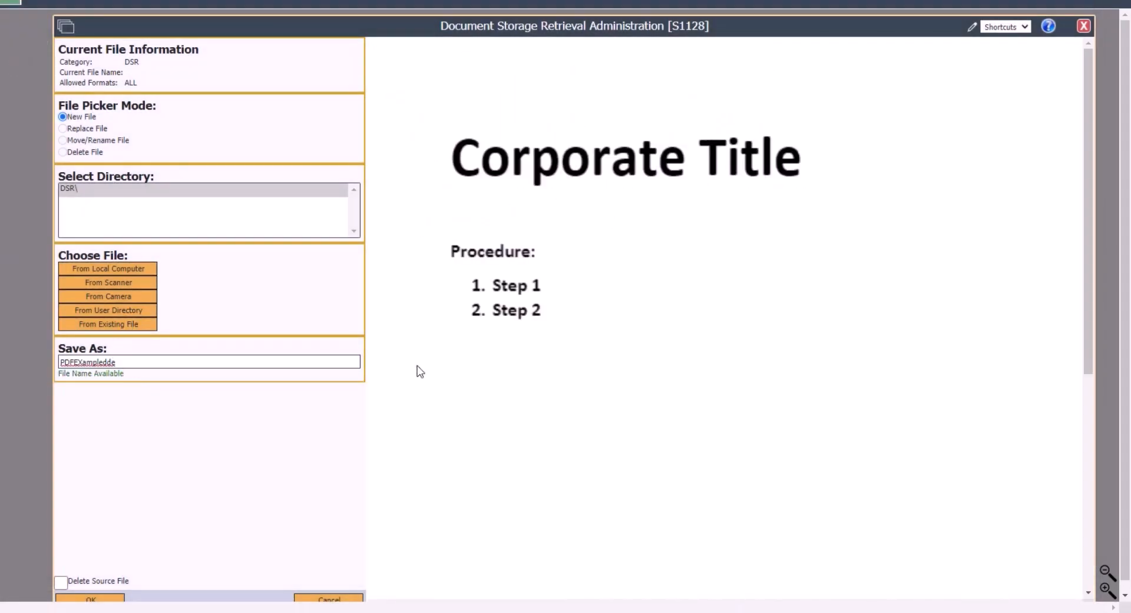
left_click(104, 599)
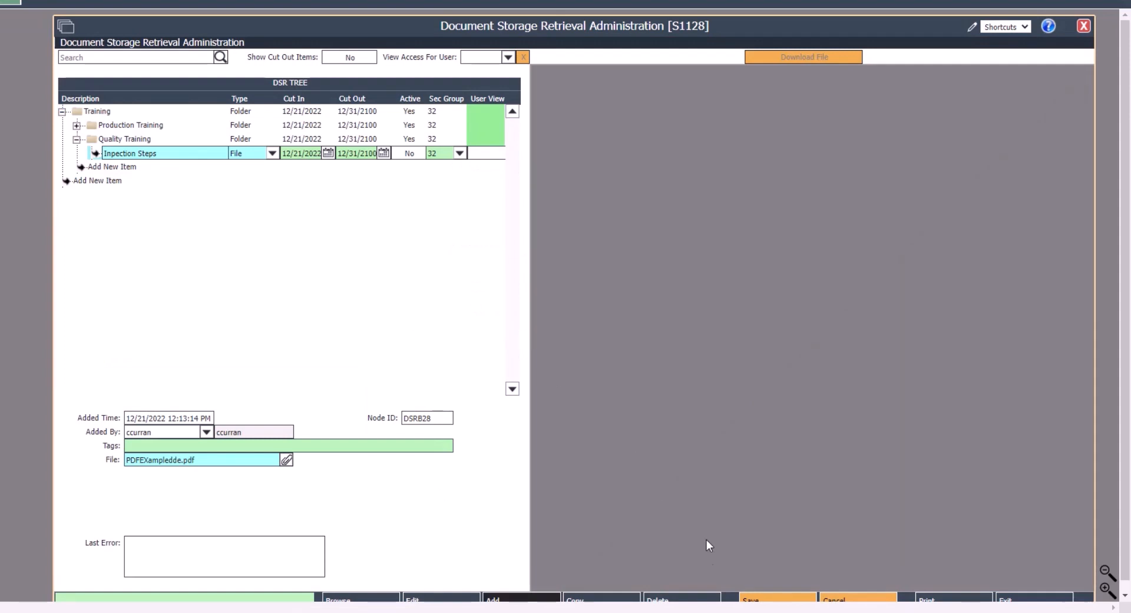
left_click(777, 600)
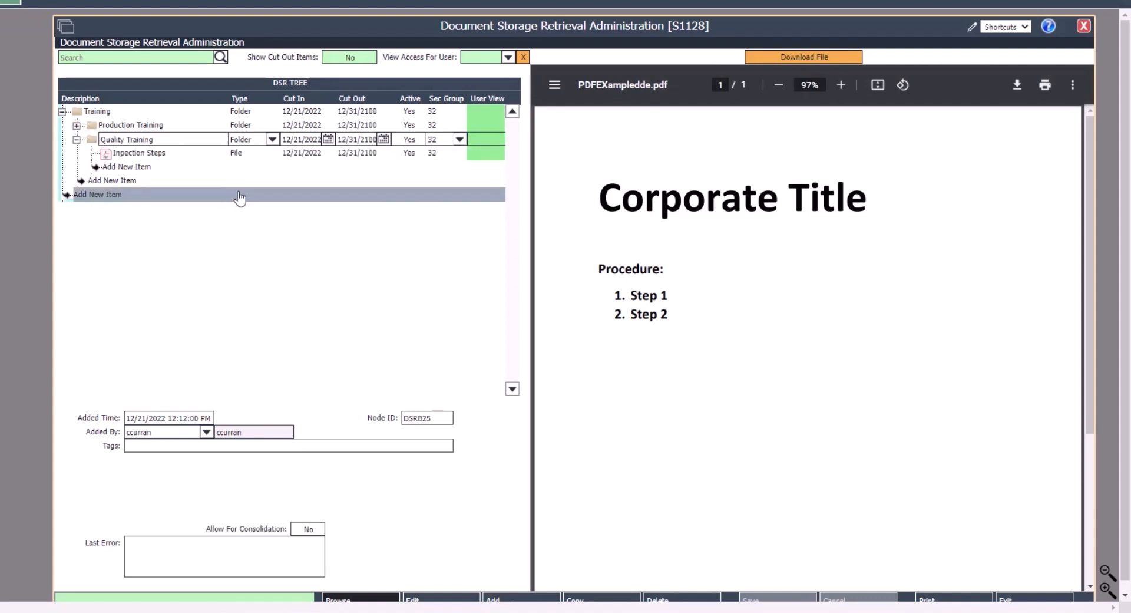
Set the Quality Training folder's security group to 18, Quality Reporting, and save the change.
left_click(248, 139)
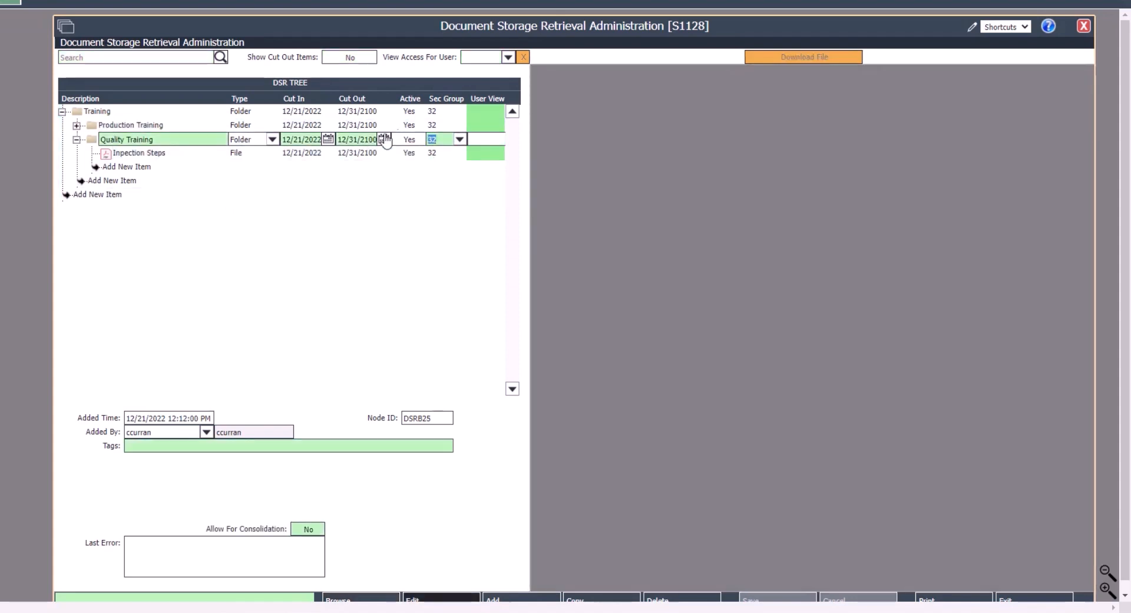
type("18")
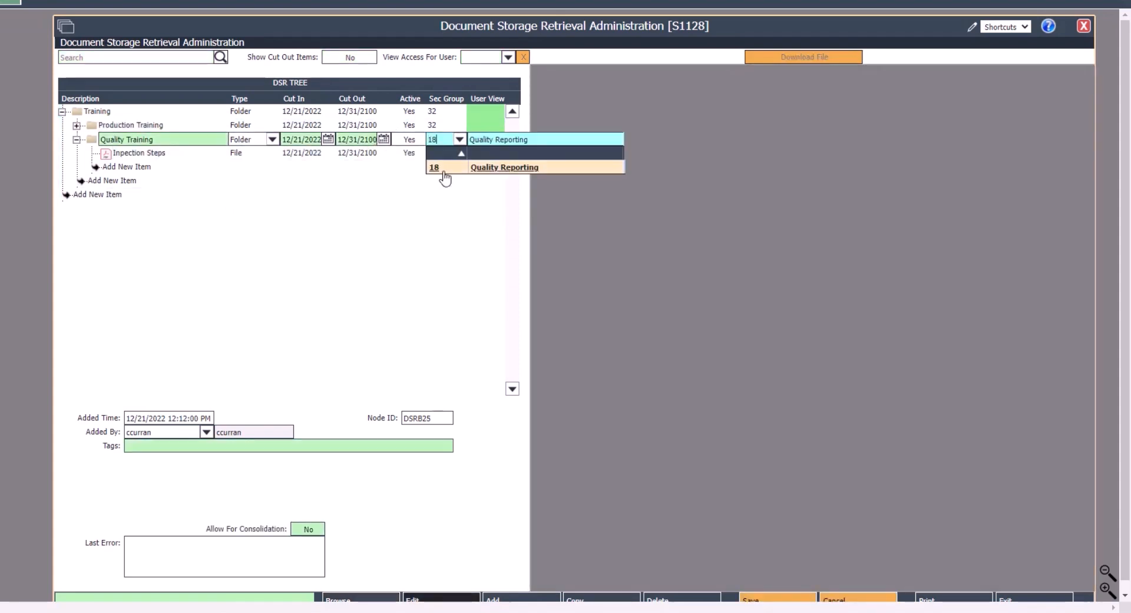
left_click(443, 171)
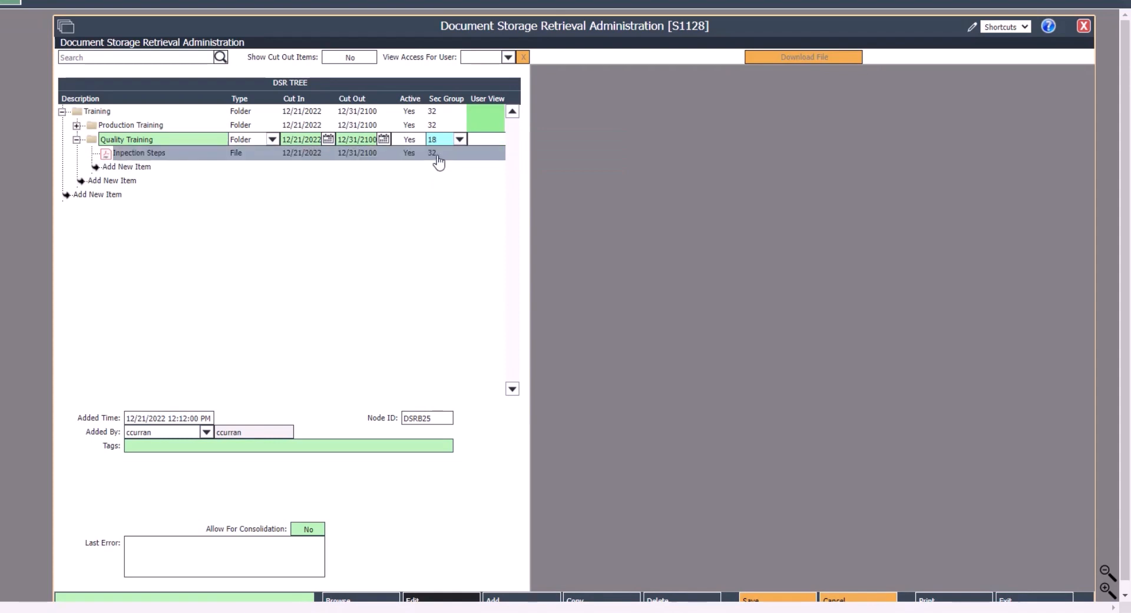
key("ctrl+s")
Set the Inpection Steps file's security group to 18, Quality Reporting, and save the change.
left_click(443, 155)
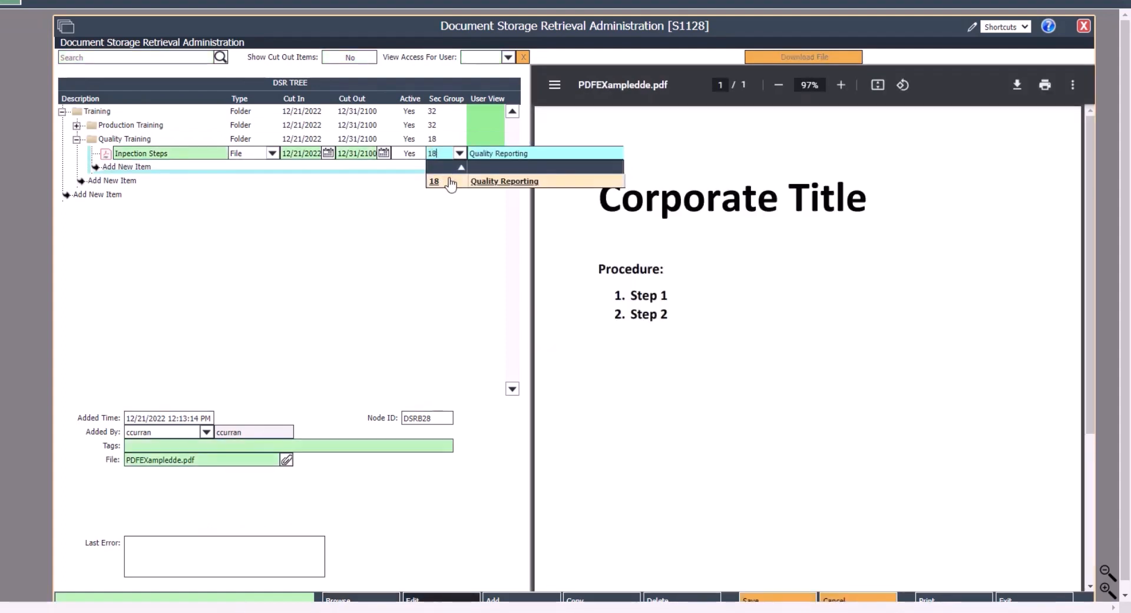
left_click(454, 182)
key("ctrl+s")
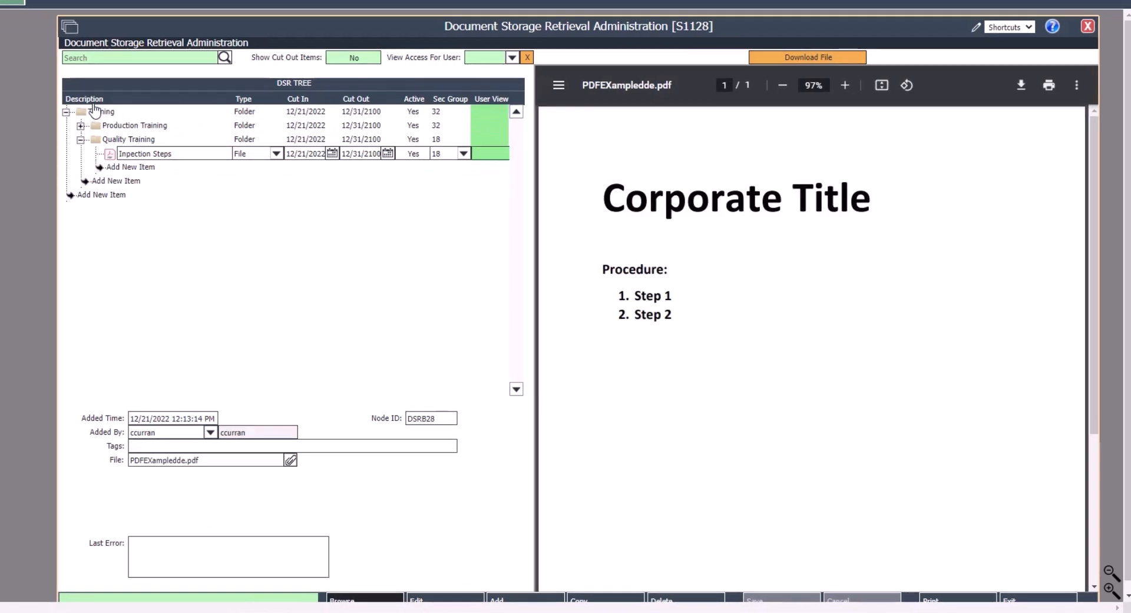
Show the end-user document list and refresh its DSR structure.
left_click(22, 21)
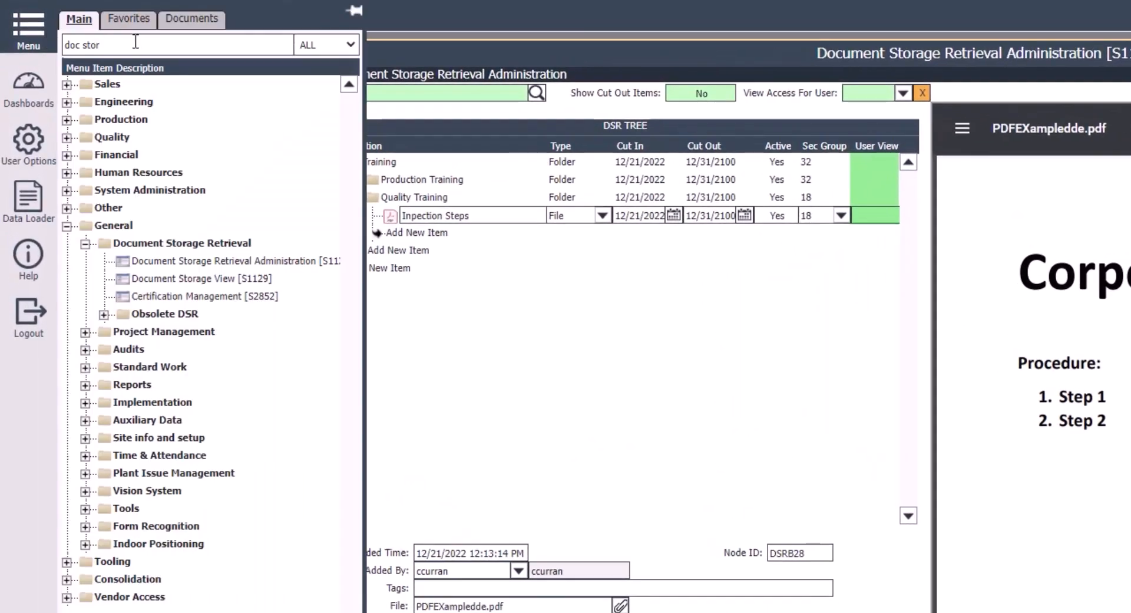
left_click(191, 24)
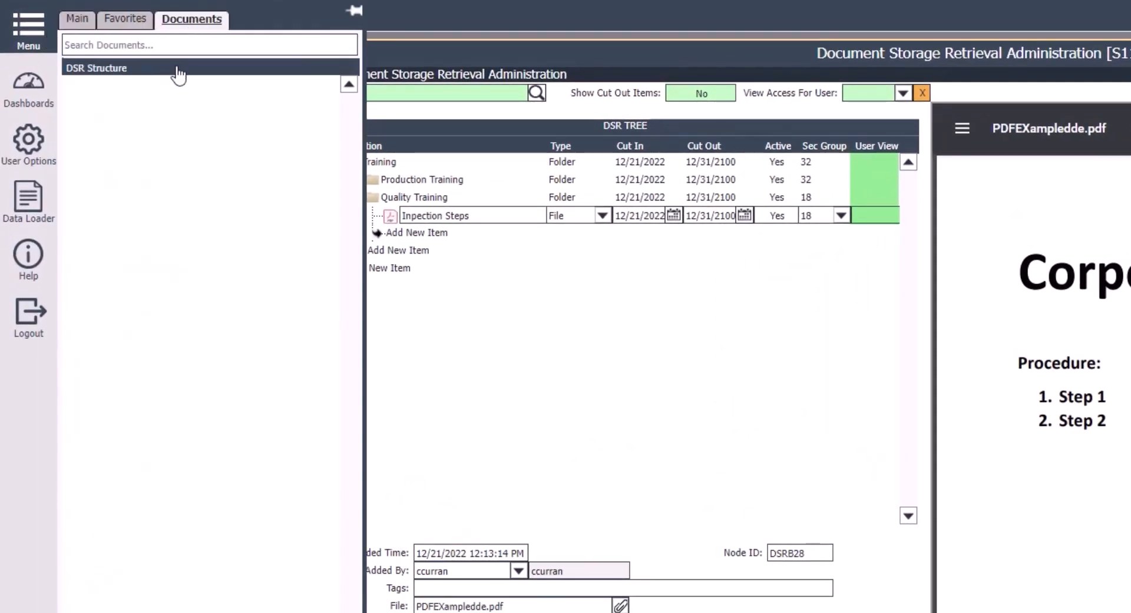
right_click(177, 70)
left_click(206, 76)
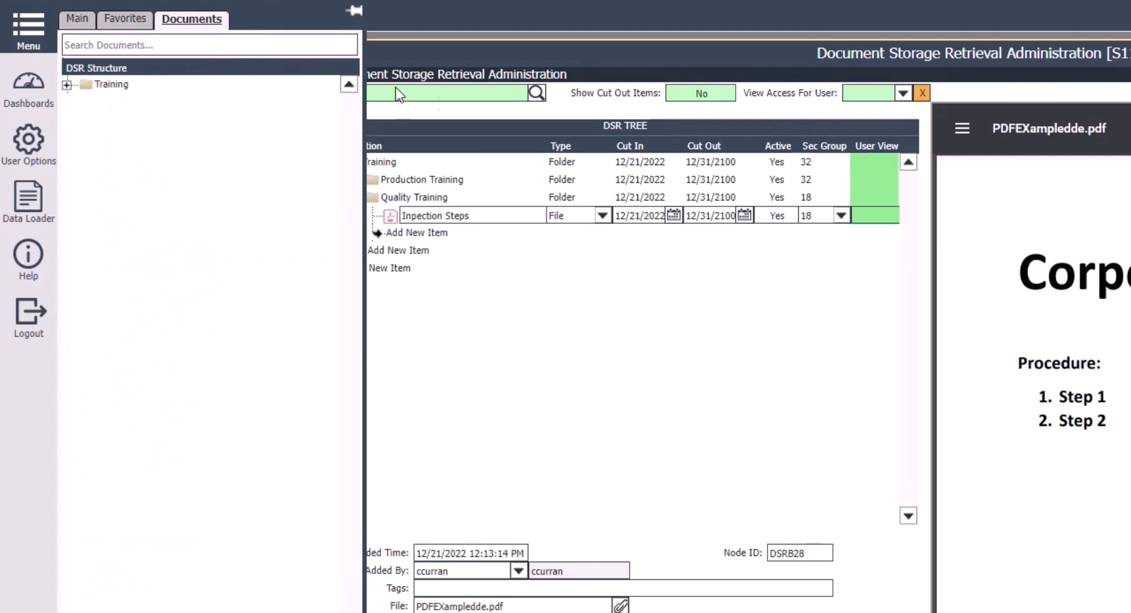
Collapse Training in the administration tree and expand Training, Production Training and Quality Training in the end-user document list.
left_click_drag(510, 51, 556, 49)
left_click(389, 157)
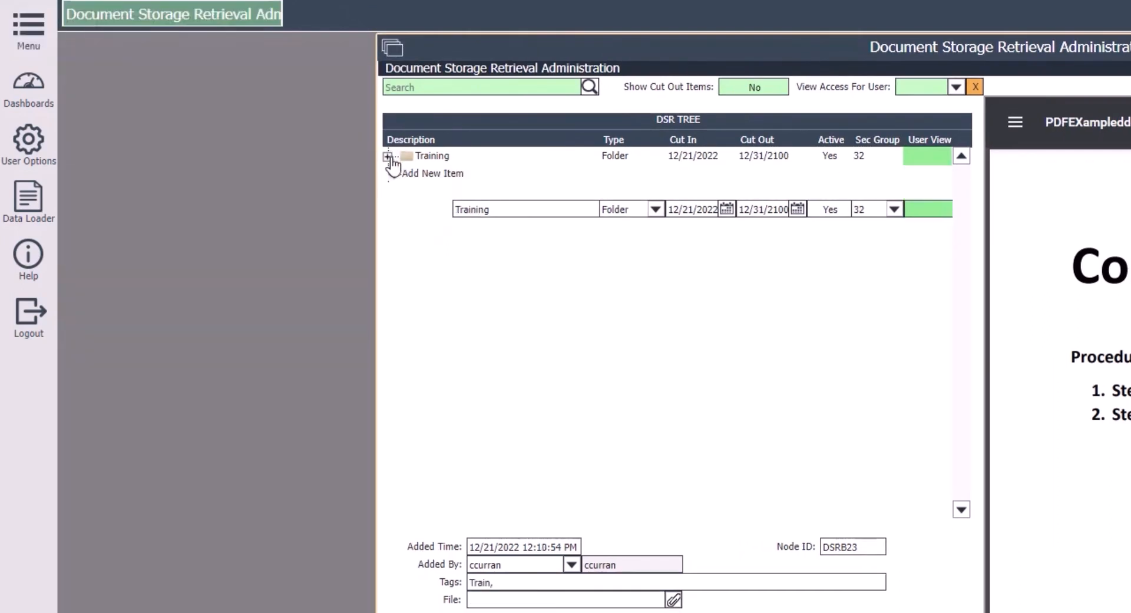
left_click(33, 42)
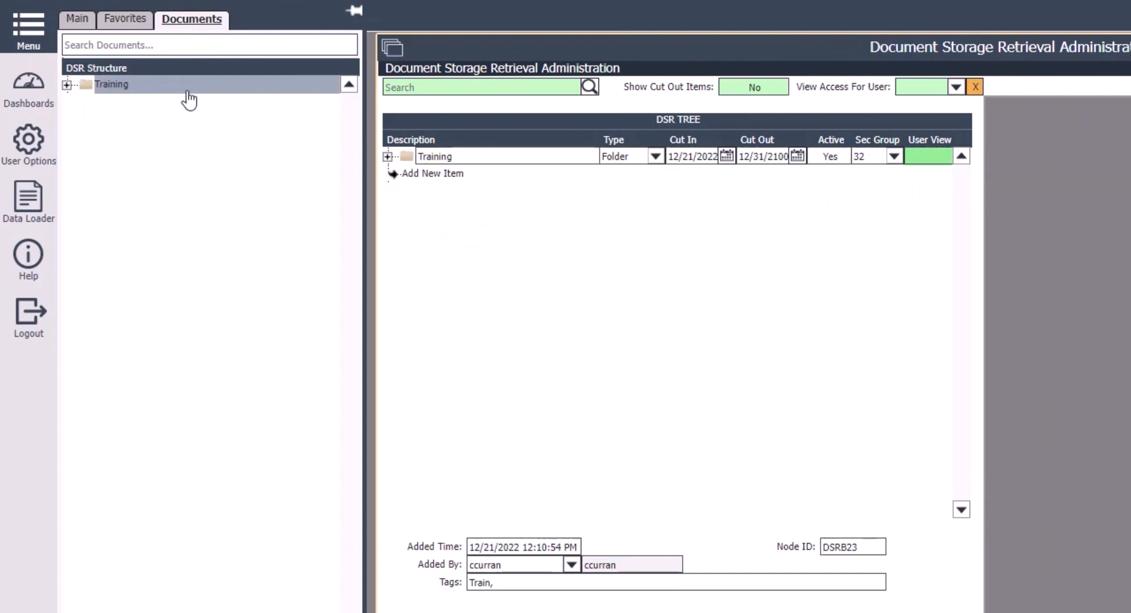
left_click(67, 84)
left_click(86, 102)
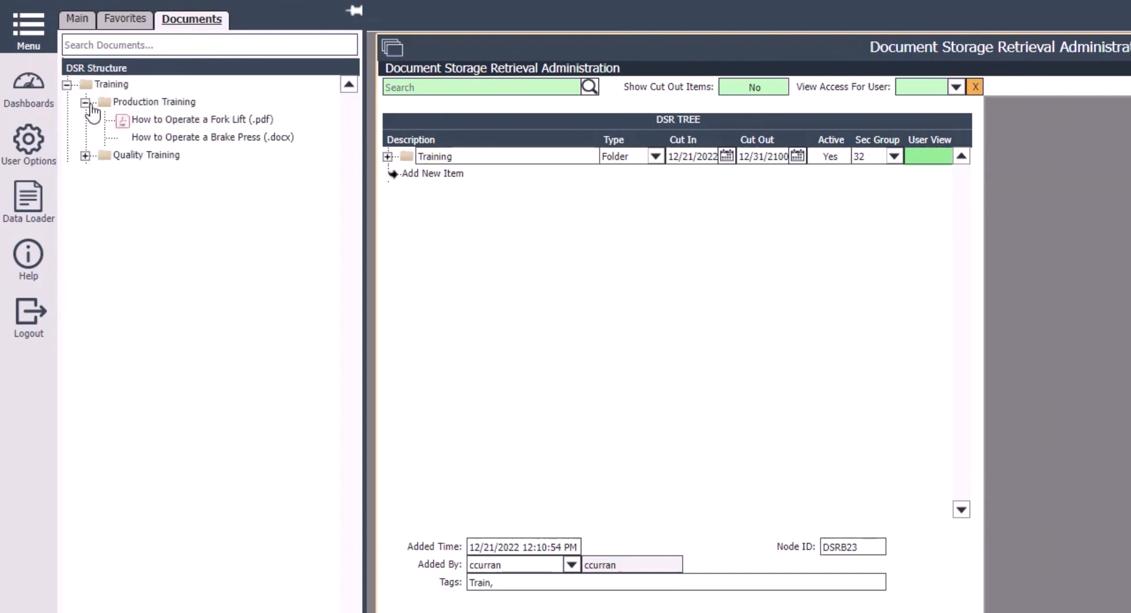
left_click(85, 155)
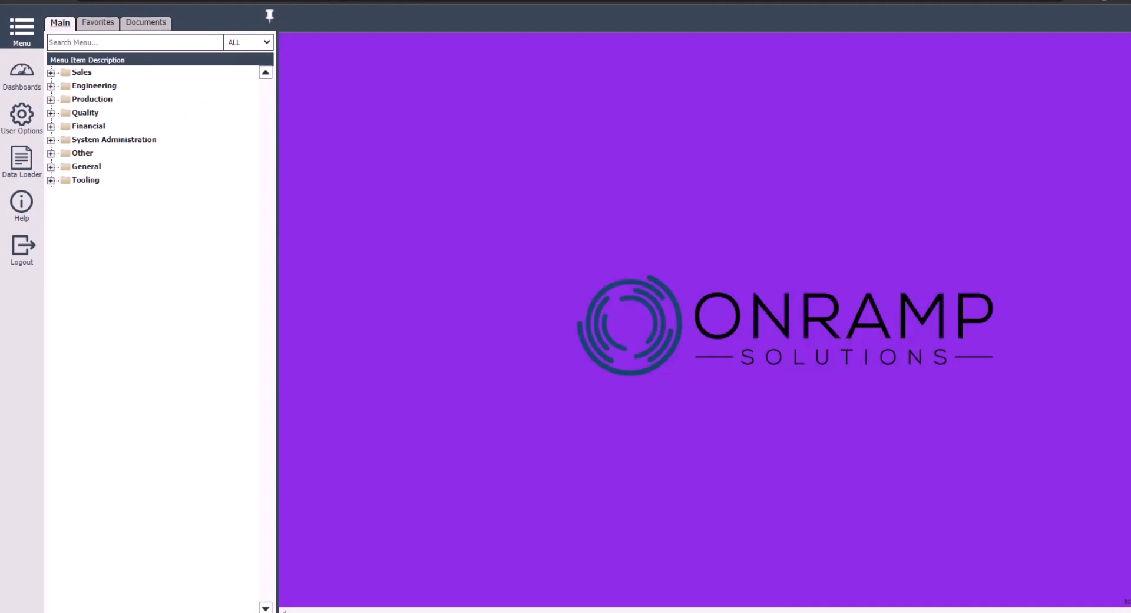
Show the document list in the other user's session, refresh its DSR structure and expand the Training folder.
left_click(146, 26)
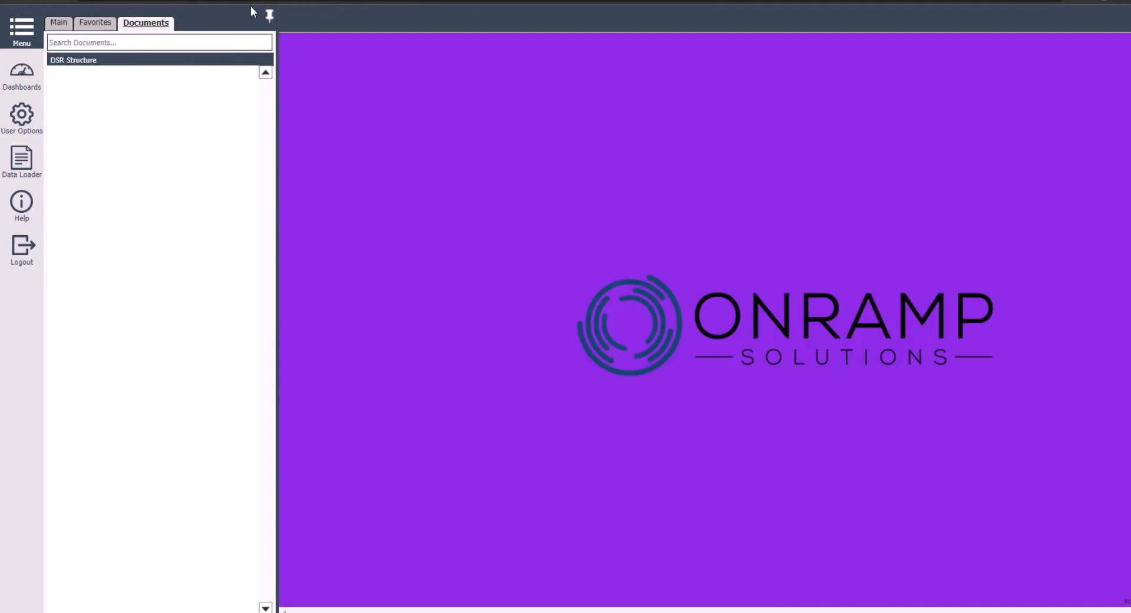
right_click(164, 67)
left_click(194, 66)
left_click(51, 73)
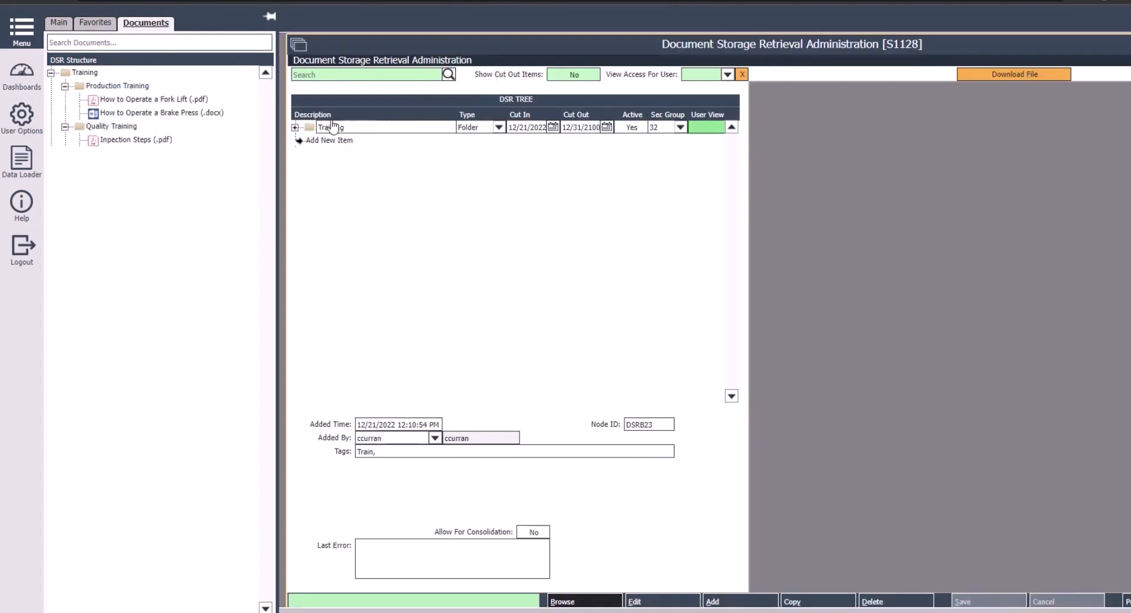
Add a top-level item of type Folder named "Corporate Guidelines" with the tags "Corporate, head office" and save it.
left_click(295, 127)
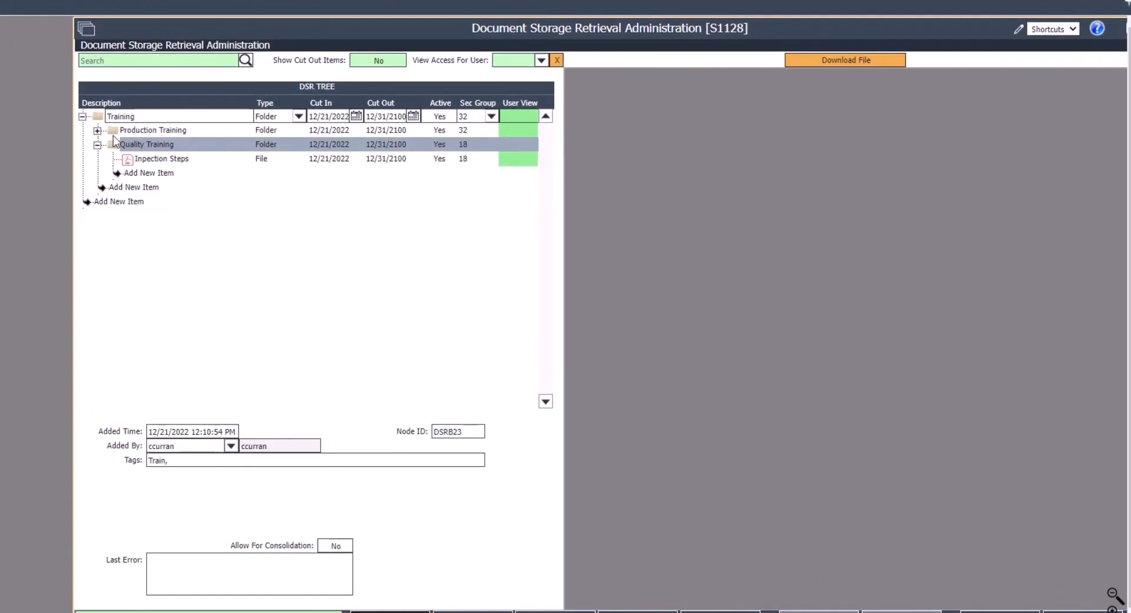
left_click(86, 145)
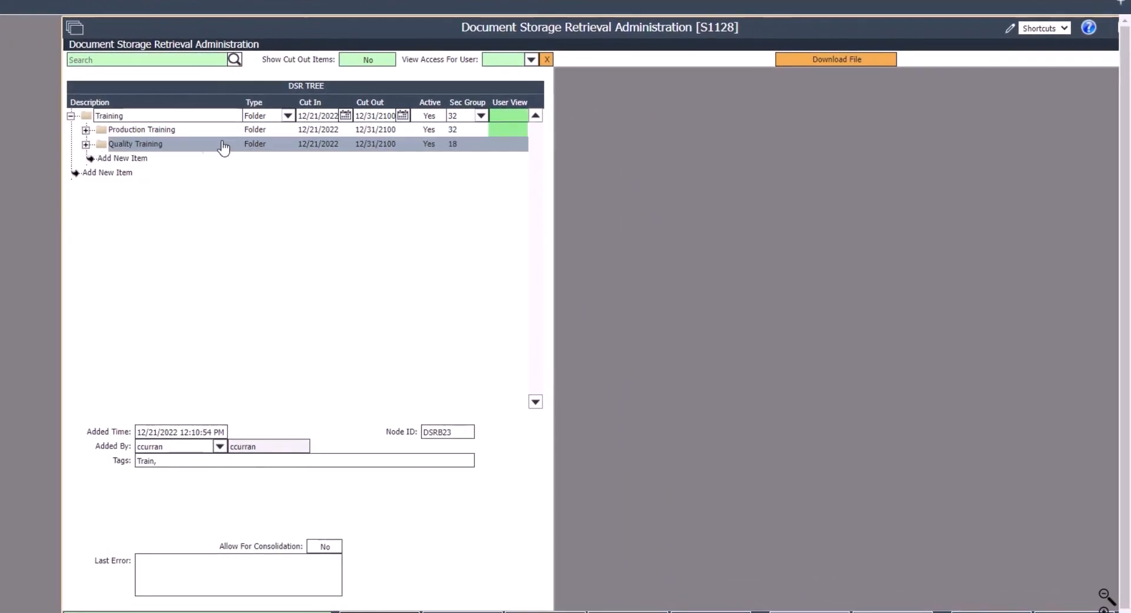
left_click(71, 115)
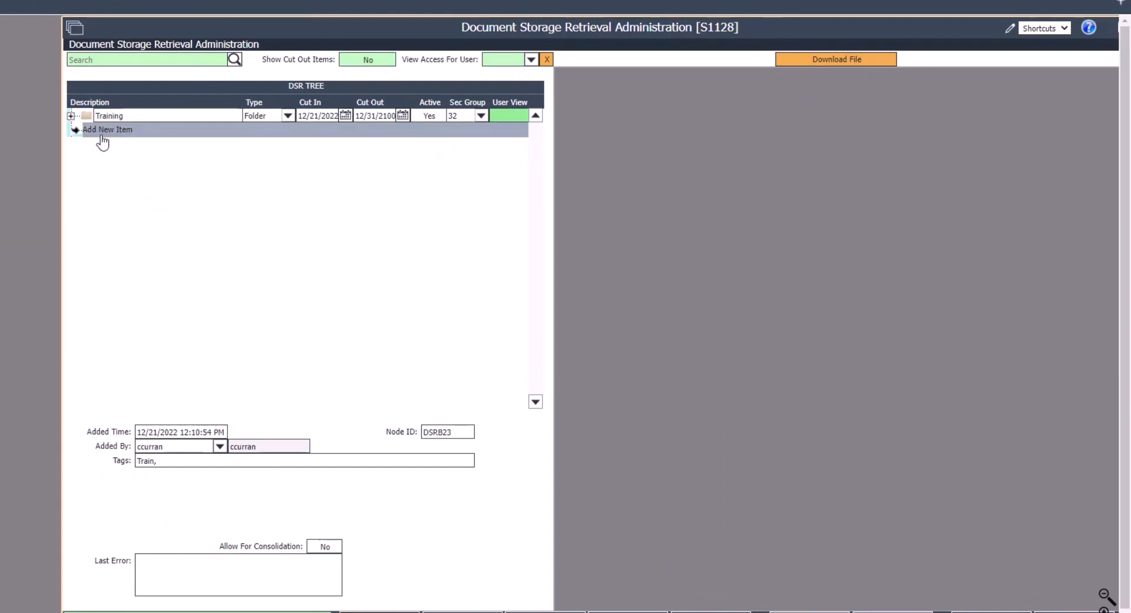
left_click(103, 130)
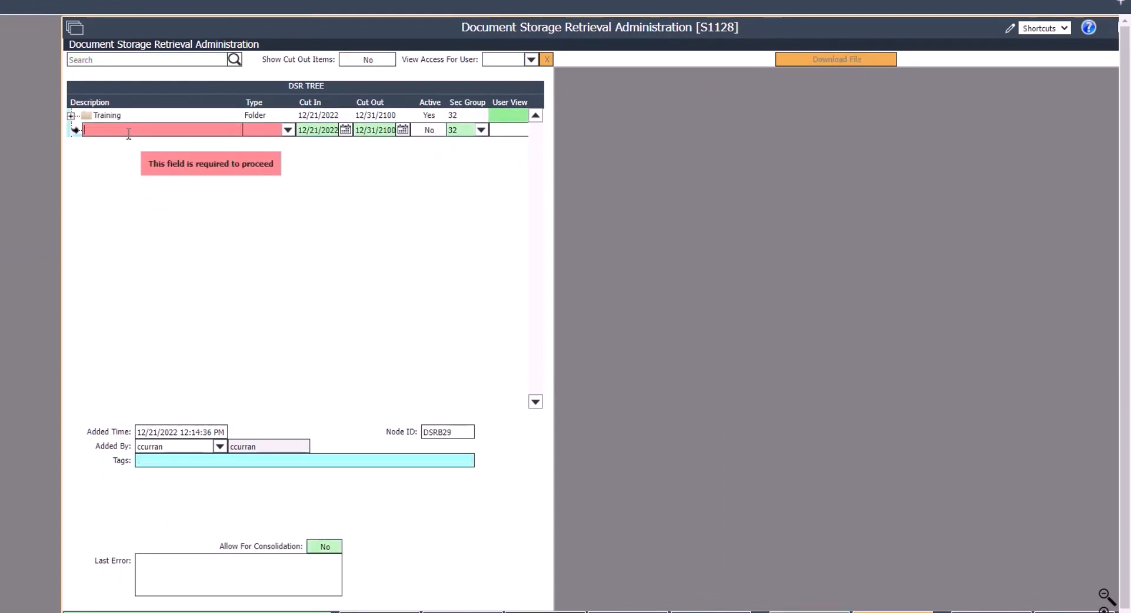
type("c")
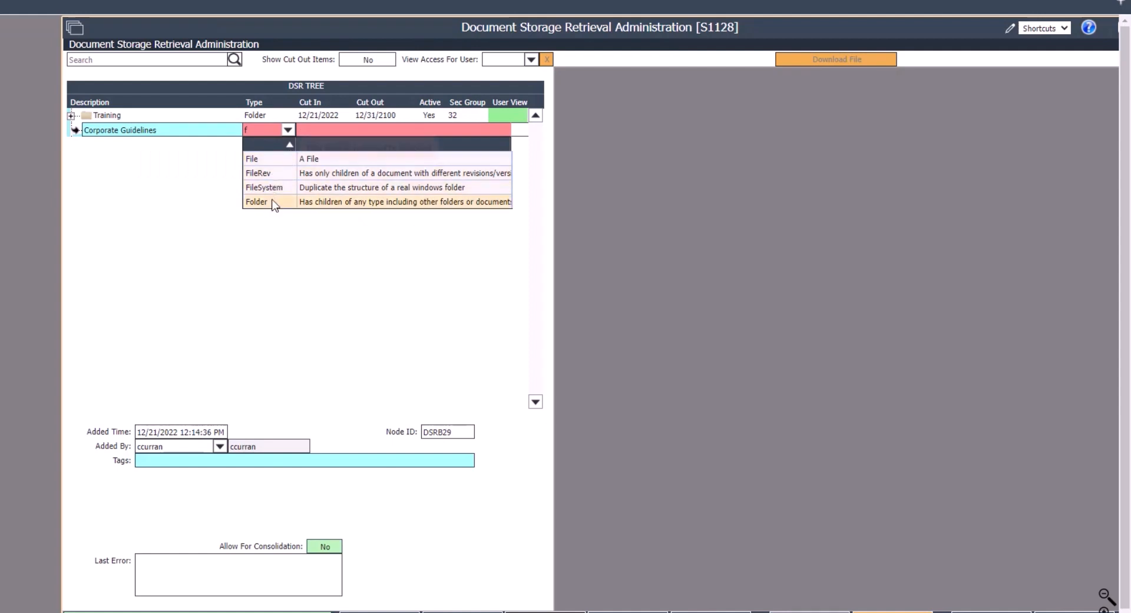
left_click(273, 206)
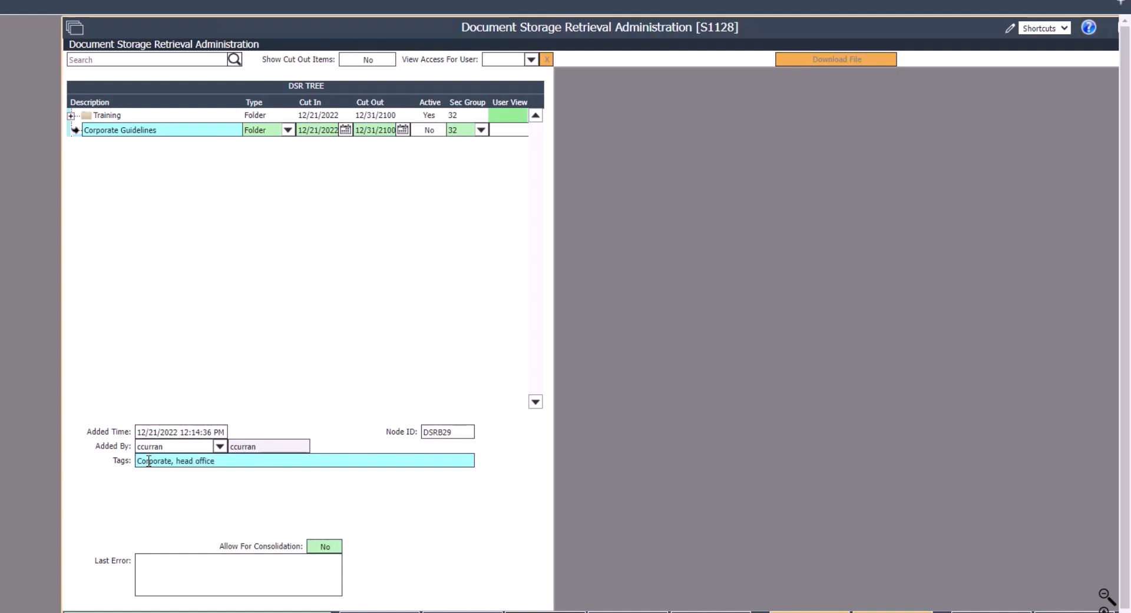
key("ctrl+s")
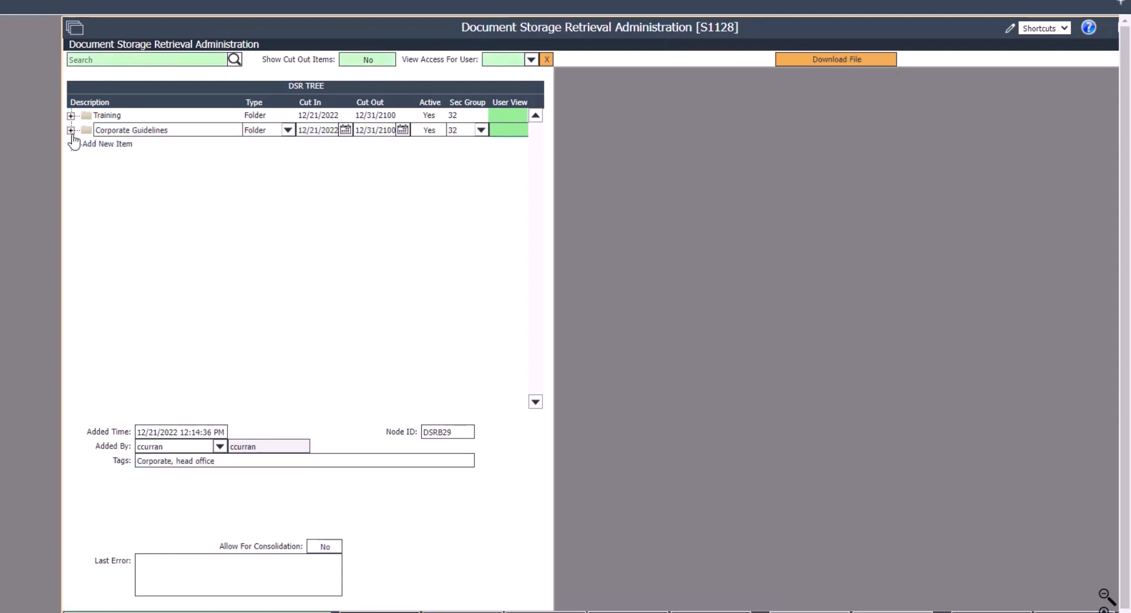
Add a subitem of type Folder named "Human Resources" under Corporate Guidelines.
left_click(72, 130)
left_click(112, 144)
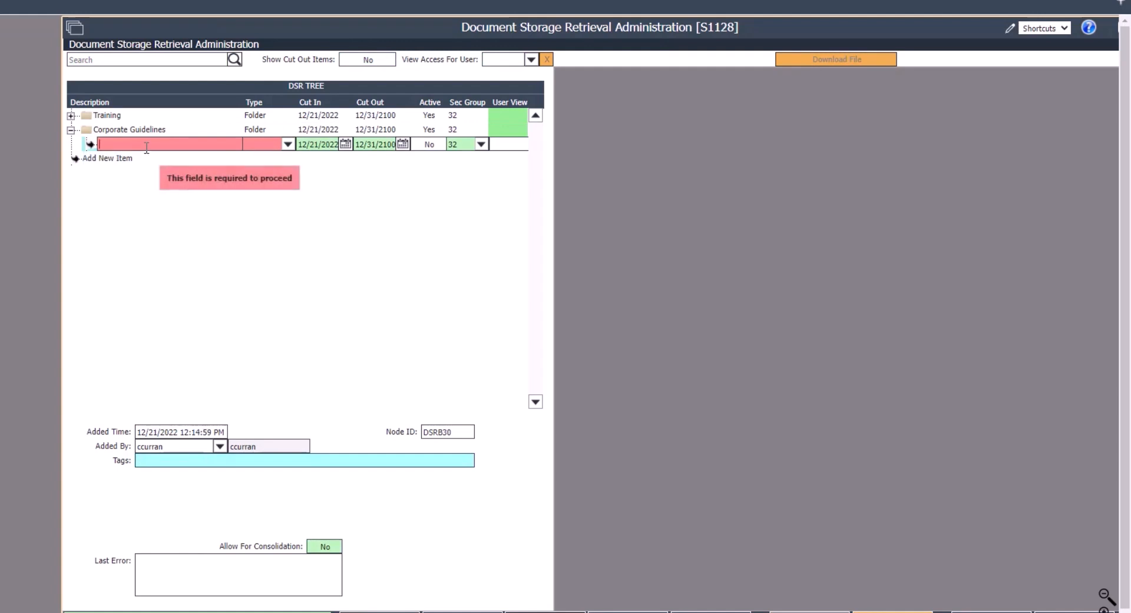
type("Hu")
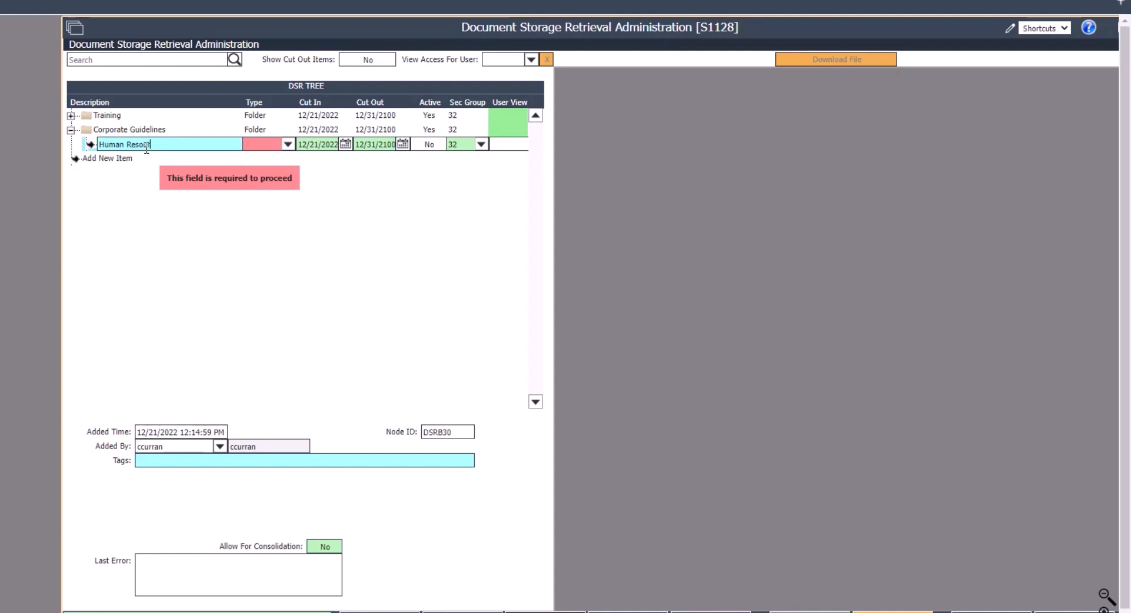
type("man Resources")
key("Tab")
type("fo")
left_click(283, 175)
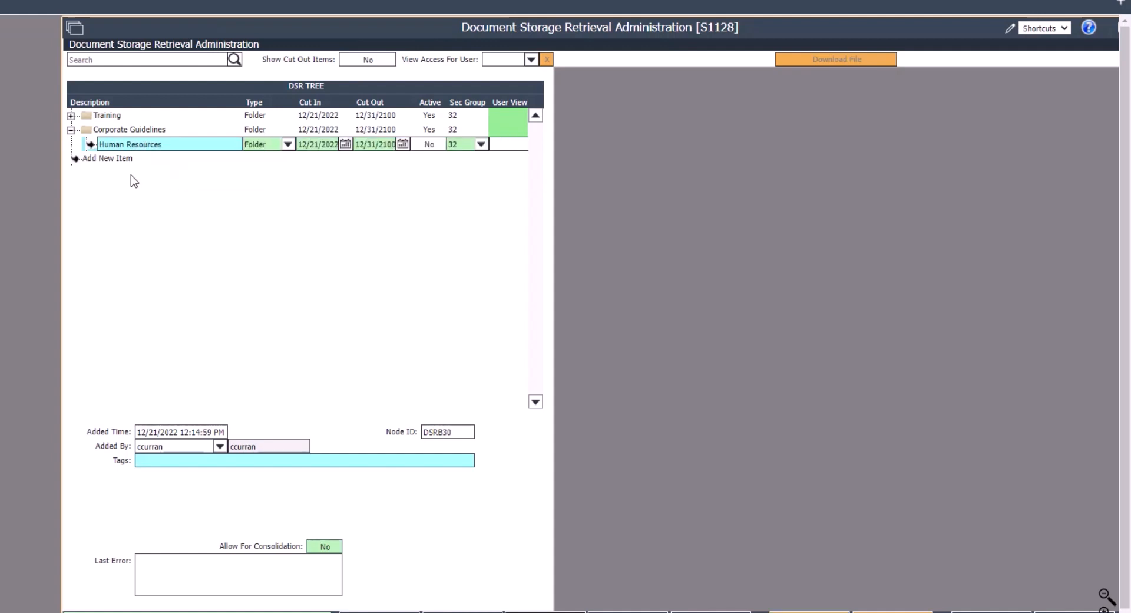
Add a second subitem of type Folder named "Finance Folder" under Corporate Guidelines and save it.
left_click(118, 159)
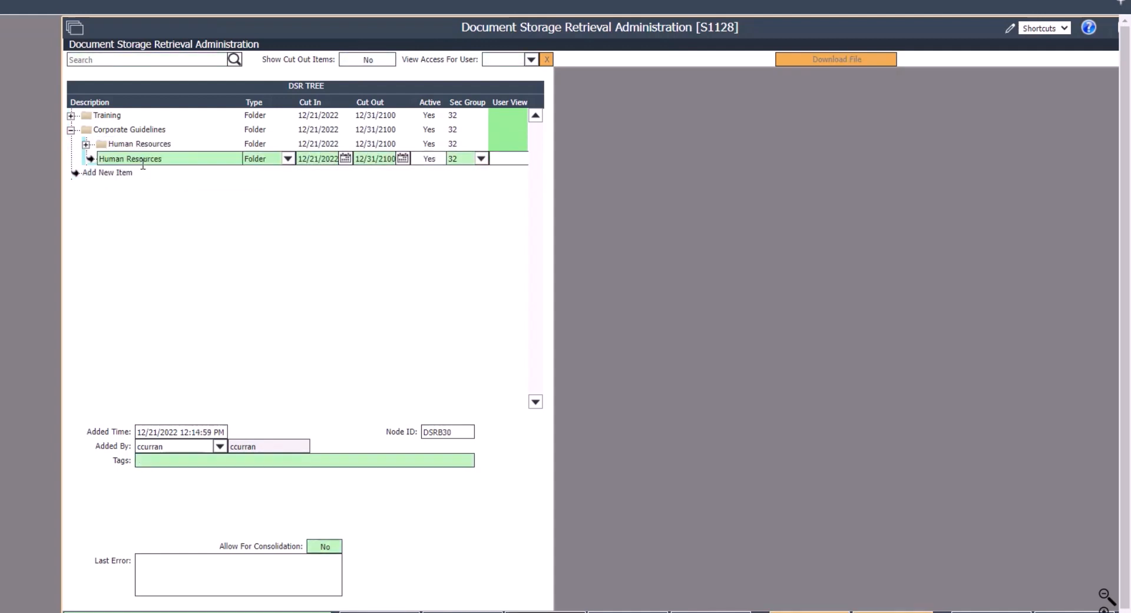
type("Finance Folder")
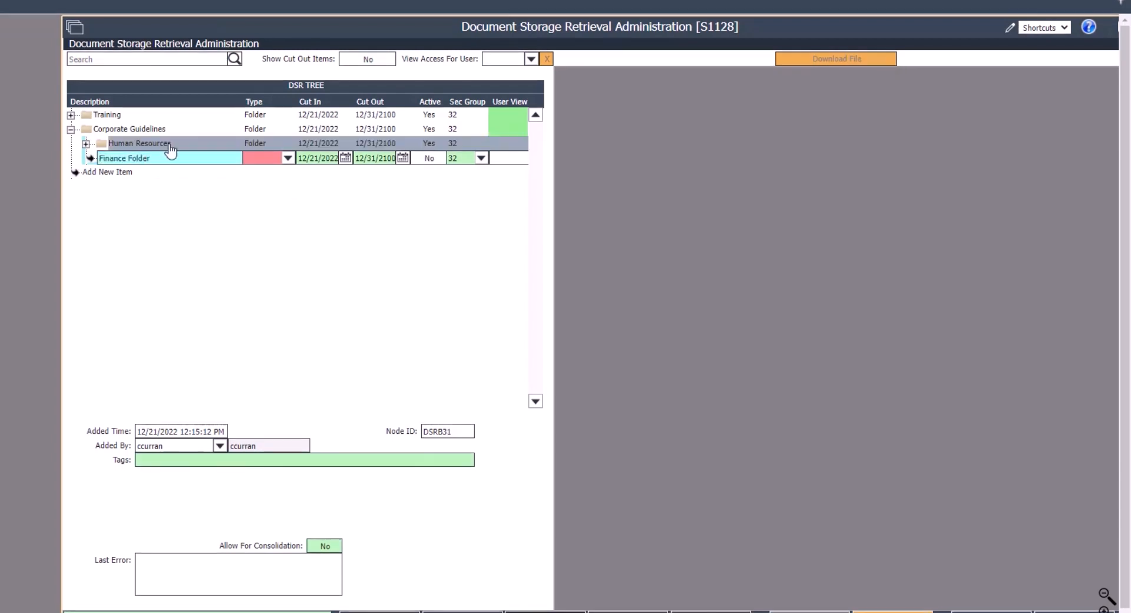
left_click(274, 157)
type("f")
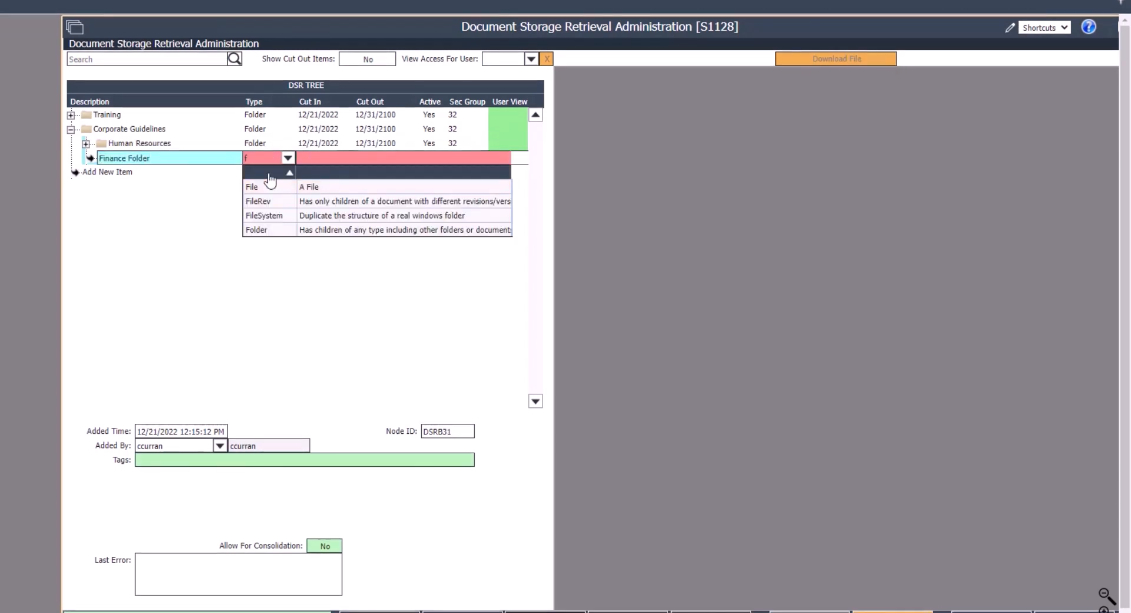
left_click(252, 232)
left_click(91, 188)
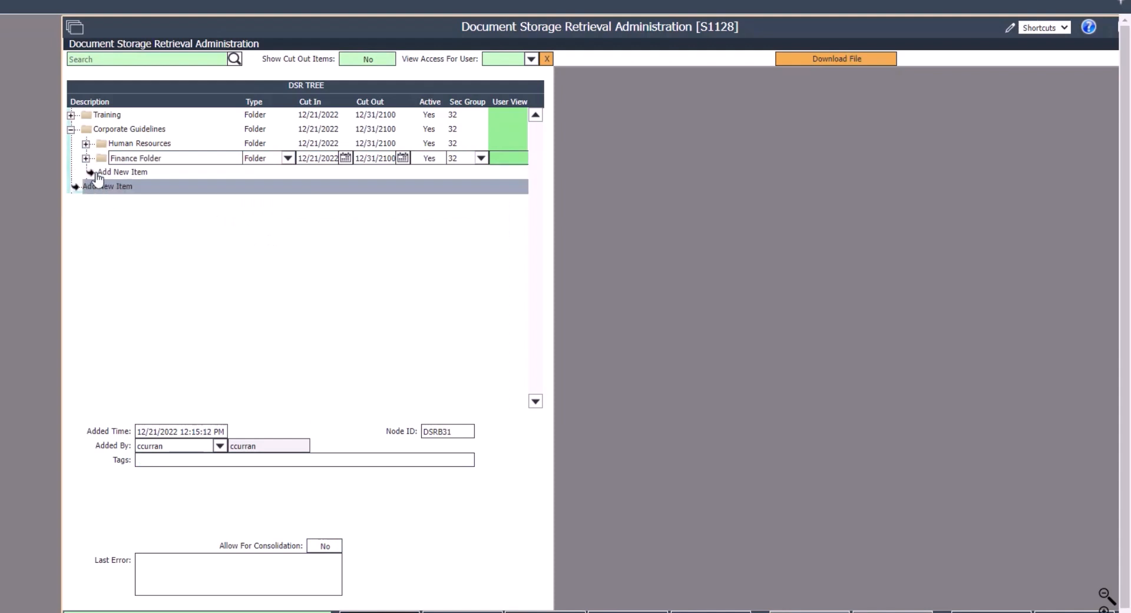
Add an item of type FileRev named "Hiring Policy" inside the Human Resources folder and save it.
left_click(86, 143)
left_click(147, 158)
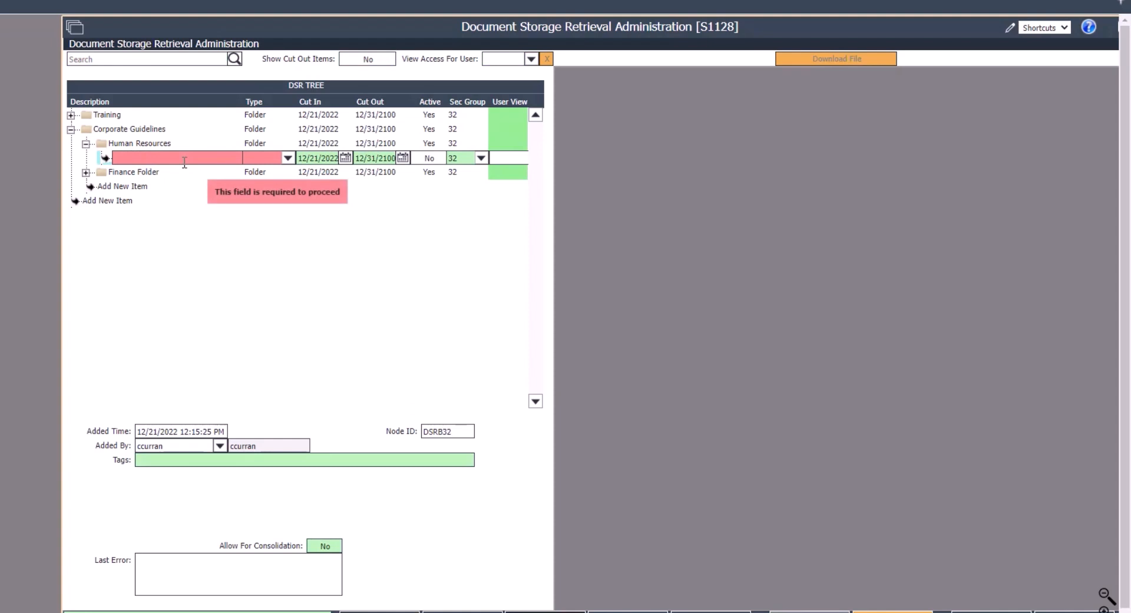
type("Hiring Policy")
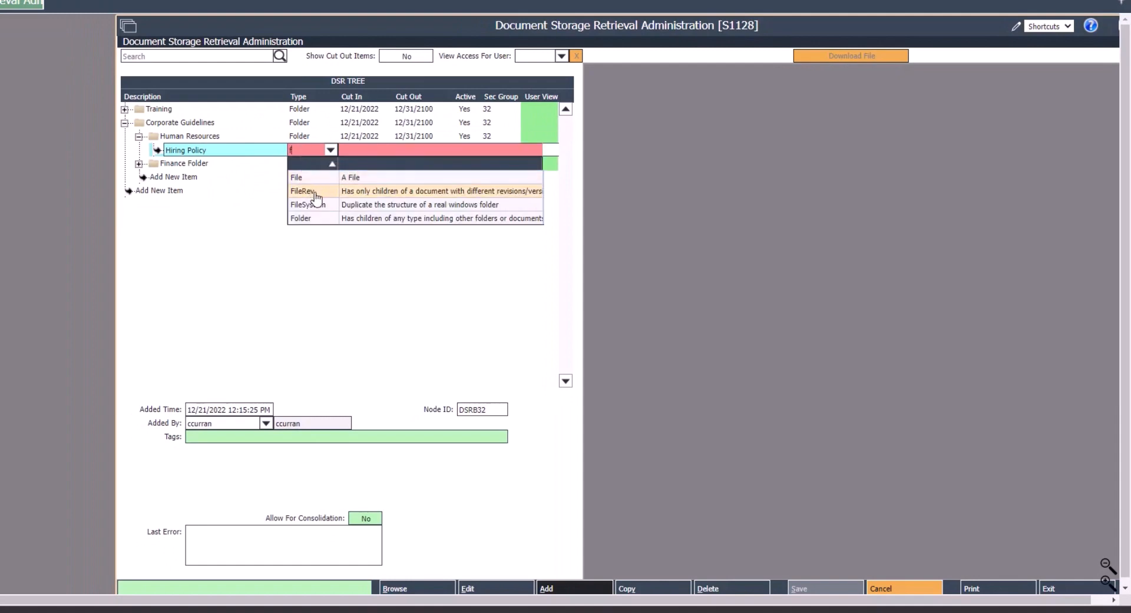
left_click(321, 195)
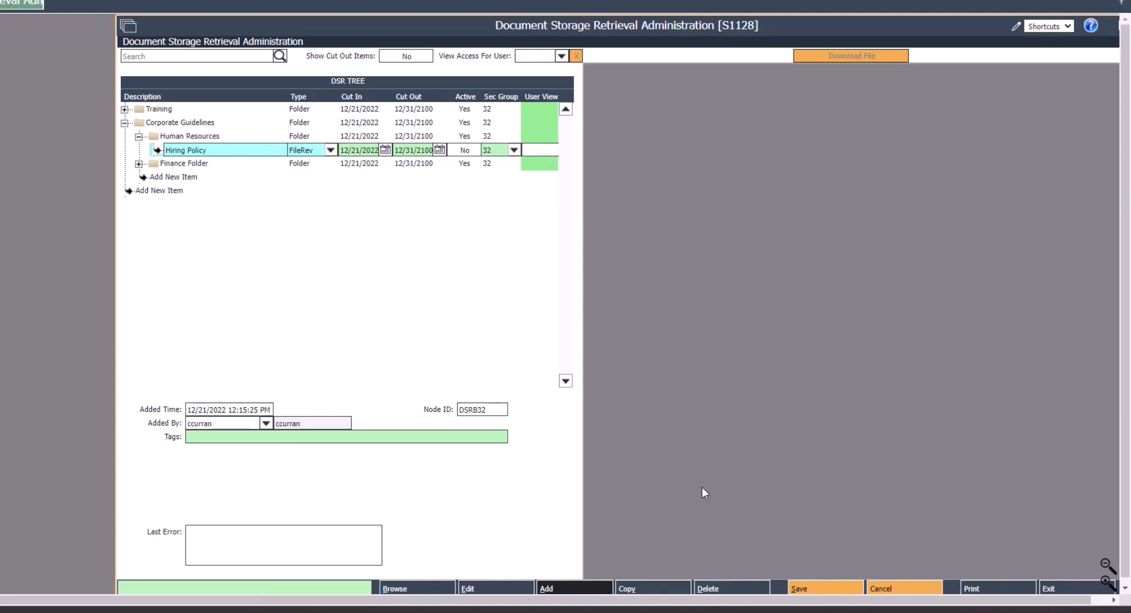
left_click(818, 589)
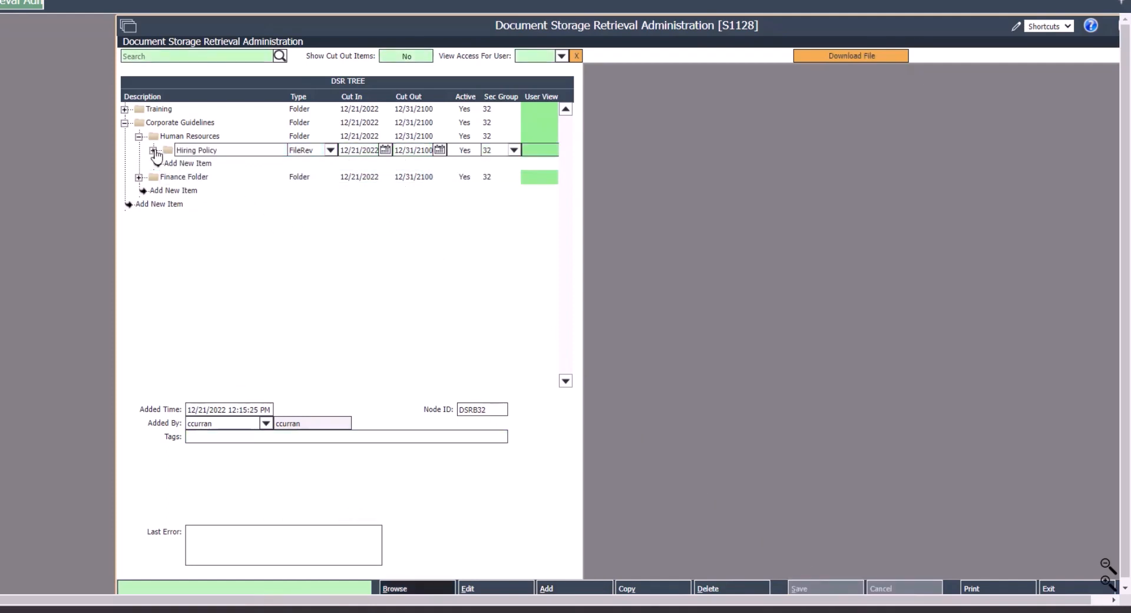
Add a new item of type File named "Hiring Policy V1" under Hiring Policy.
left_click(153, 149)
left_click(213, 165)
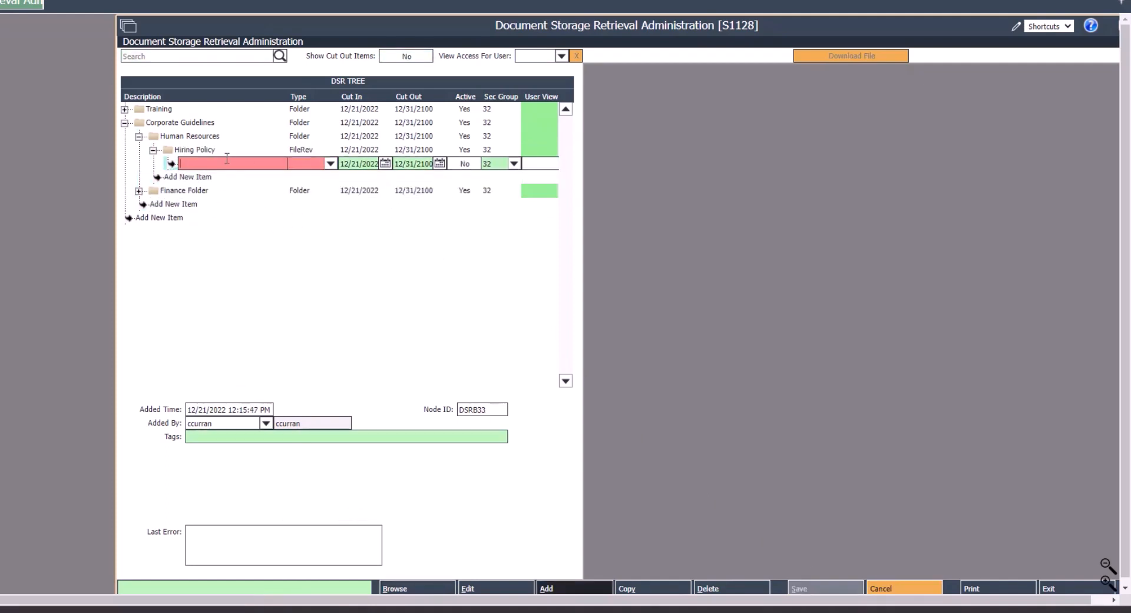
type("Hiring Policy V1")
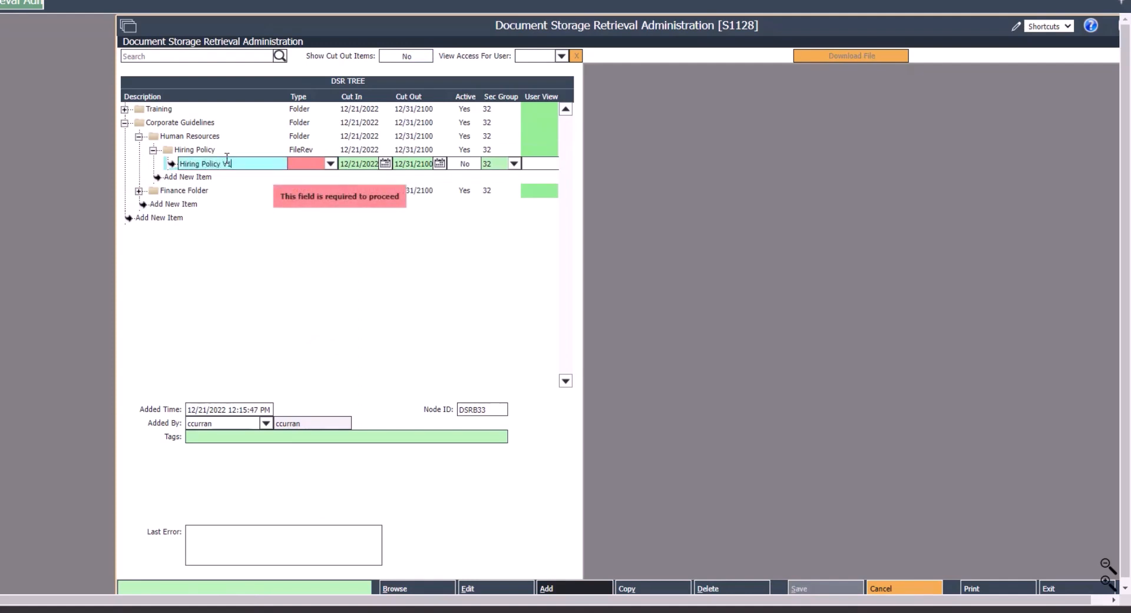
left_click(309, 176)
left_click(312, 166)
type("f")
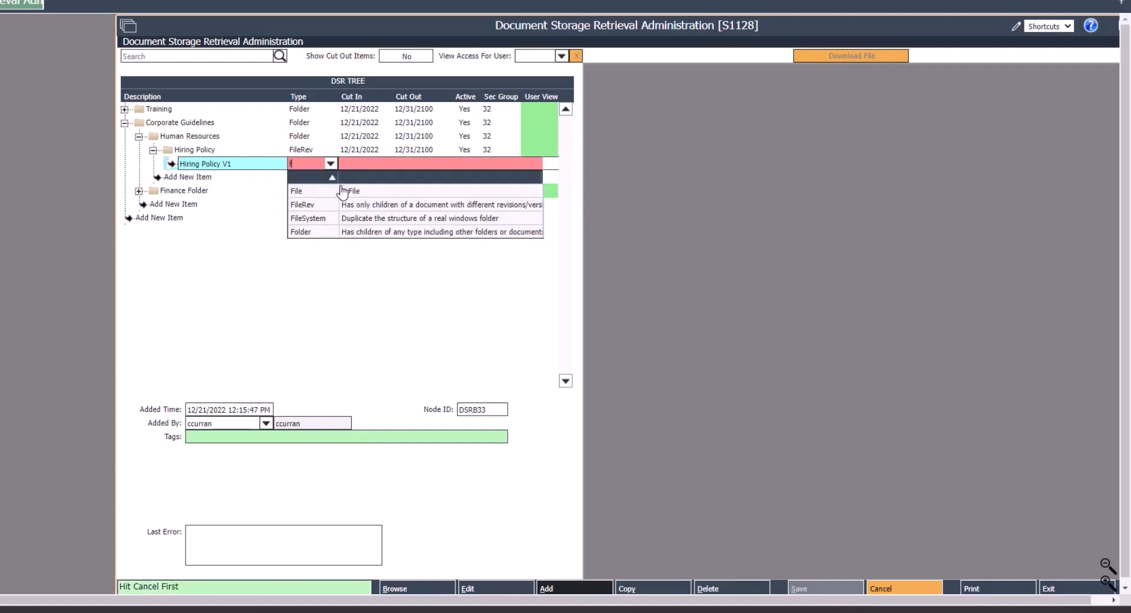
left_click(343, 191)
Attach PDFEXample.pdf from the local computer to Hiring Policy V1, storing it under the file name HiringPolicyV1.
left_click(344, 451)
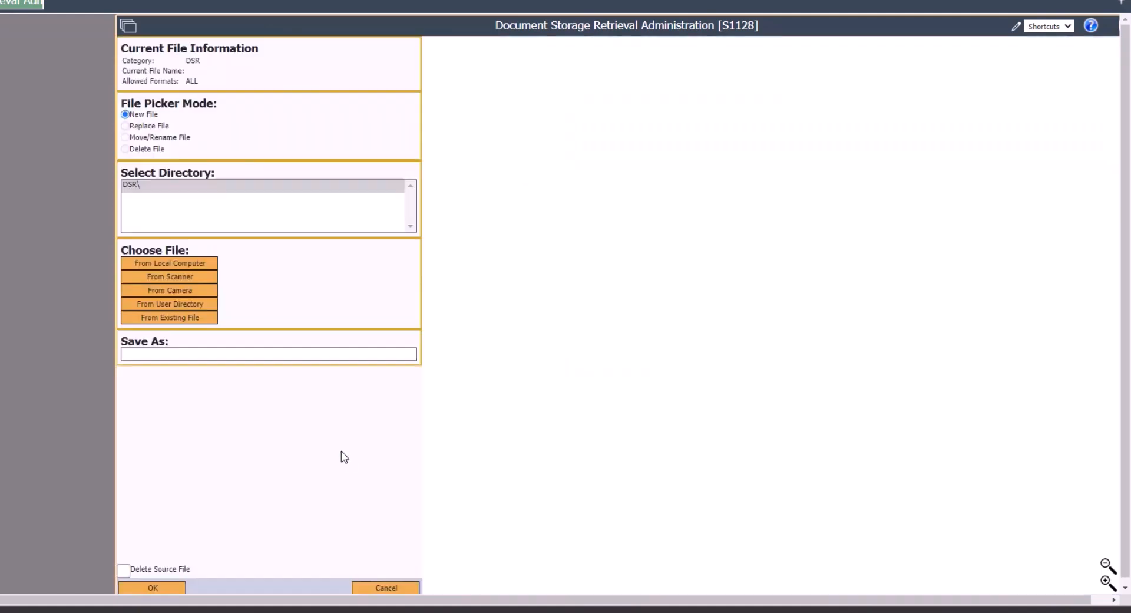
left_click(177, 263)
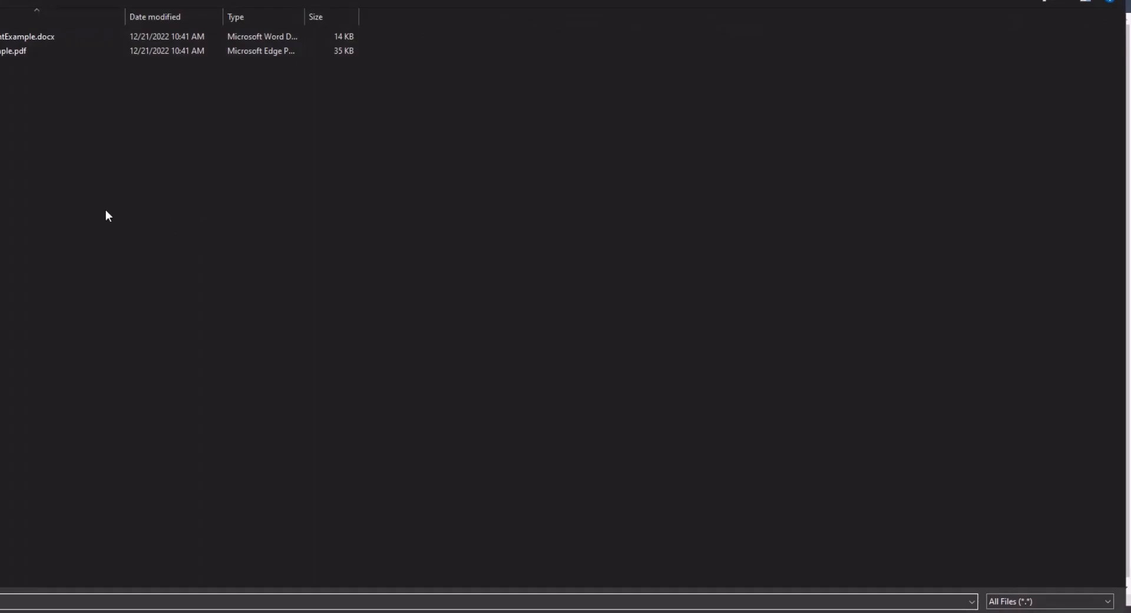
double_click(2, 51)
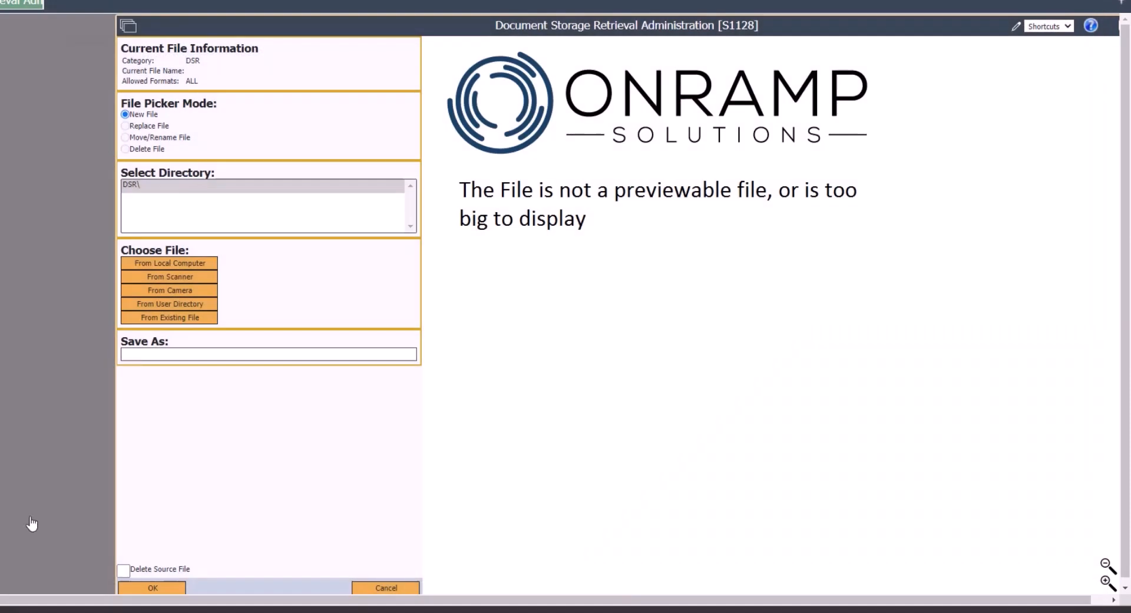
double_click(218, 353)
type("HiringPolicyV1")
left_click(147, 589)
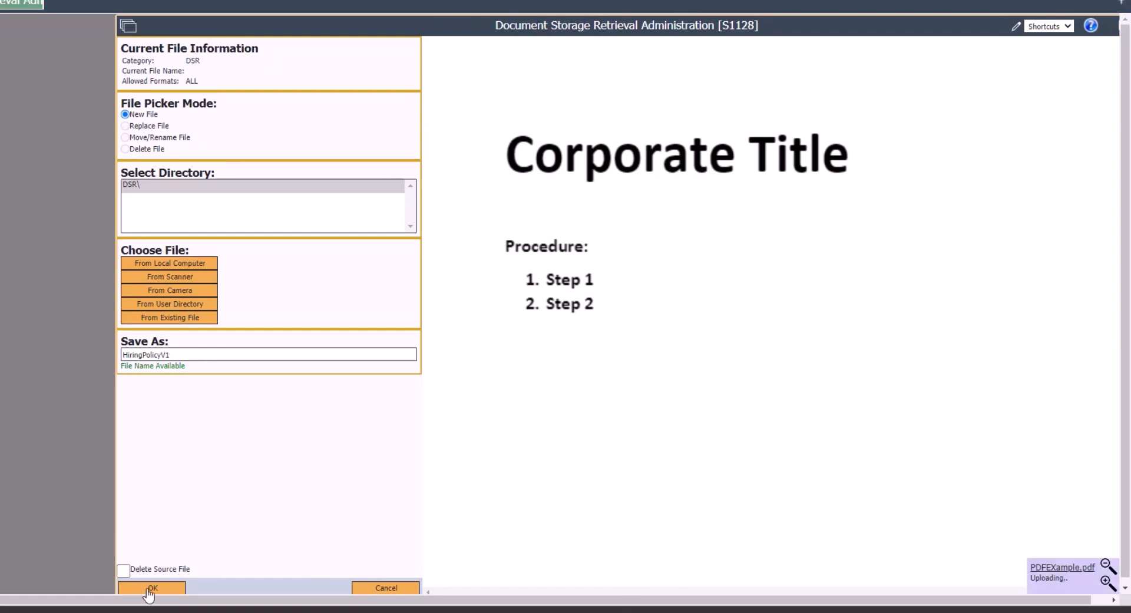
Set the cut-in date of Hiring Policy V1 to 11/27/2022 and save the item.
left_click(385, 164)
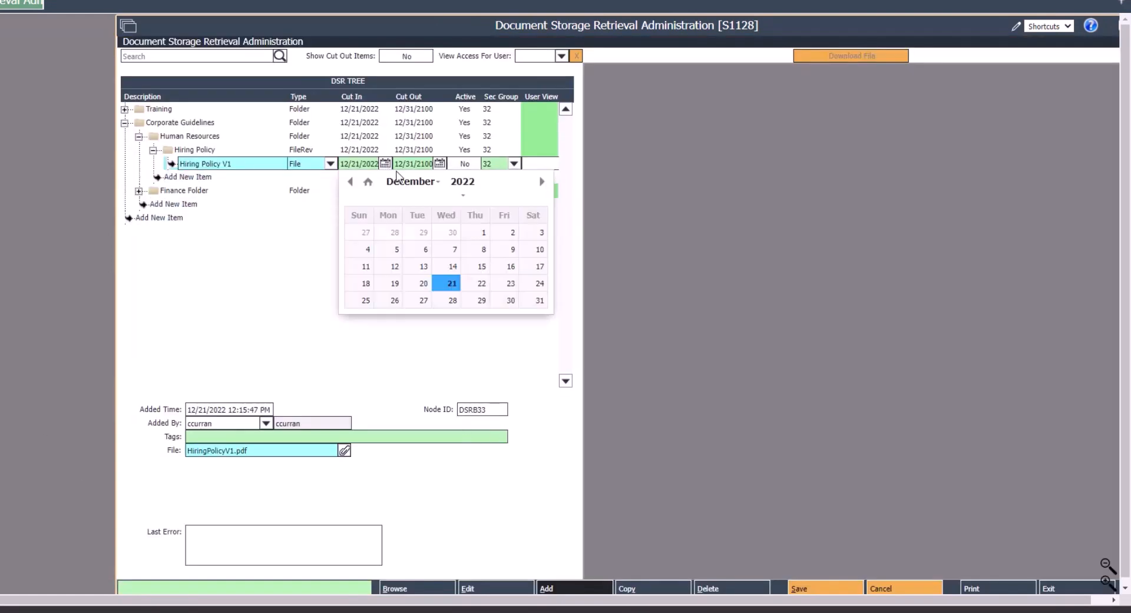
left_click(366, 234)
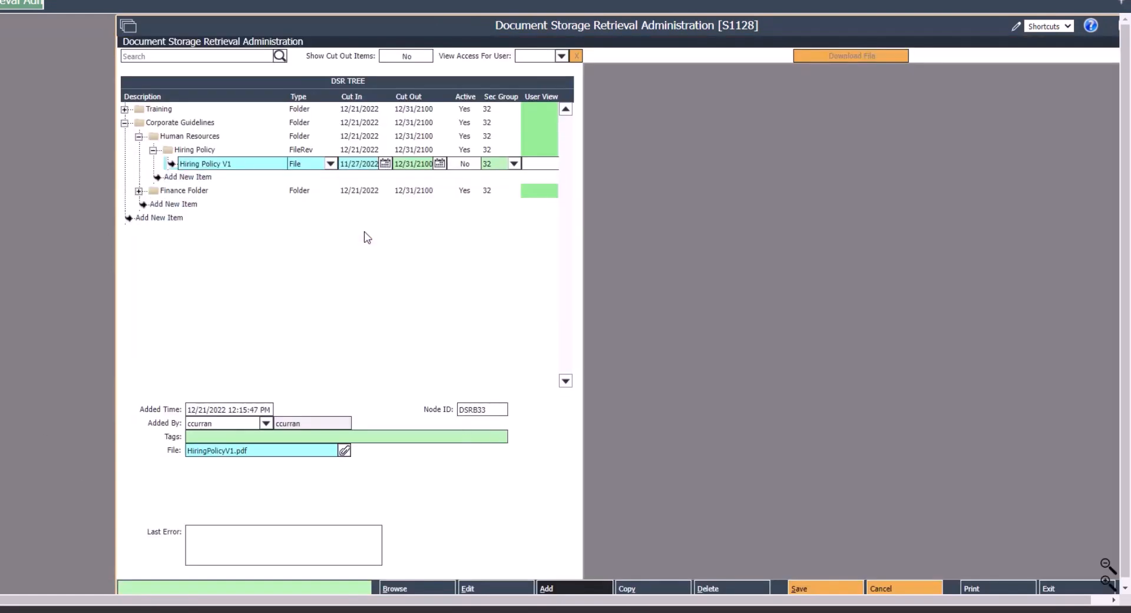
left_click(806, 580)
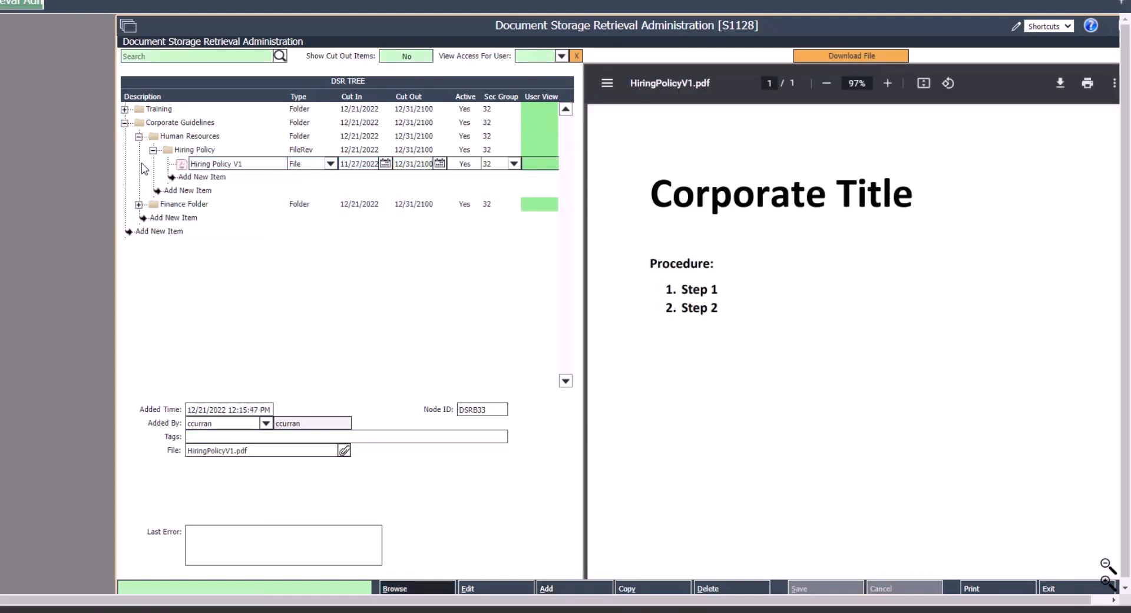
Add another item of type File named "Hiring Policy V2" under Hiring Policy.
left_click(226, 178)
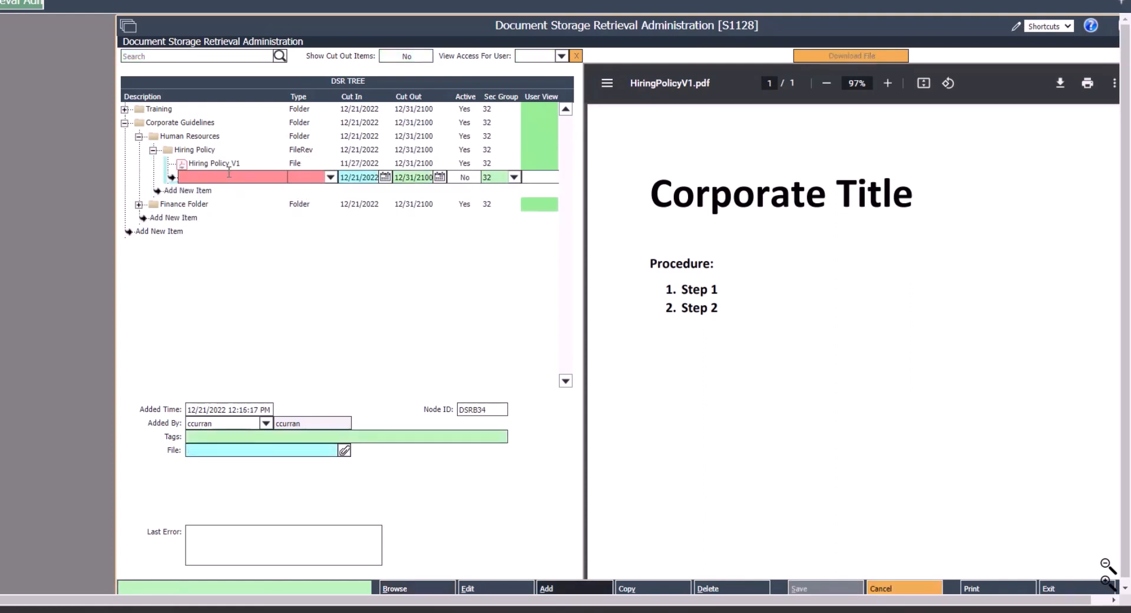
left_click(228, 172)
type("Hiring Policy V2")
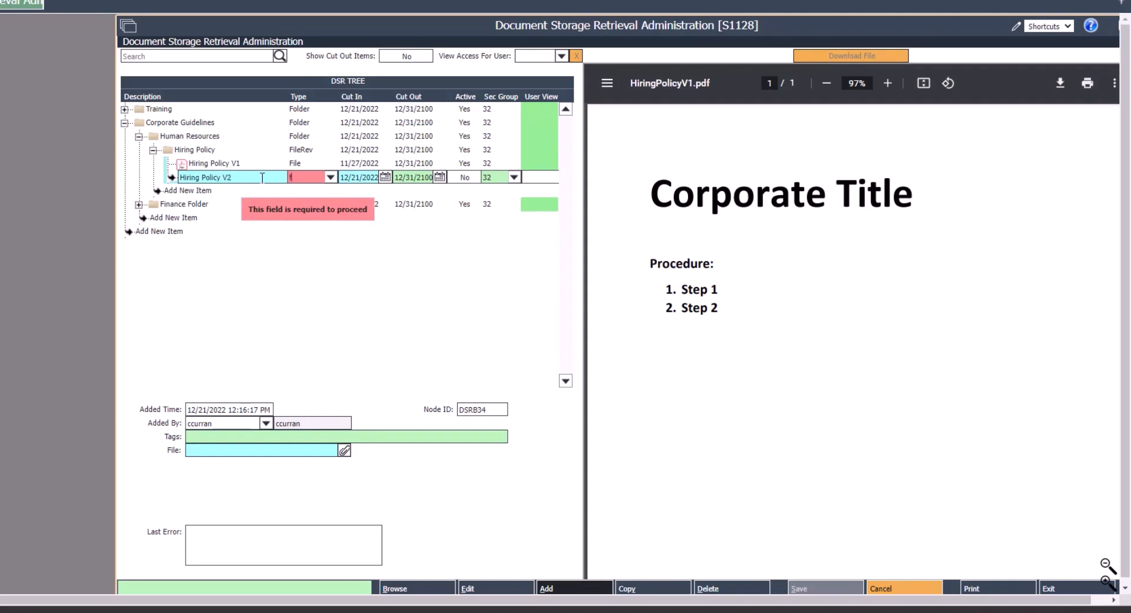
left_click(299, 206)
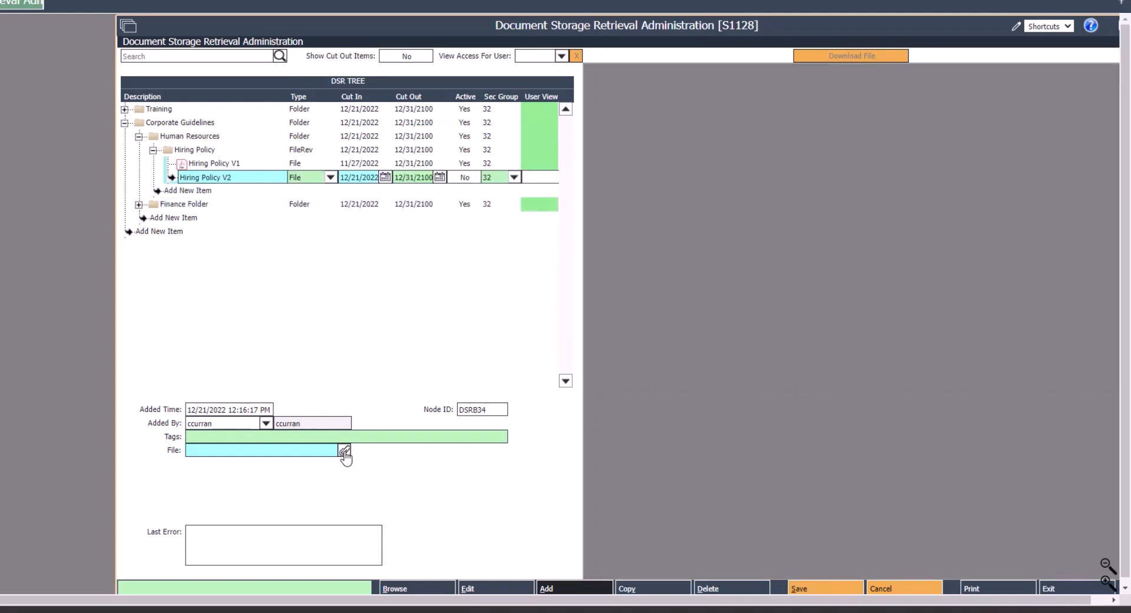
Attach the local example PDF to Hiring Policy V2 under the file name HiringPolicyV2 and save the item.
left_click(345, 452)
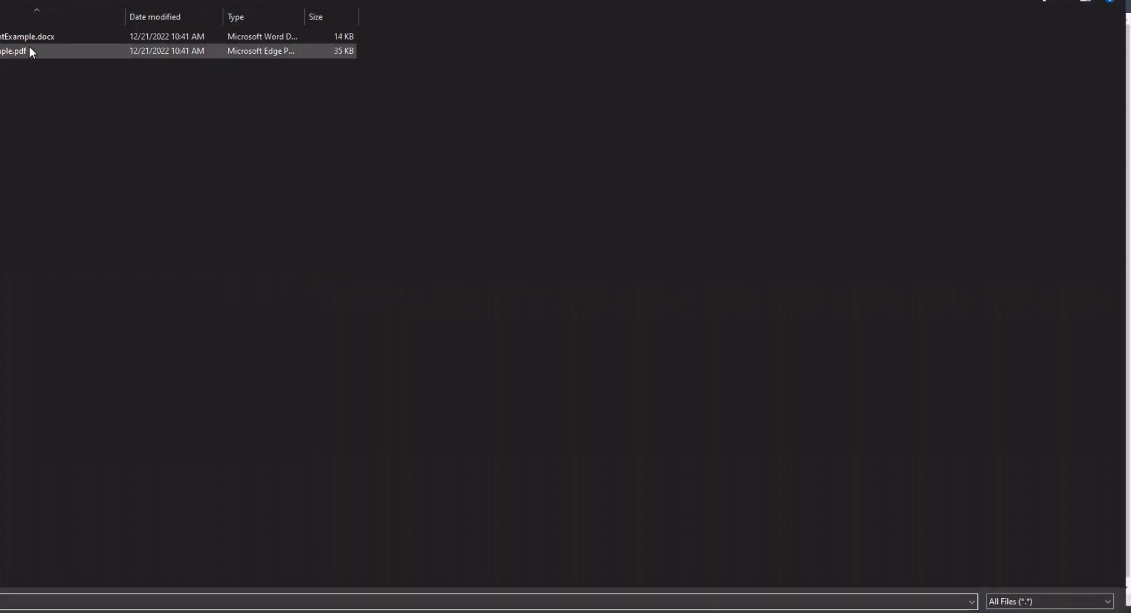
double_click(29, 47)
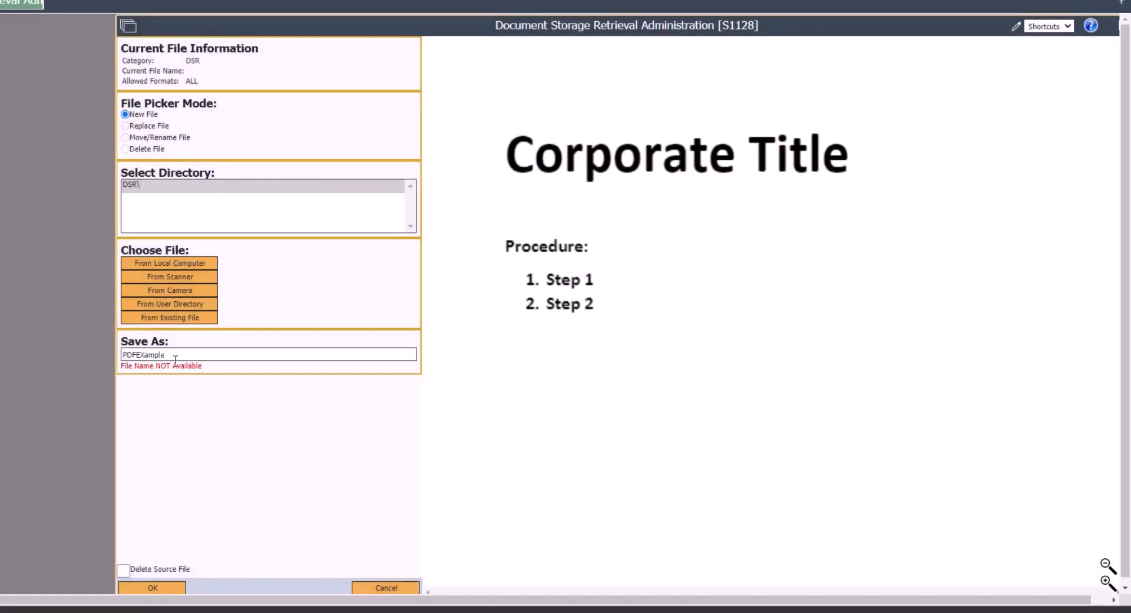
type("Hiring PolicyV2")
left_click(156, 589)
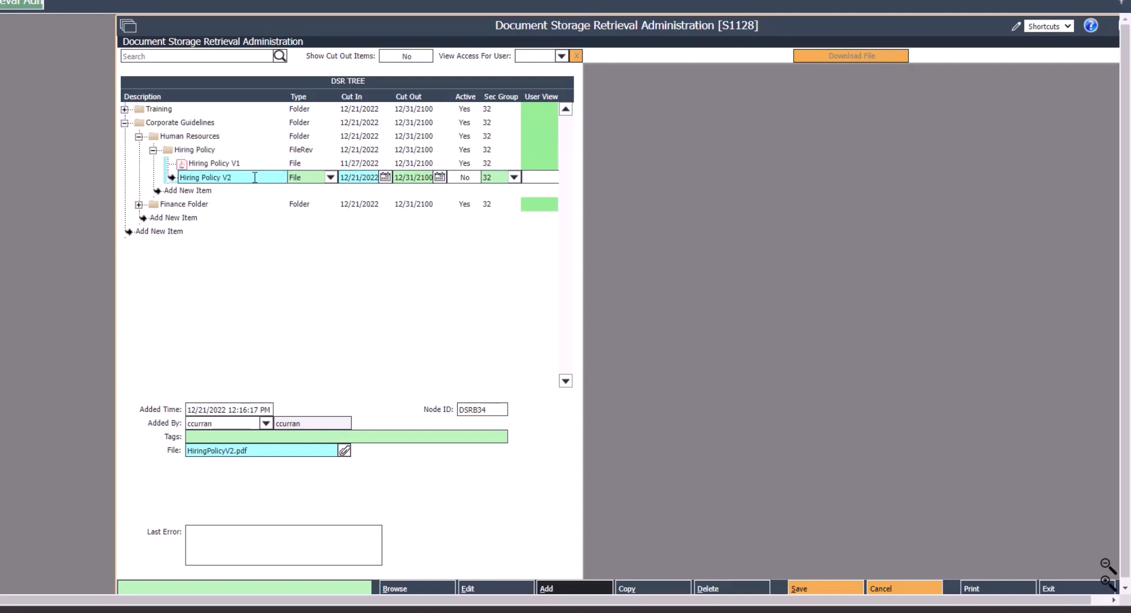
left_click(803, 580)
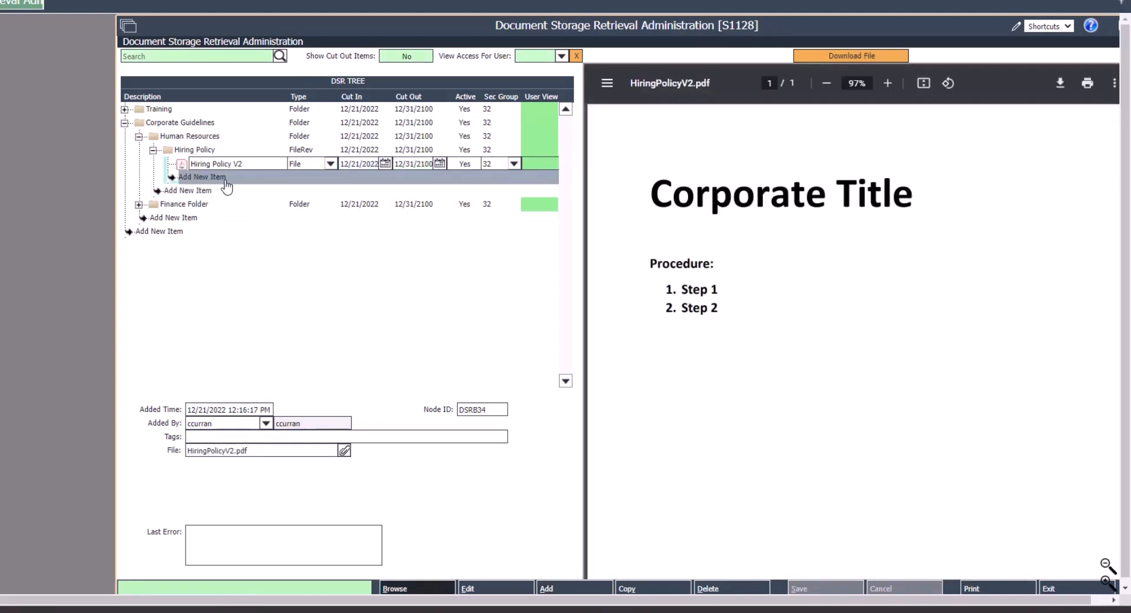
In the end-user document list, collapse Training and expand Corporate Guidelines through Human Resources and Hiring Policy to its document.
left_click(12, 38)
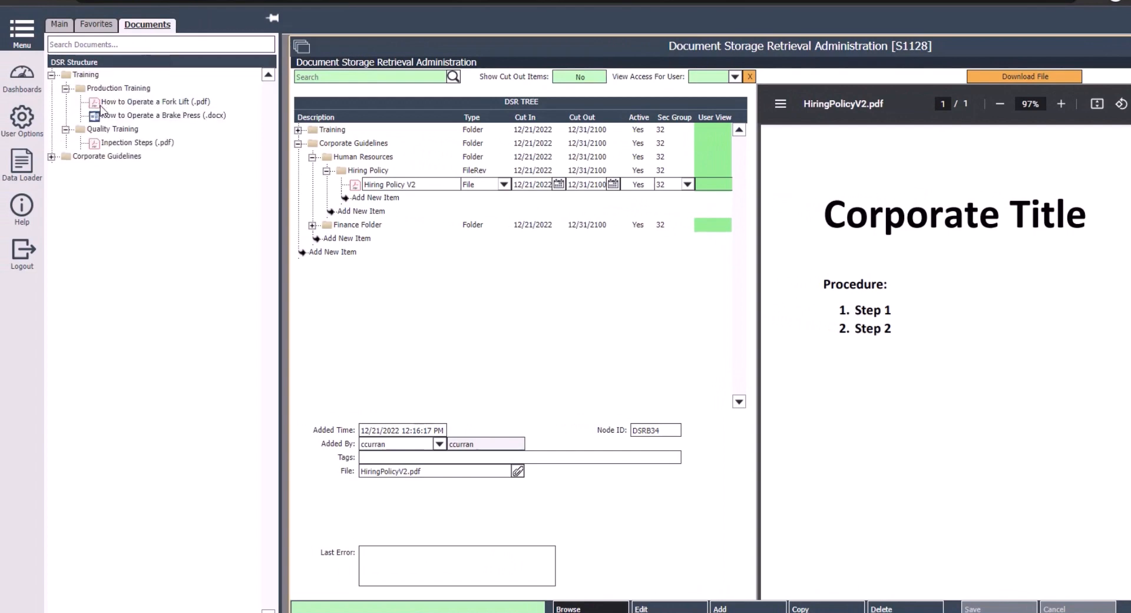
left_click(51, 75)
left_click(52, 88)
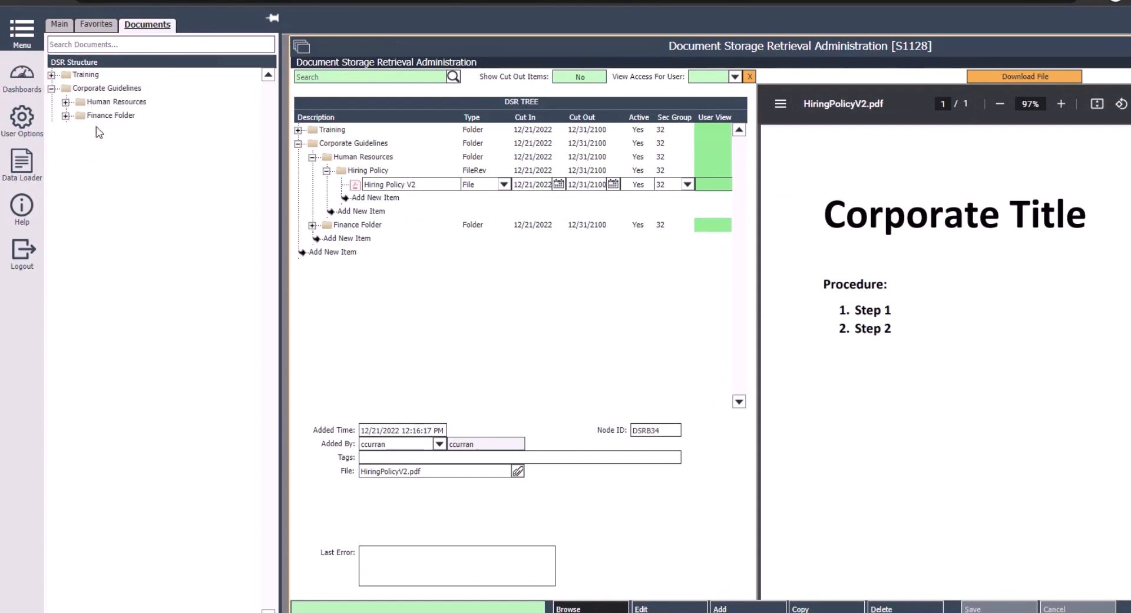
left_click(65, 101)
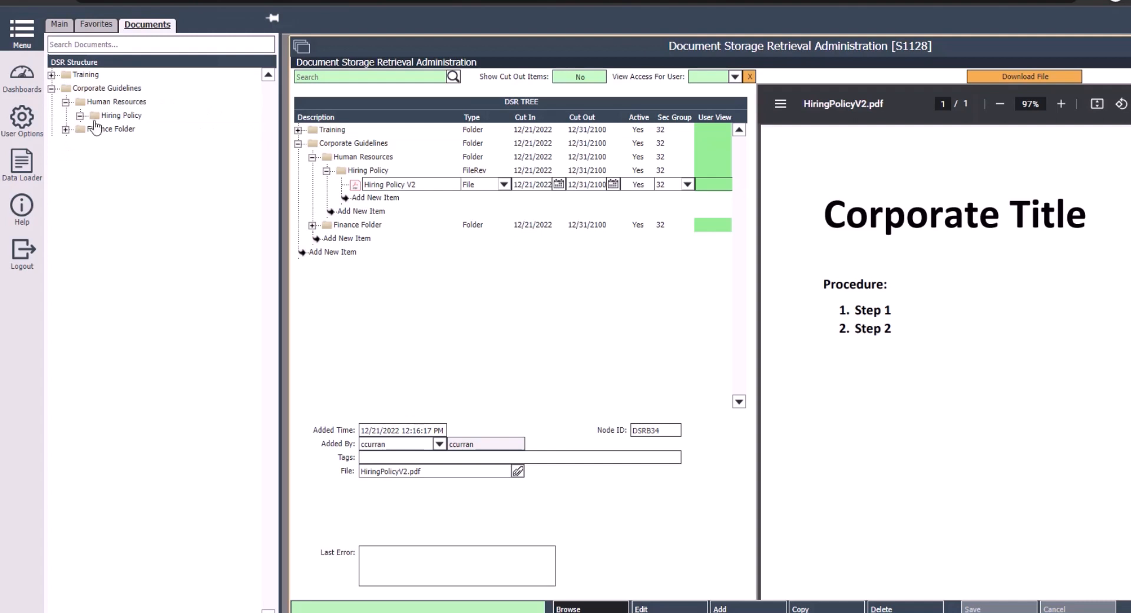
left_click(80, 115)
left_click(146, 130)
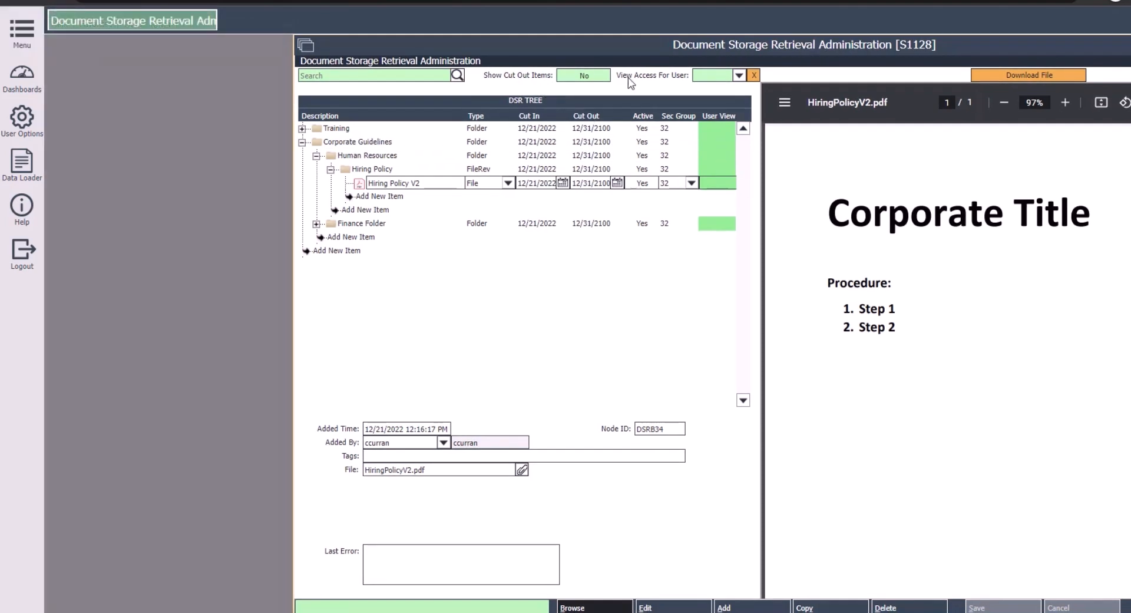
Show cut-out items to examine Hiring Policy V1, and collapse Corporate Guidelines with cut-out items hidden again.
left_click(598, 78)
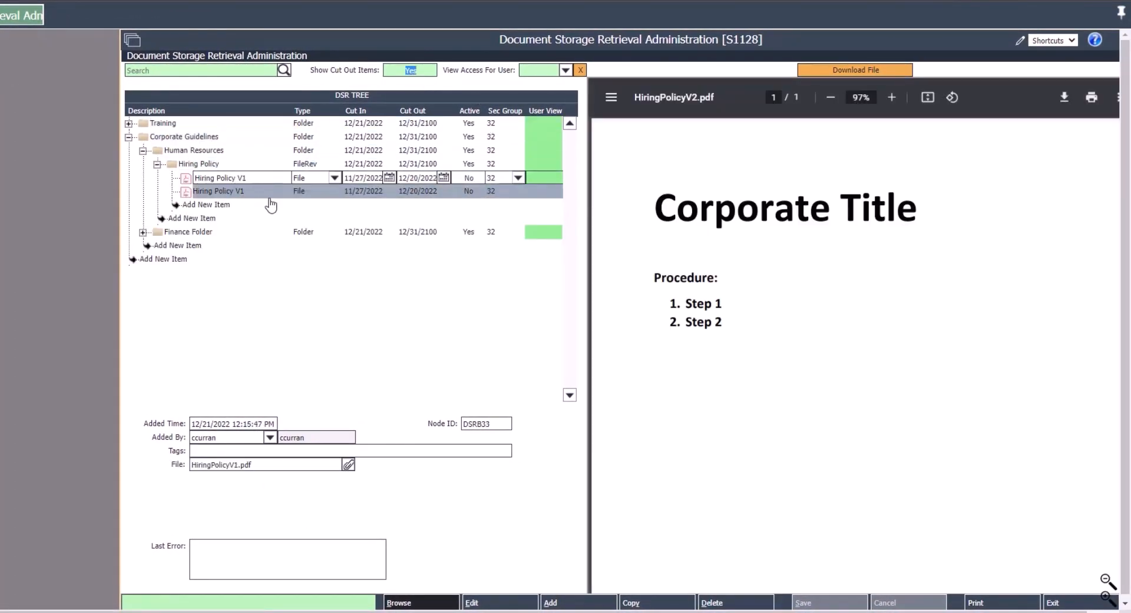
left_click(268, 194)
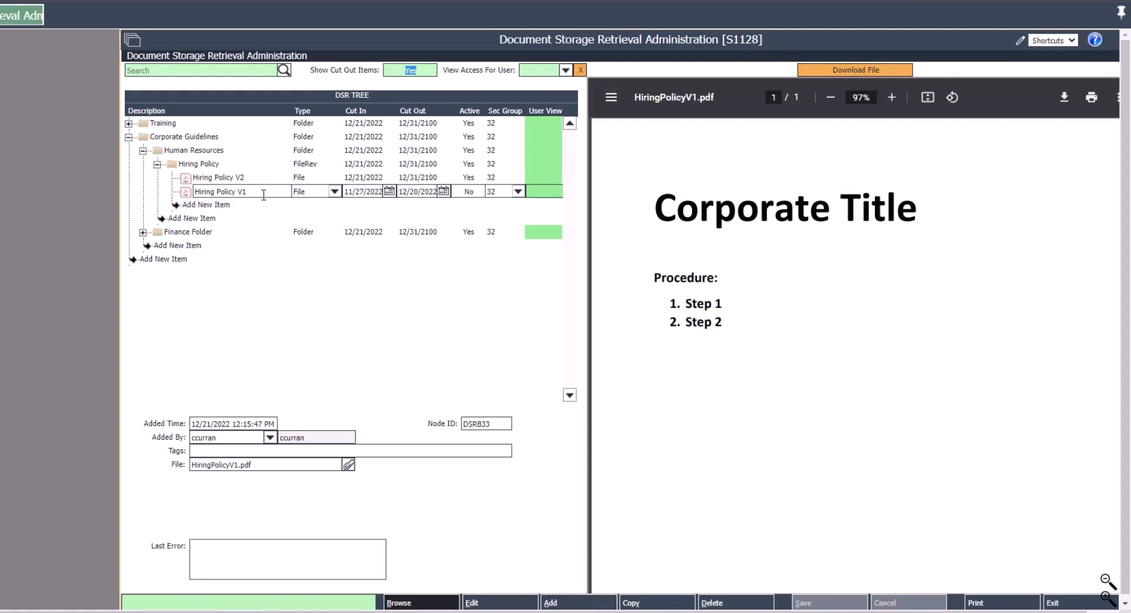
left_click(128, 137)
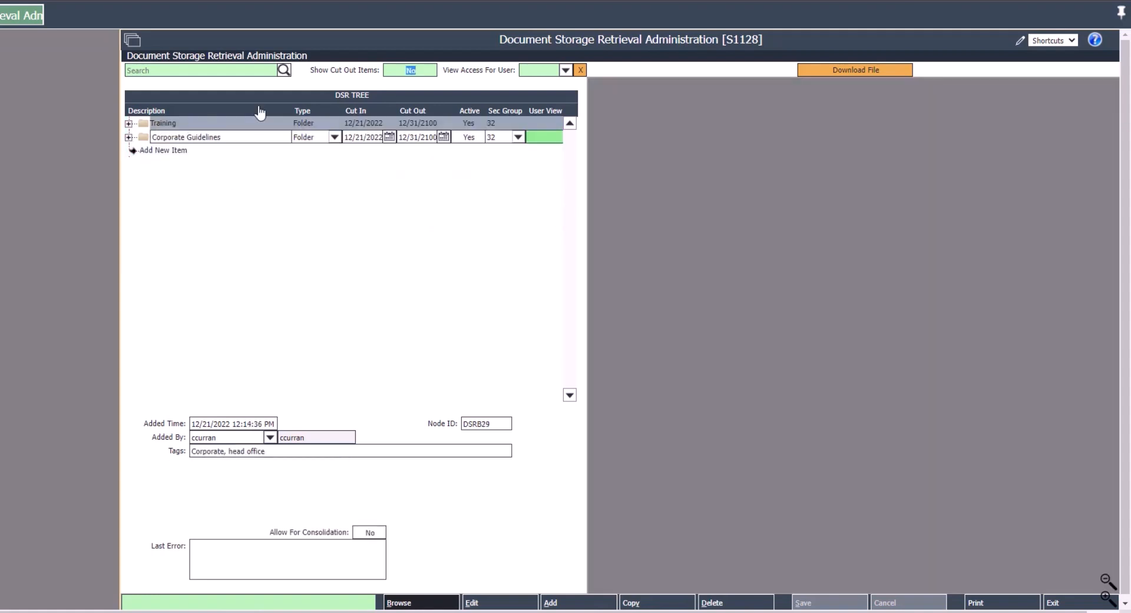
Preview the tree access of the first user matching "ac" and expand Training to examine the subfolder permissions.
left_click(411, 70)
left_click(539, 70)
type("ac")
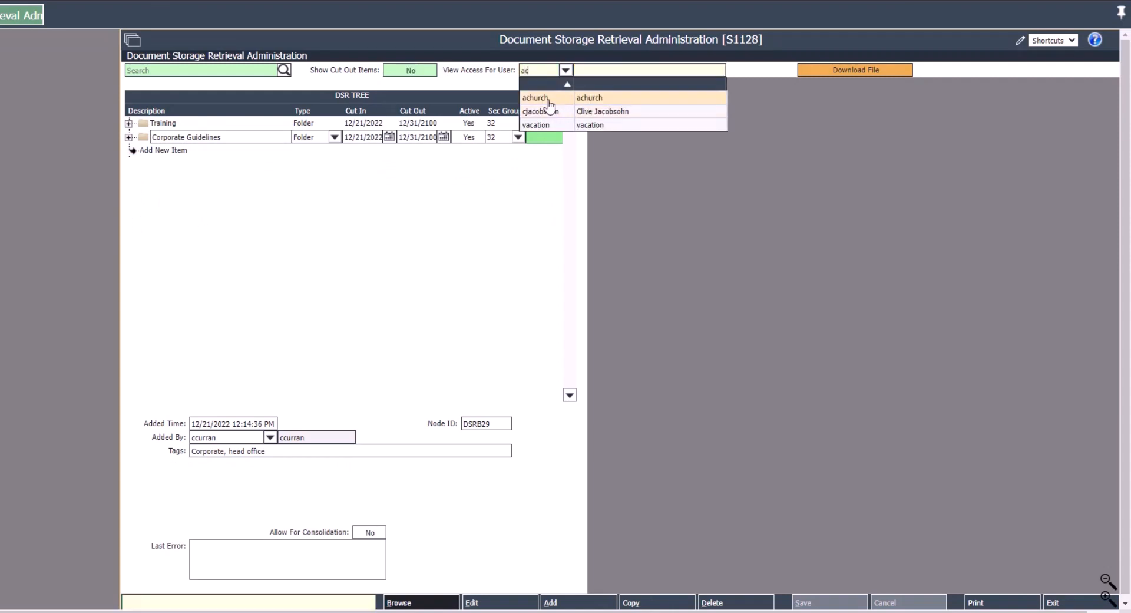
left_click(545, 97)
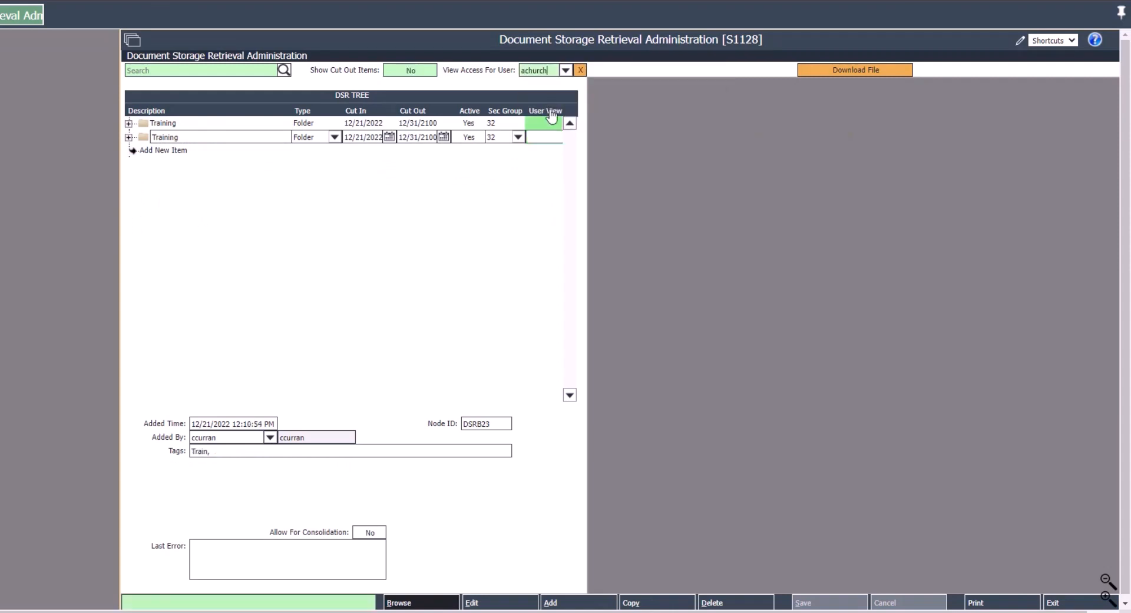
left_click(128, 125)
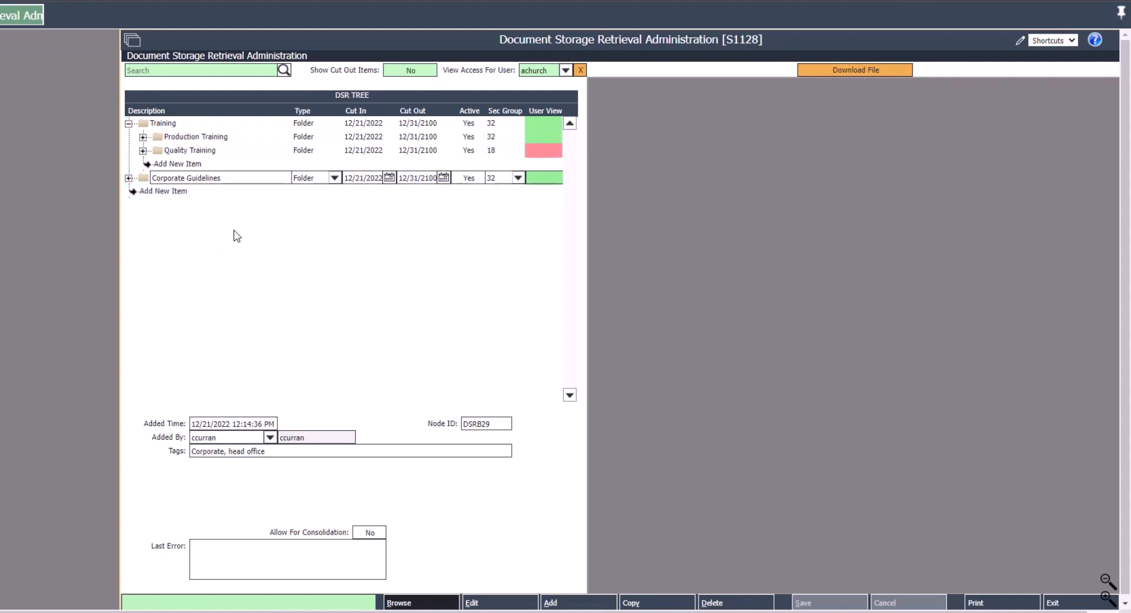
Add a top-level item of type Folder named "Report Histories" to the document tree and save it.
left_click(163, 191)
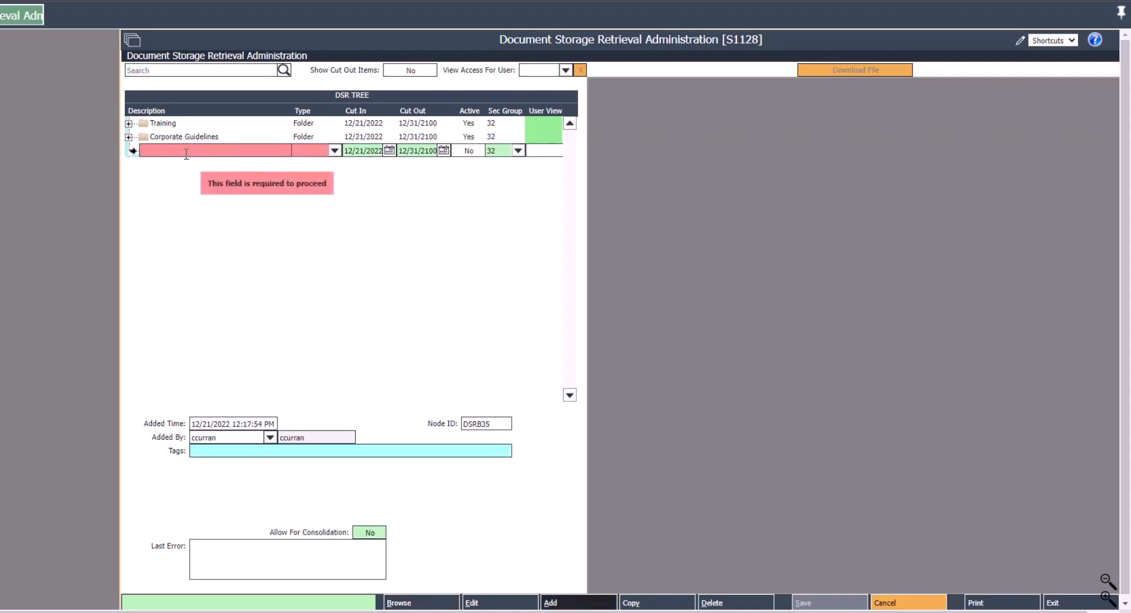
type("Report Histor")
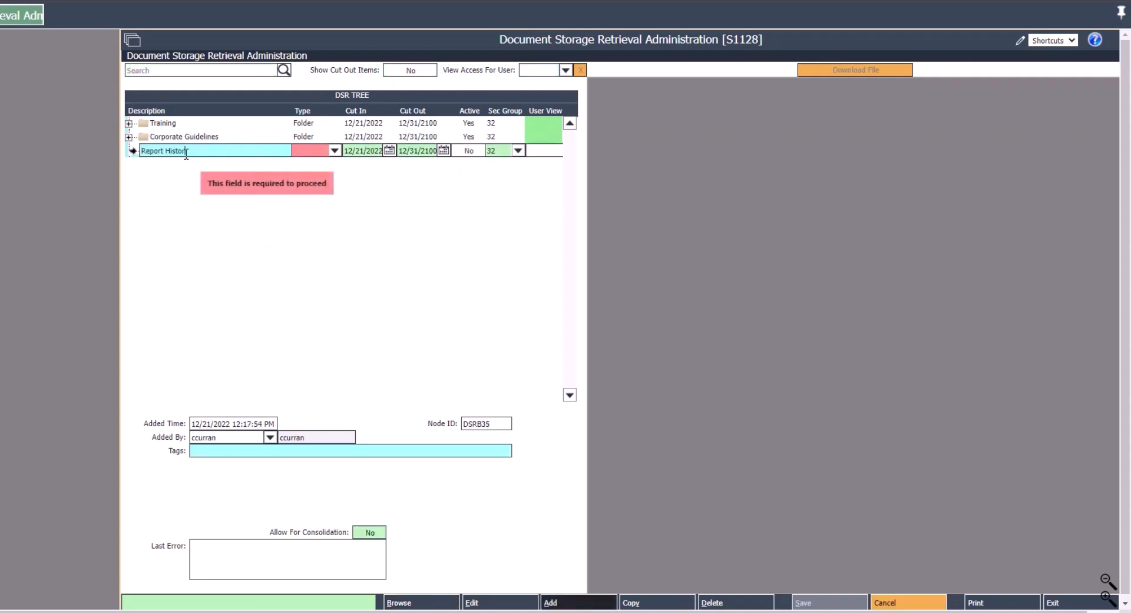
type("ies")
left_click(311, 150)
left_click(313, 220)
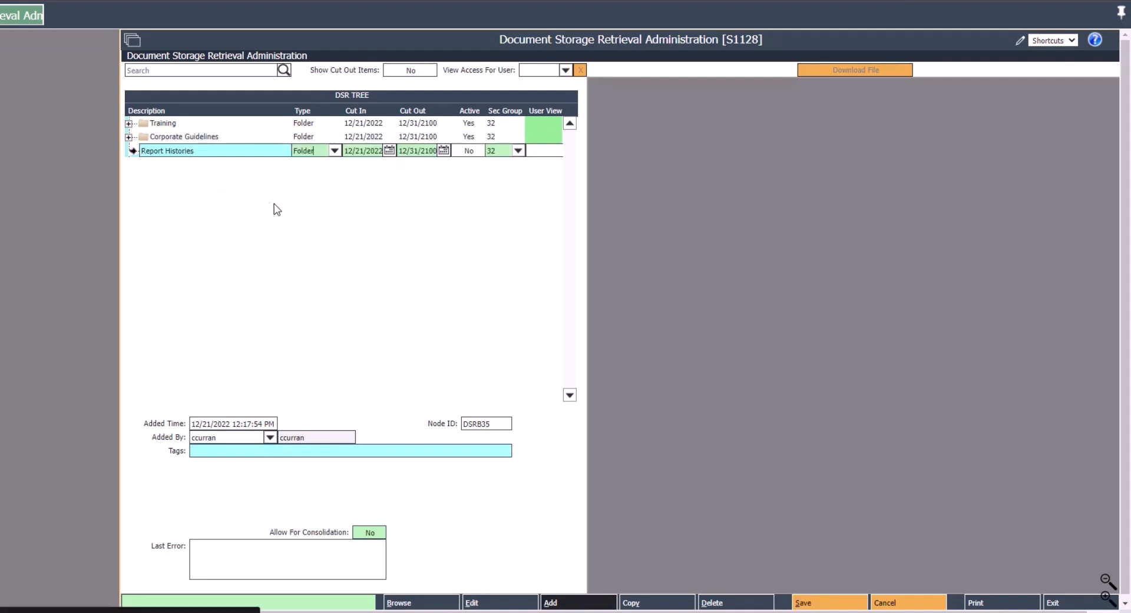
key("alt+s")
Start a new item named "Customer Lates" of type ReportHist under Report Histories.
left_click(190, 164)
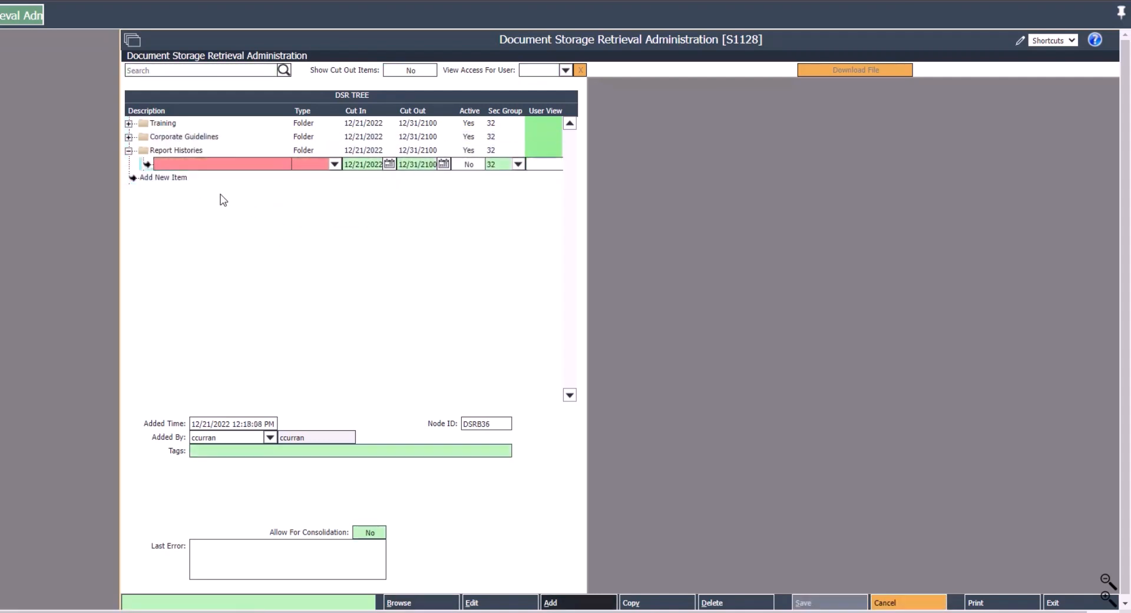
left_click(208, 169)
type("Customer Lates")
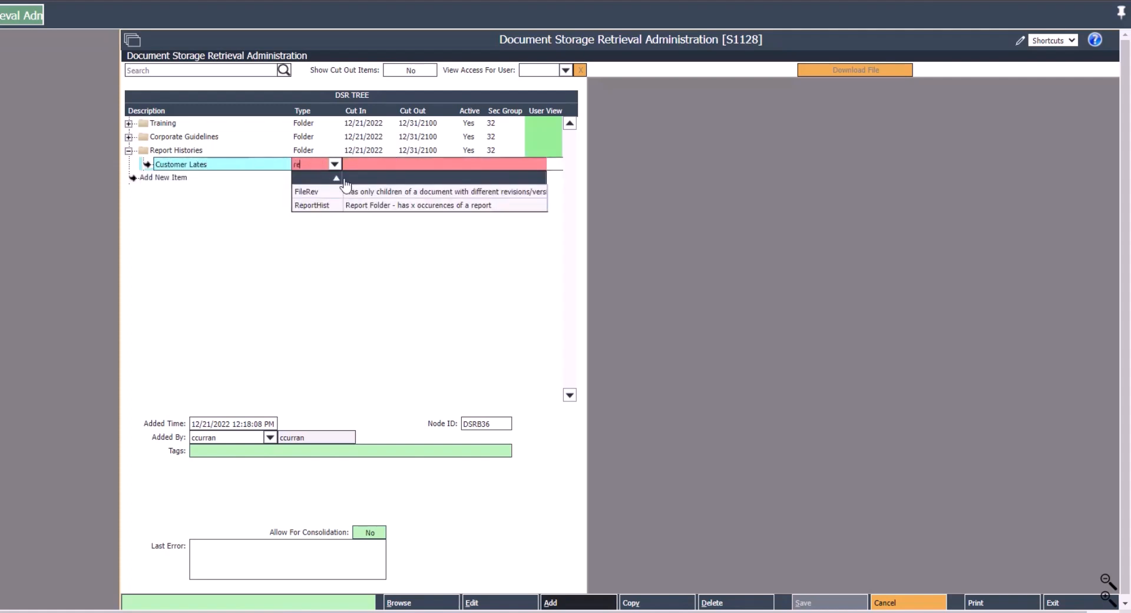
left_click(342, 215)
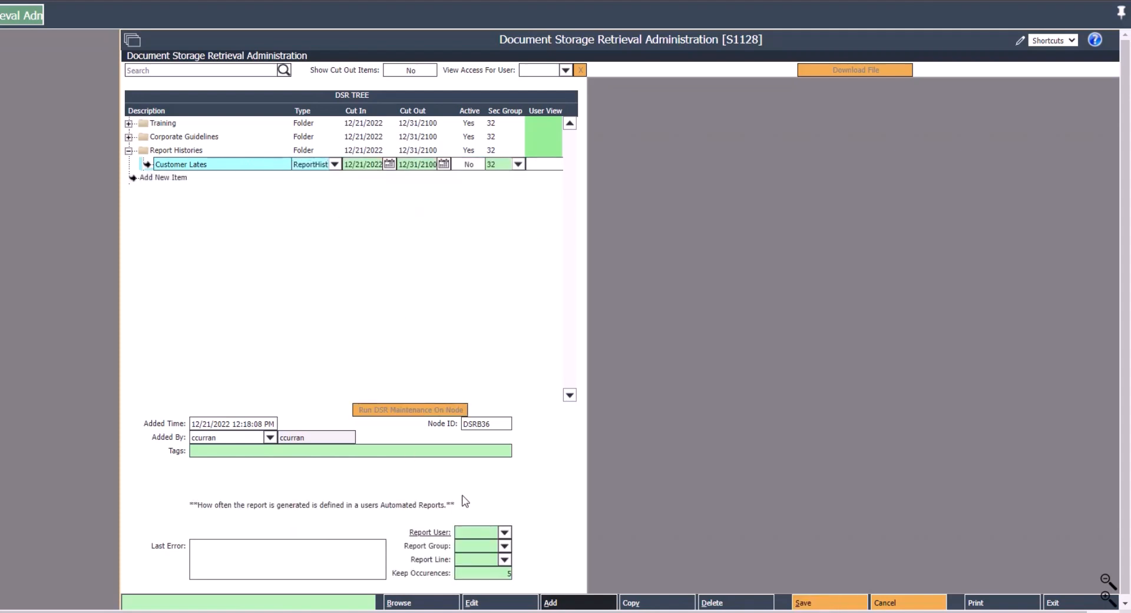
Open the automated reports setup and examine the DSR Reports group's frequency and its report lines.
left_click_drag(462, 495, 427, 449)
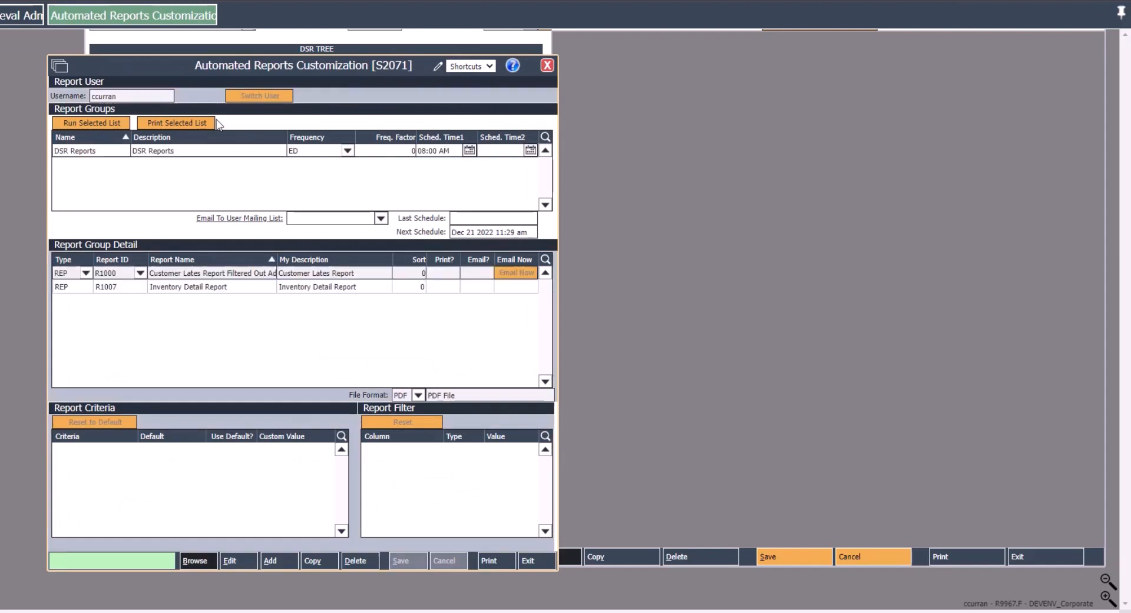
left_click_drag(183, 68, 437, 75)
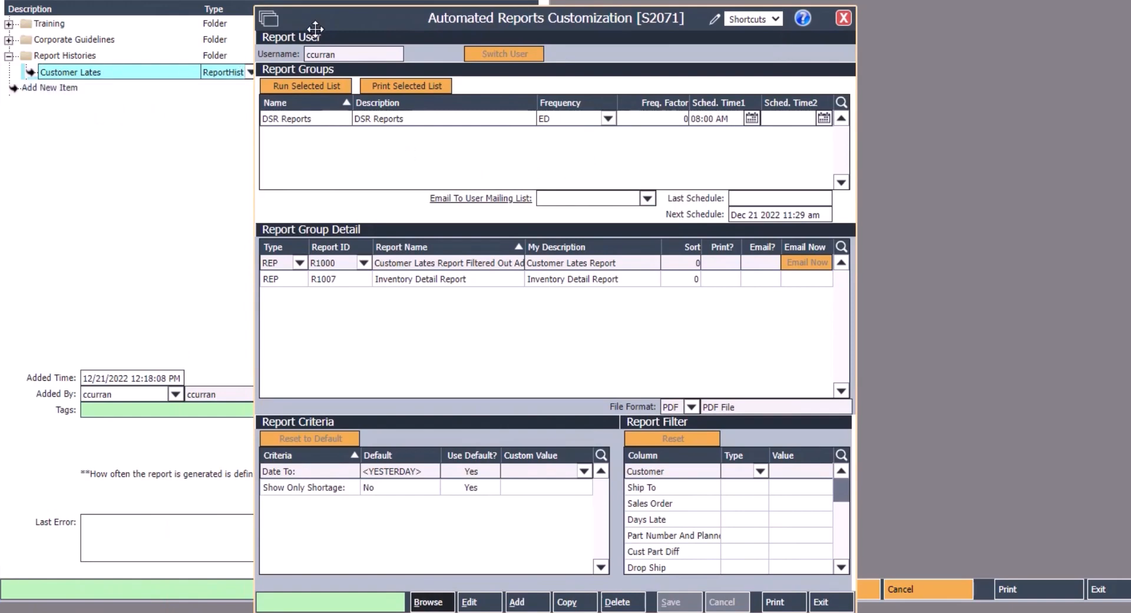
left_click_drag(315, 29, 291, 29)
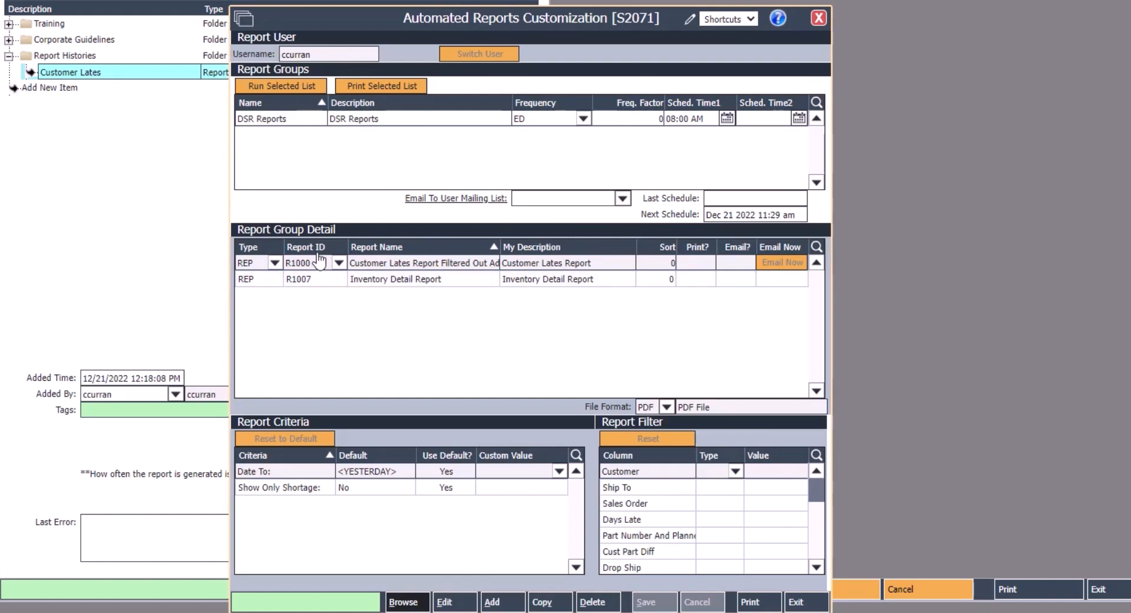
left_click(585, 121)
left_click(580, 123)
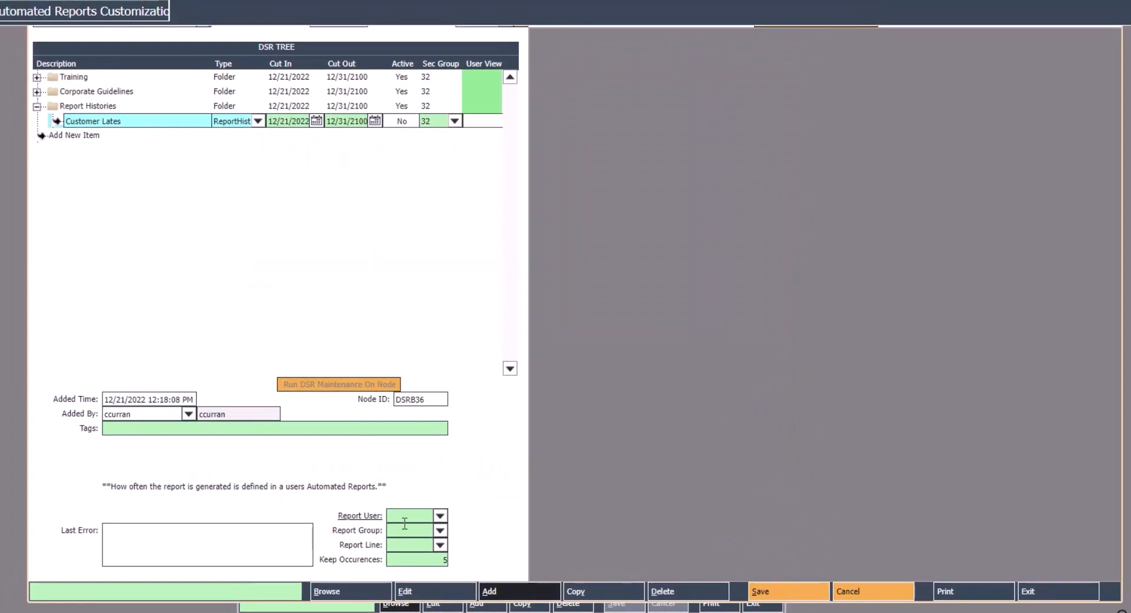
Assign Customer Lates the report user, the DSR Reports group and report line 10007 (Customer Lates Report), keep 30 occurrences, and save.
left_click(419, 515)
type("cc")
left_click(421, 546)
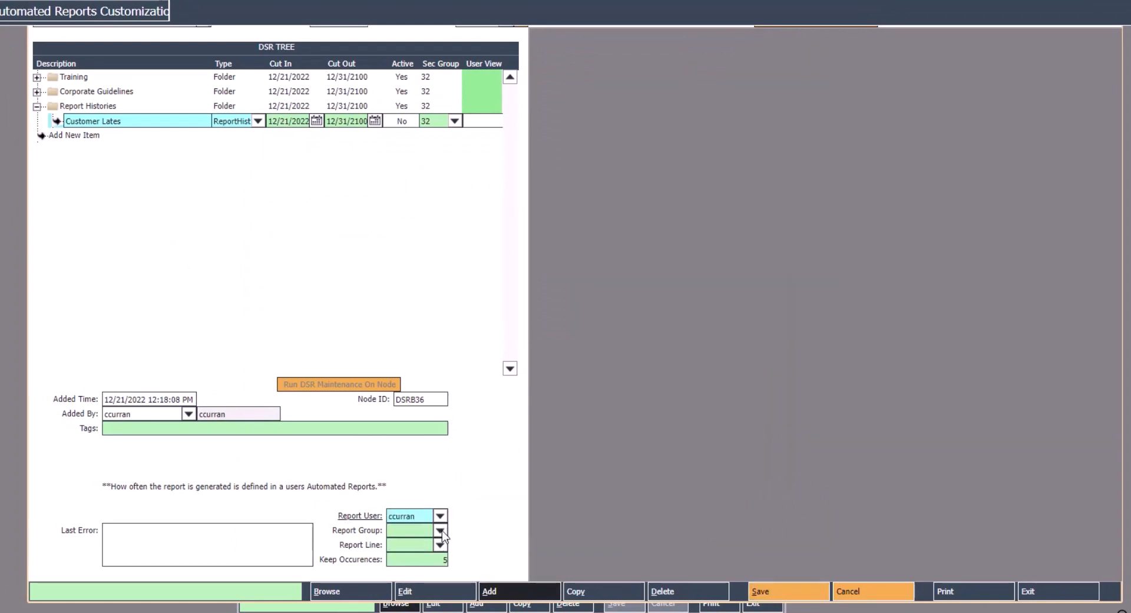
left_click(441, 530)
left_click(439, 558)
left_click(440, 545)
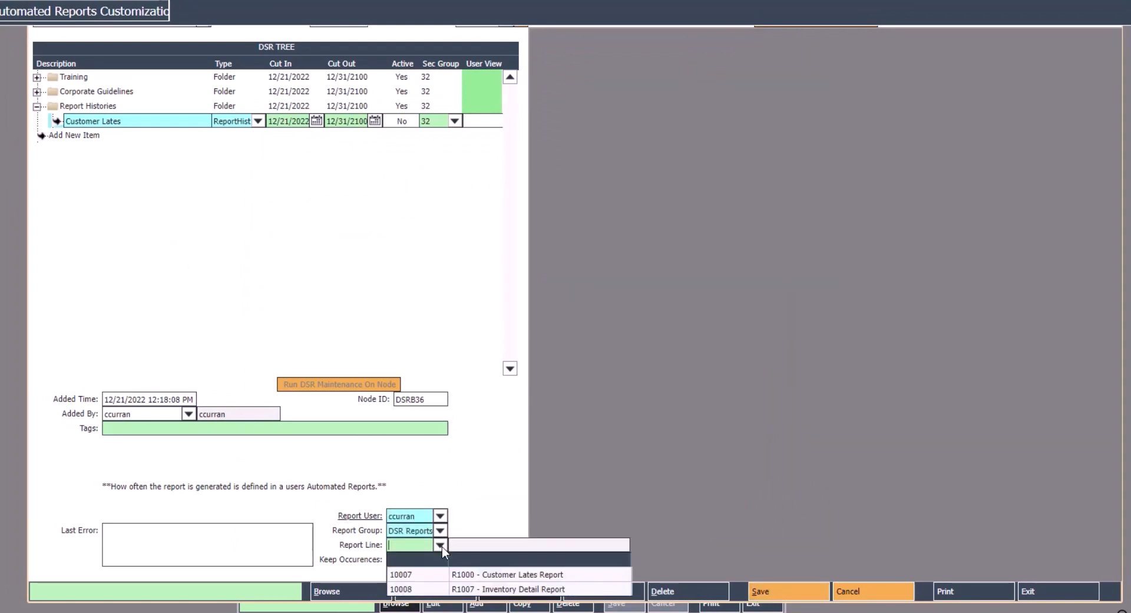
left_click(505, 579)
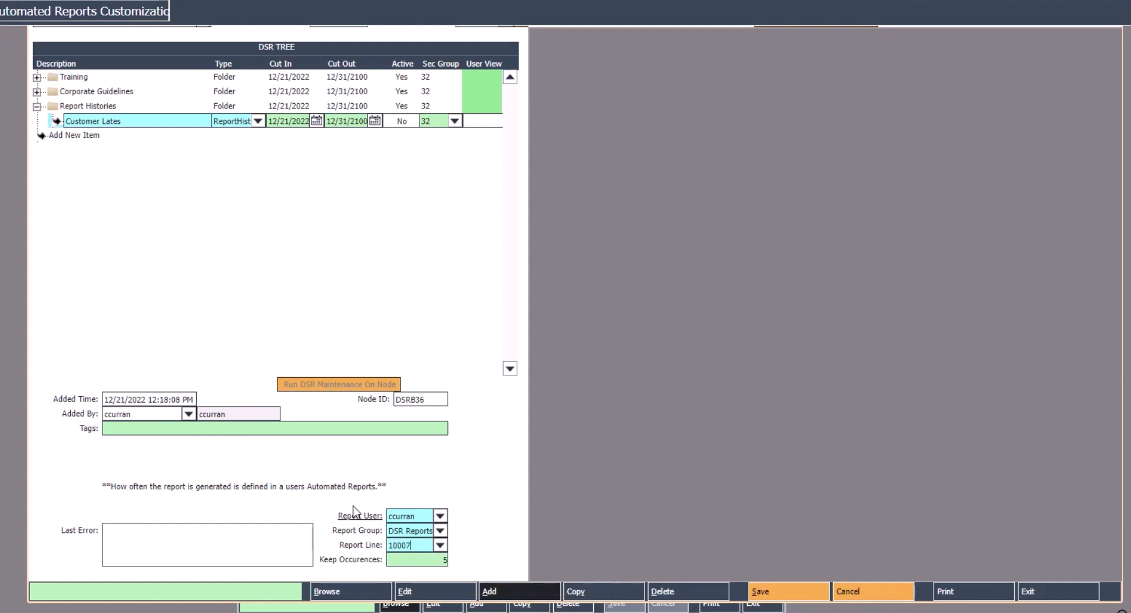
left_click(412, 491)
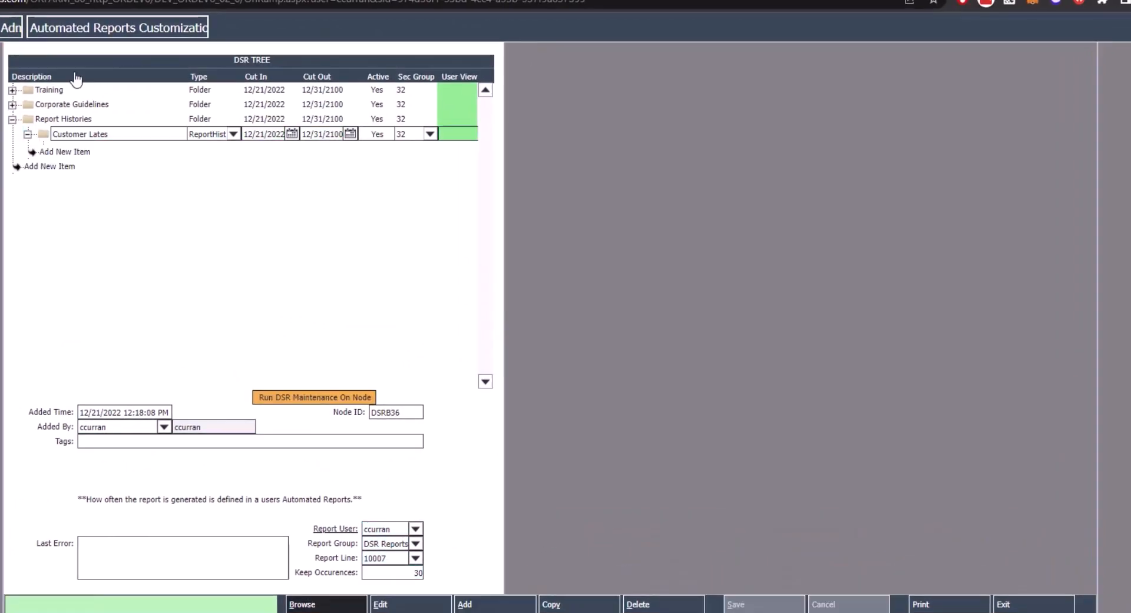
Refresh the document tree and view the generated R1000 report files under Customer Lates.
left_click(75, 75)
left_click(121, 84)
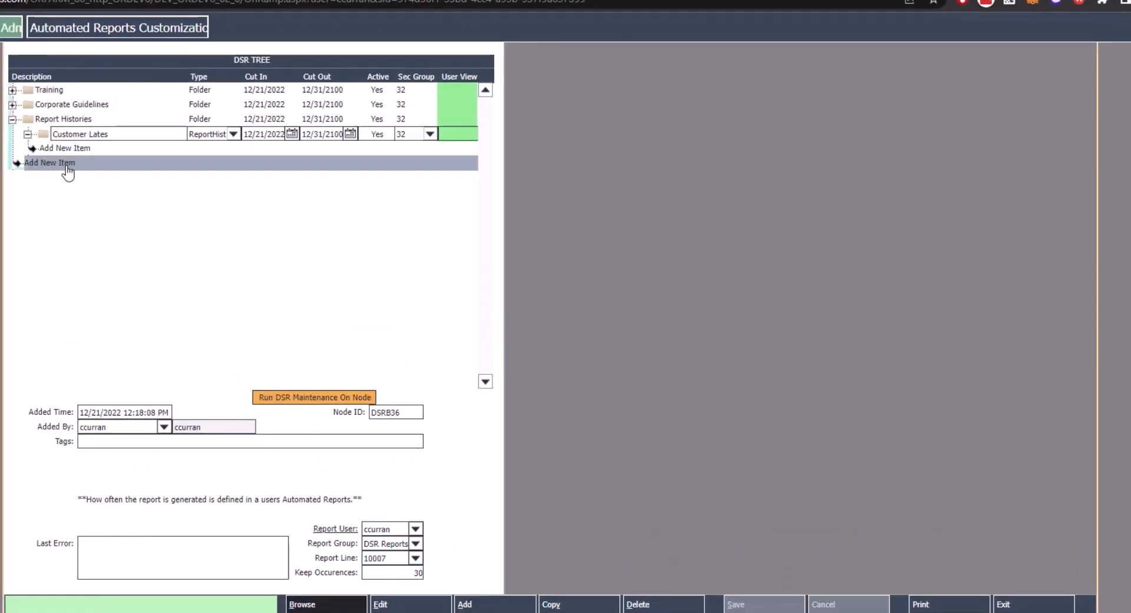
left_click(29, 135)
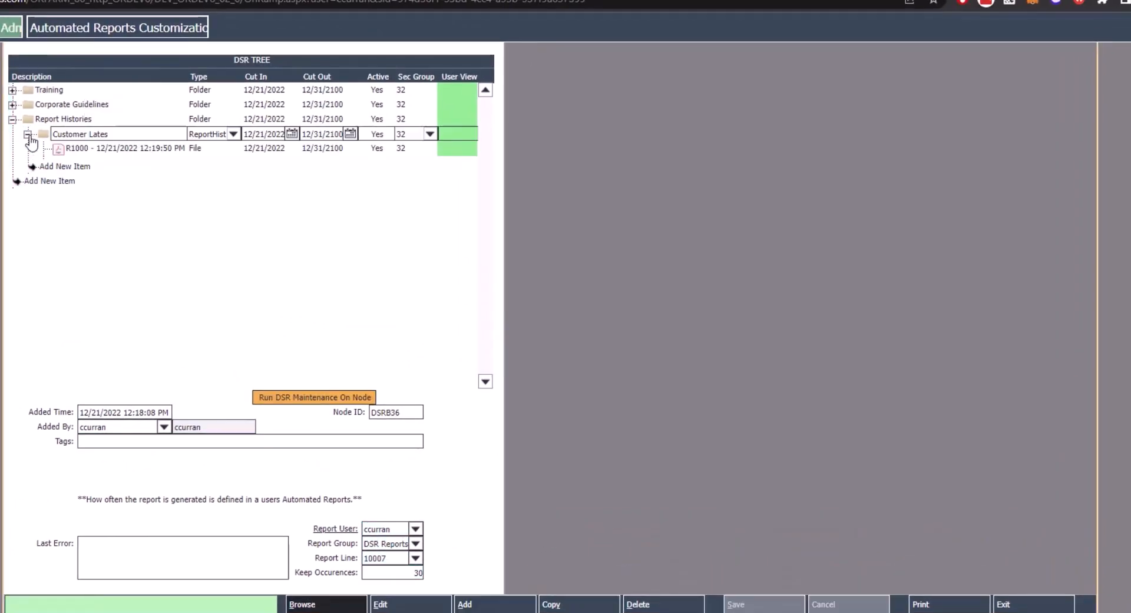
left_click(76, 148)
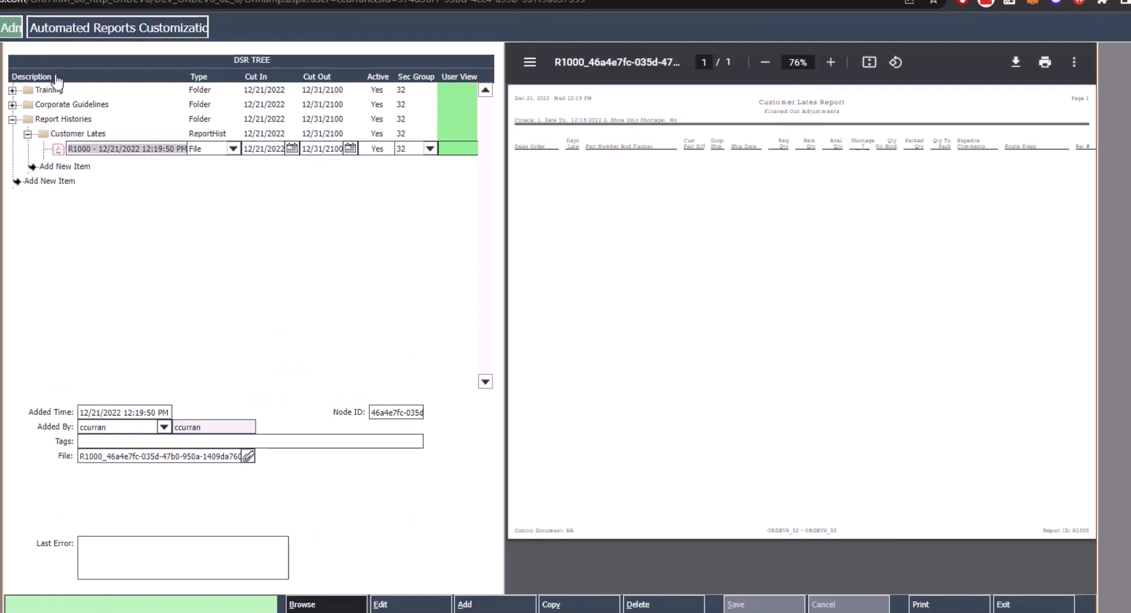
right_click(59, 80)
left_click(97, 81)
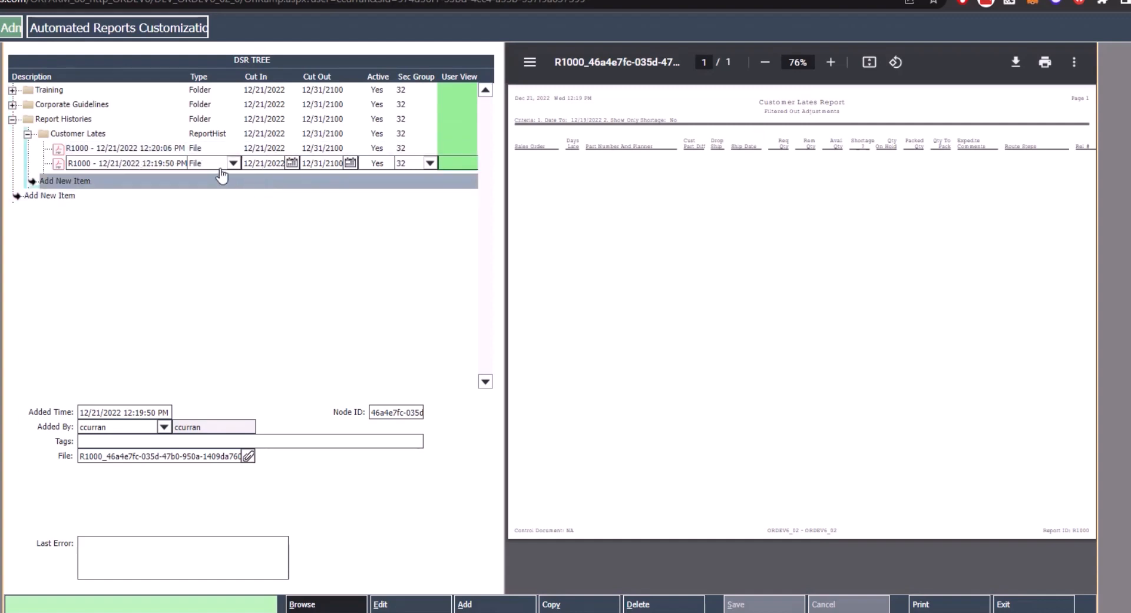
left_click(176, 148)
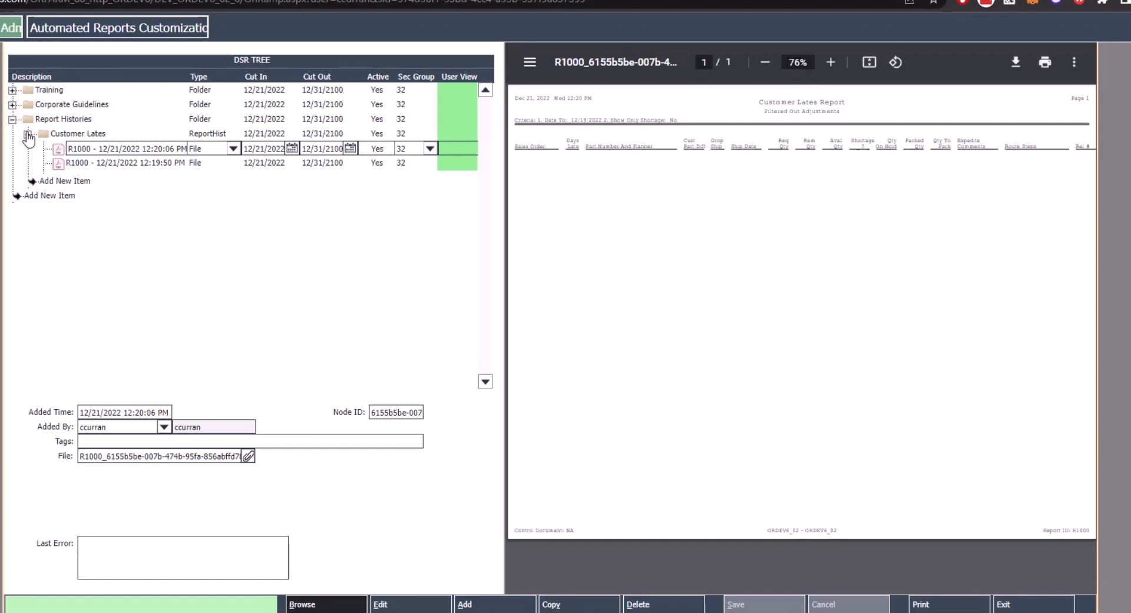
Collapse Customer Lates and start a new item named "Inventory Detail" of type ReportHist under Report Histories.
left_click(27, 134)
left_click(65, 148)
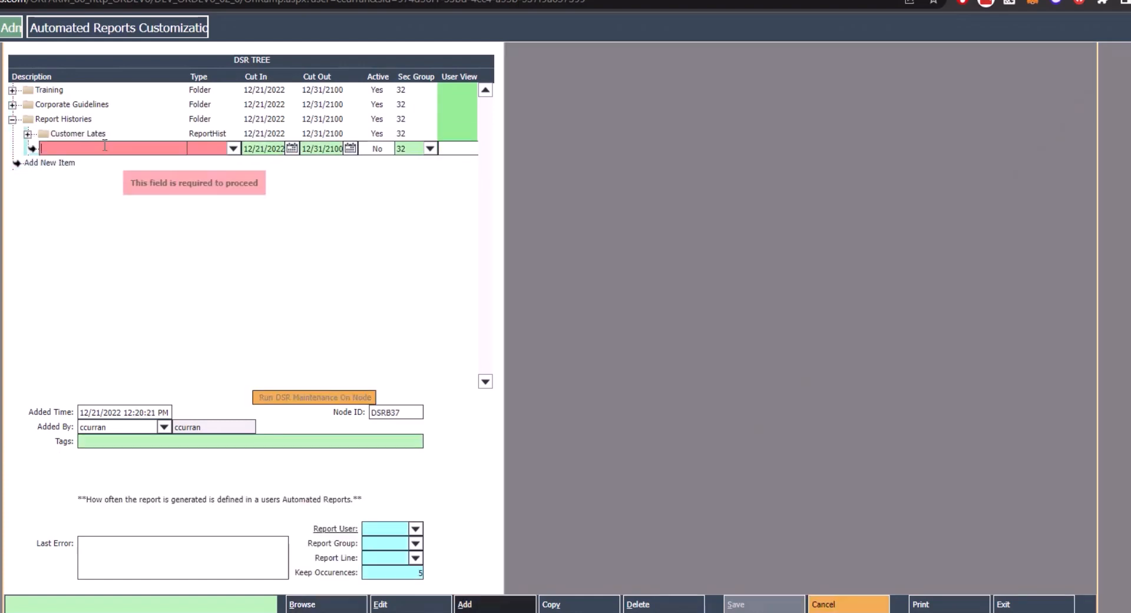
left_click(105, 145)
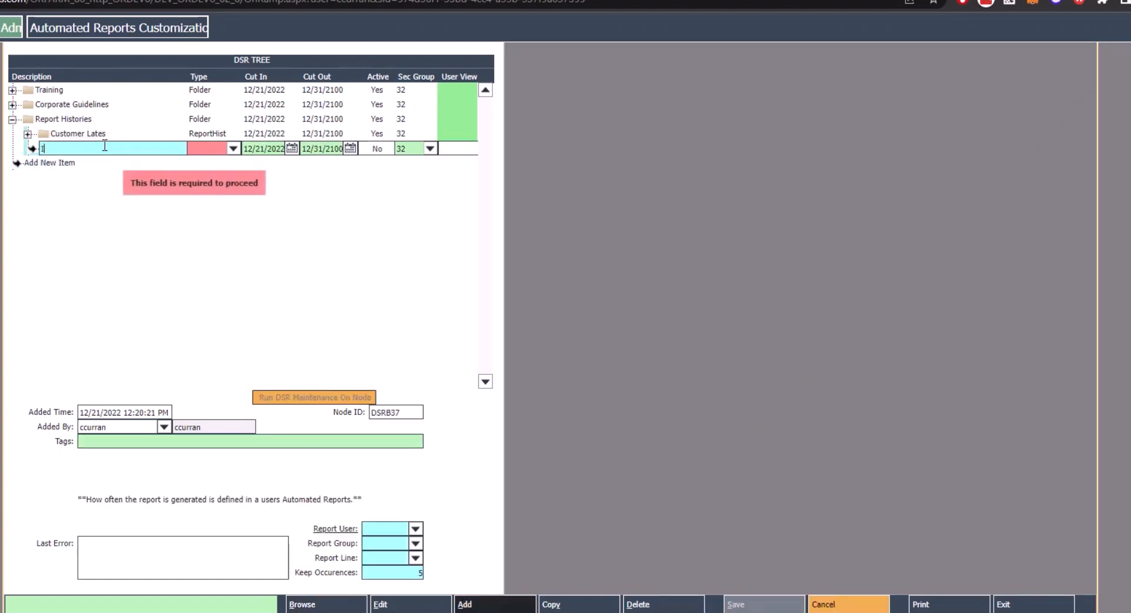
type("Inv")
type("entor")
type("re")
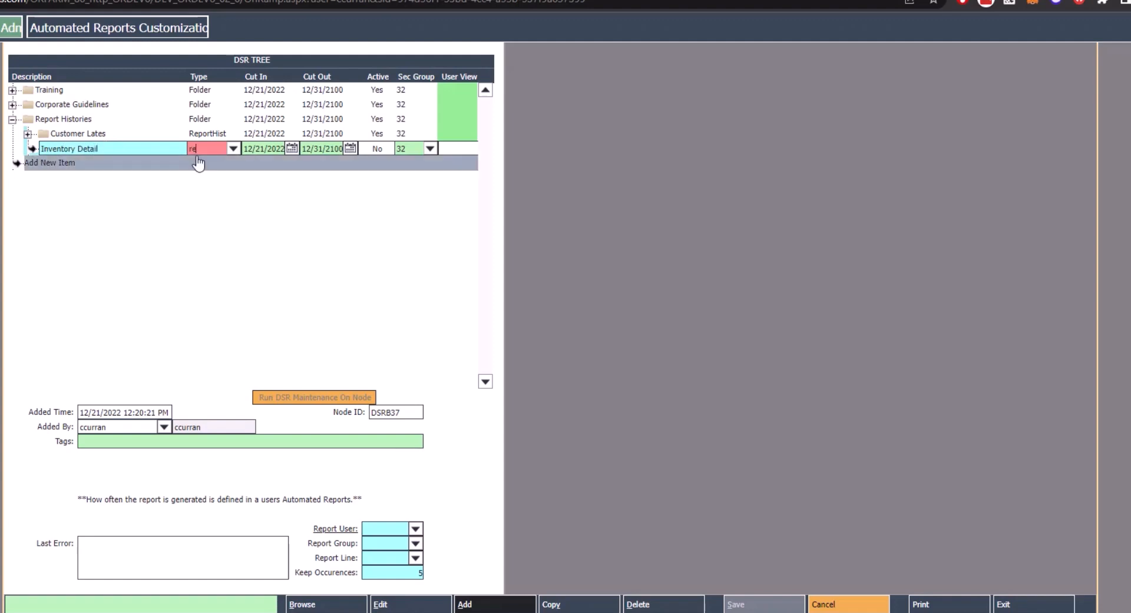
left_click(199, 192)
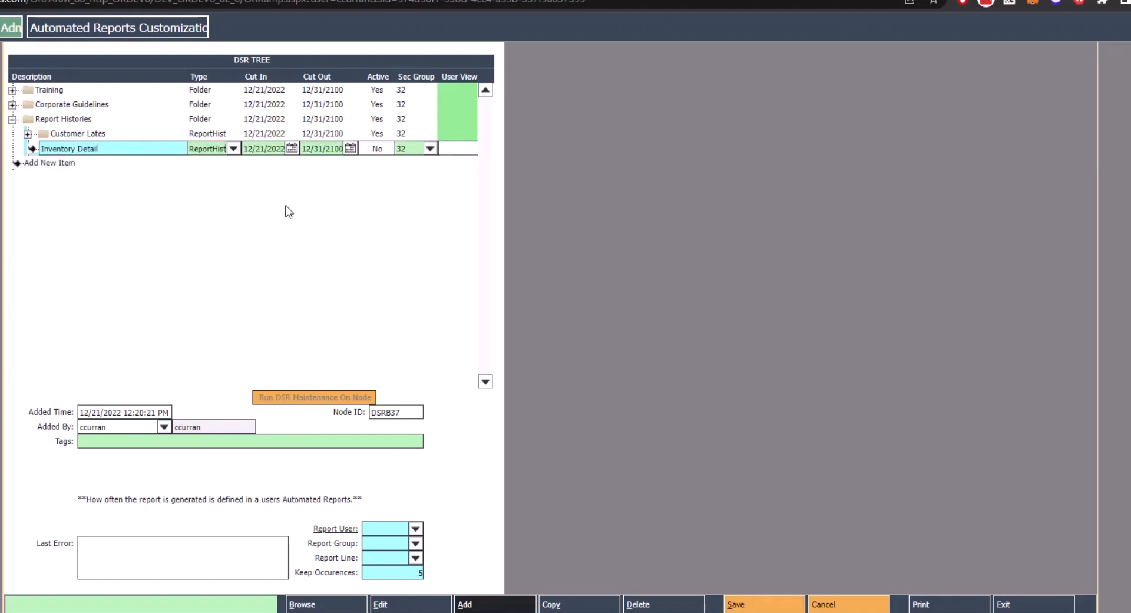
Set the report user for Inventory Detail and check the R1007 Inventory Detail Report line in the automated reports setup.
left_click(409, 529)
type("cc")
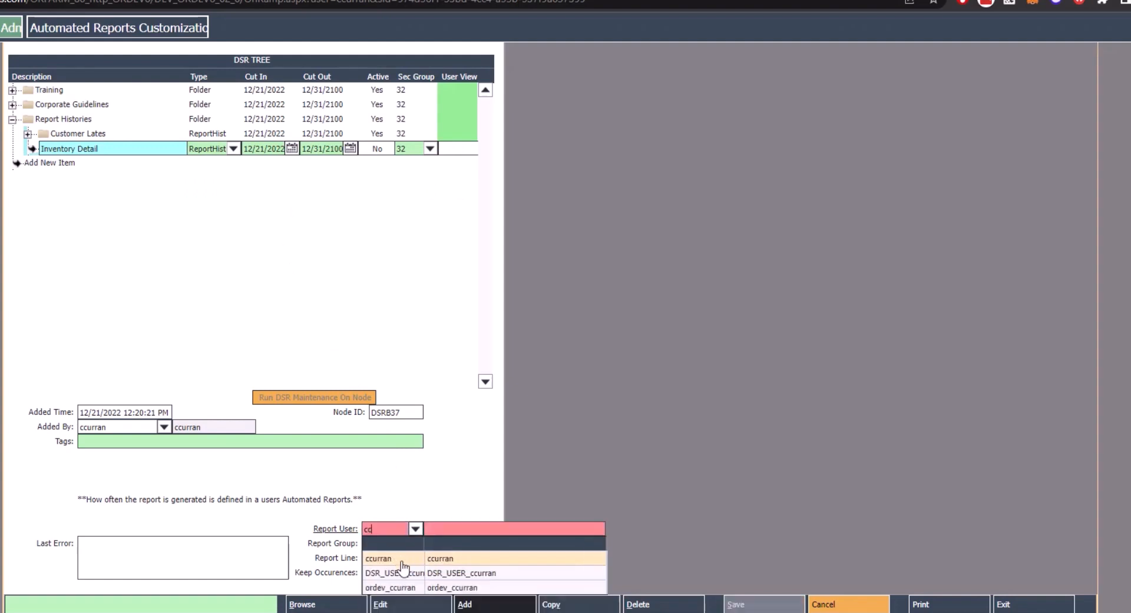
left_click(400, 558)
left_click(142, 31)
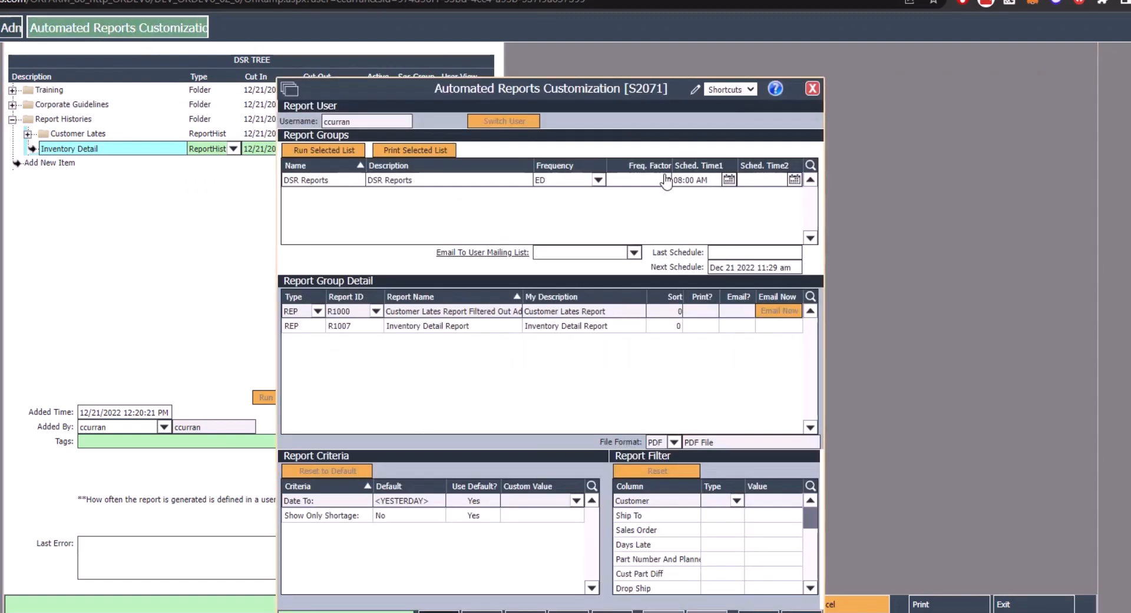
left_click(440, 326)
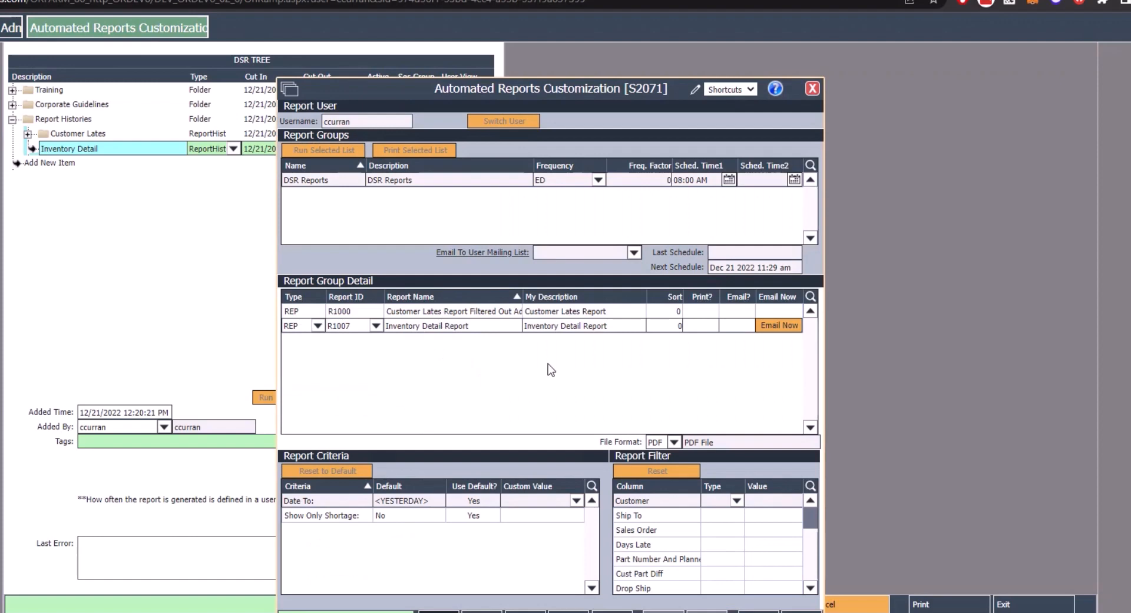
left_click(222, 332)
Assign Inventory Detail the DSR Reports group and report line 10008 (Inventory Detail Report), set keep occurrences to 1, and save.
left_click(416, 544)
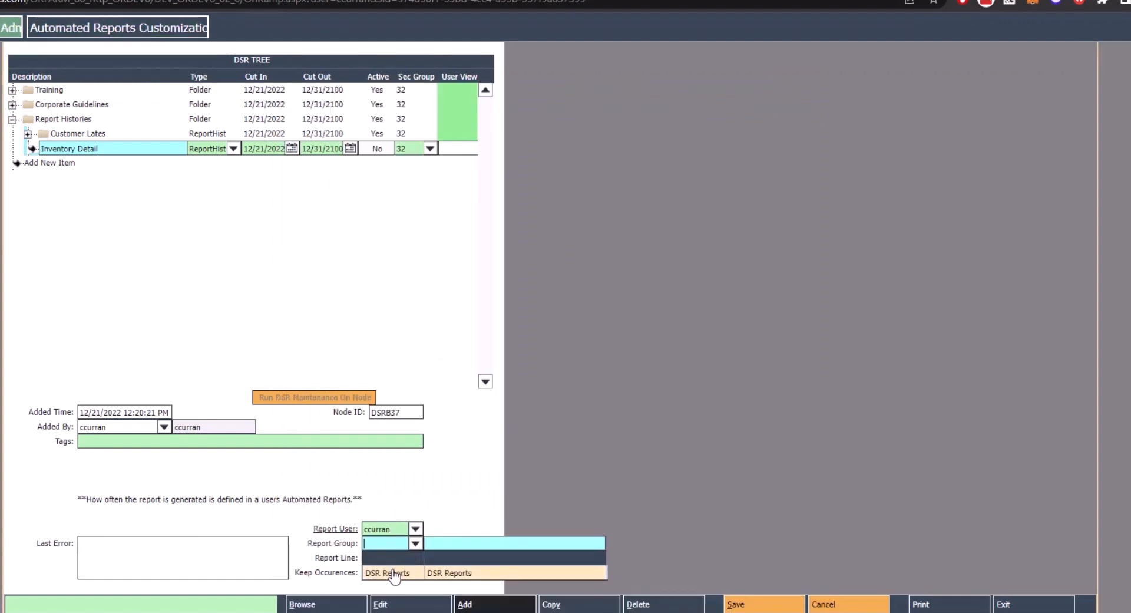
left_click(394, 574)
left_click(416, 557)
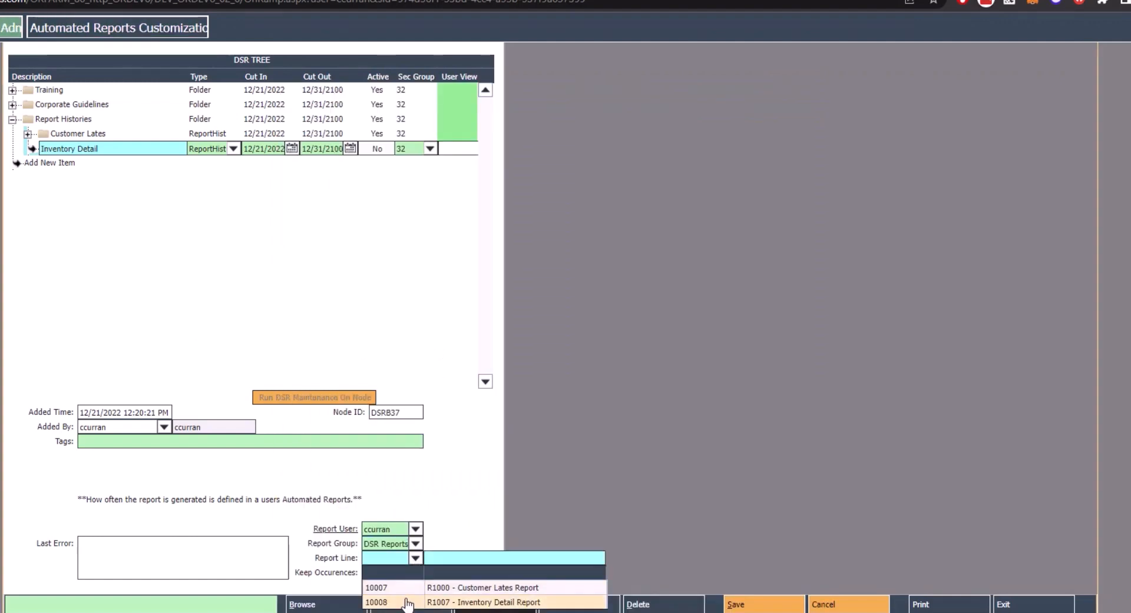
left_click(412, 601)
double_click(417, 572)
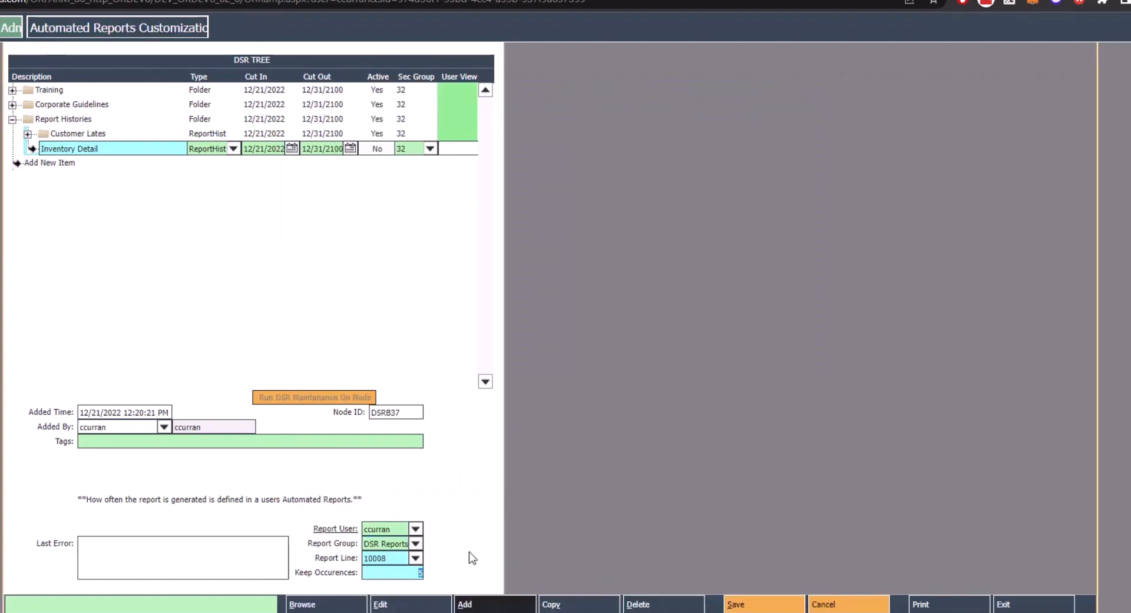
type("1")
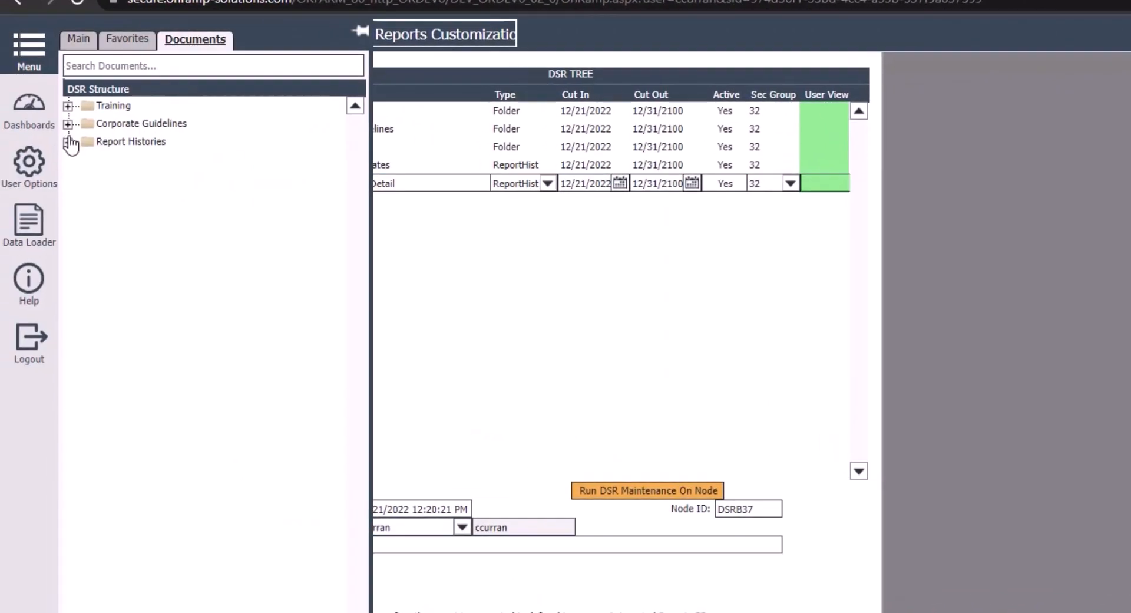
In the end-user document list, expand Report Histories with its Inventory Detail and Customer Lates folders to examine the generated reports.
left_click(69, 142)
left_click(87, 178)
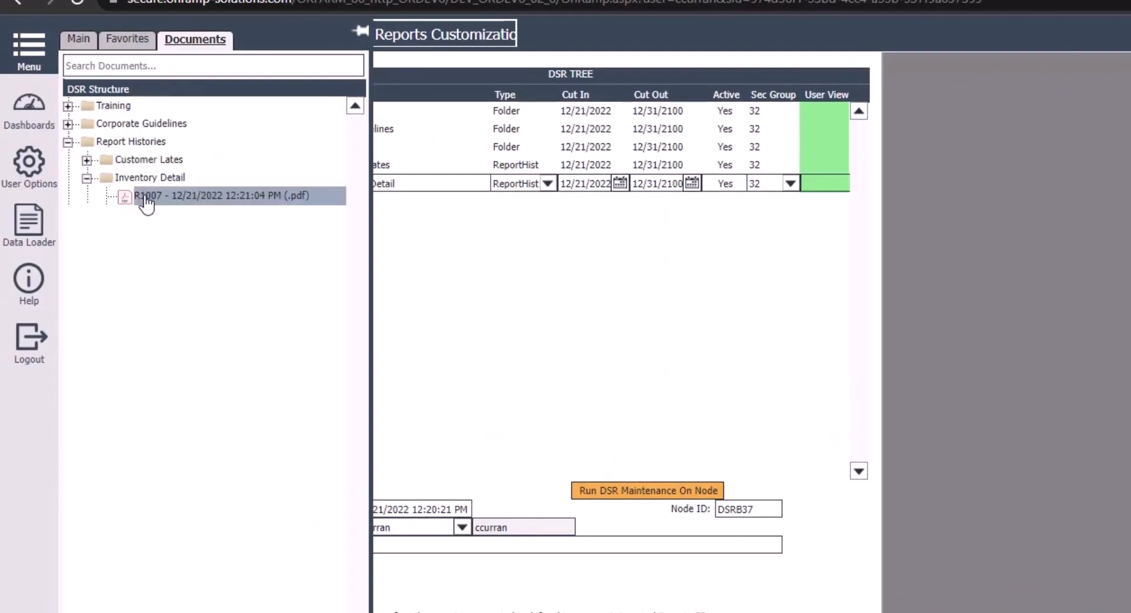
left_click(86, 161)
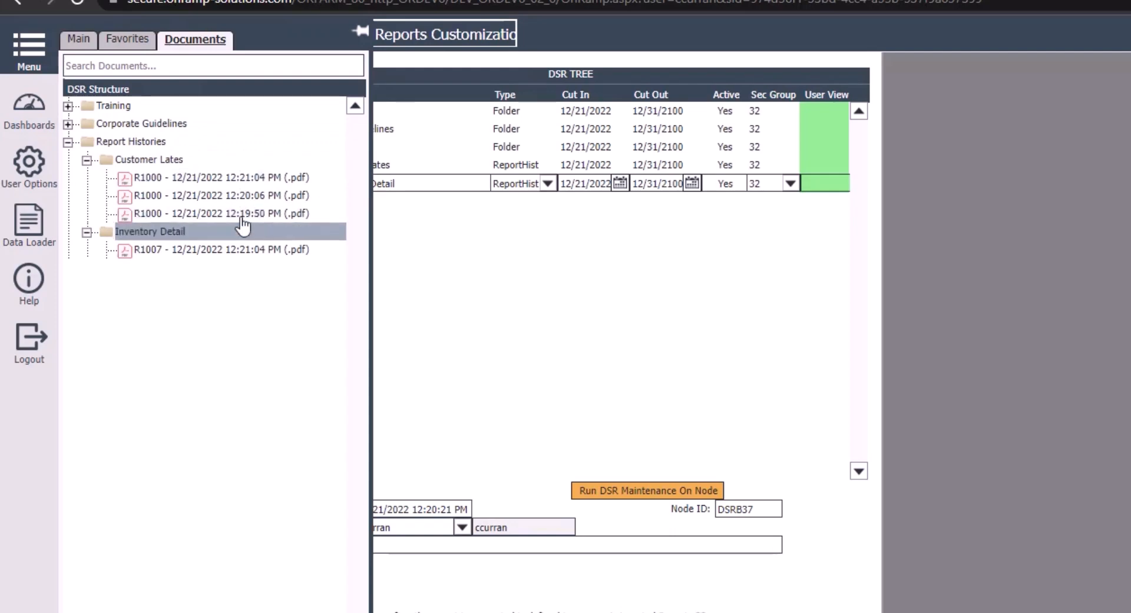
Collapse Report Histories in the document list and the DSR tree, and start a new top-level item named "User Folders".
left_click(68, 142)
left_click(275, 148)
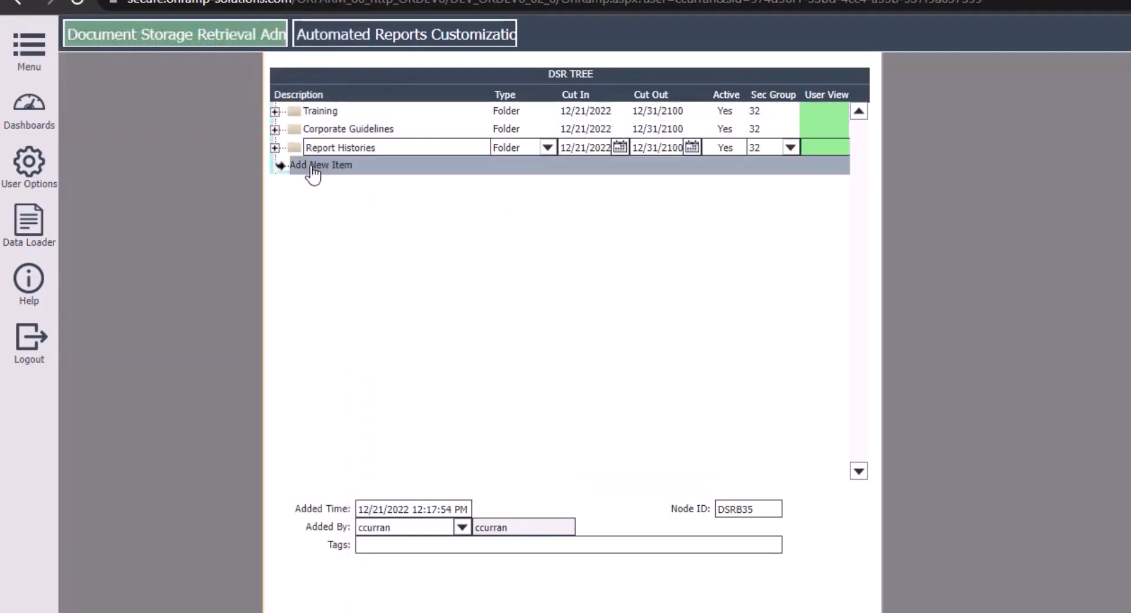
left_click(318, 168)
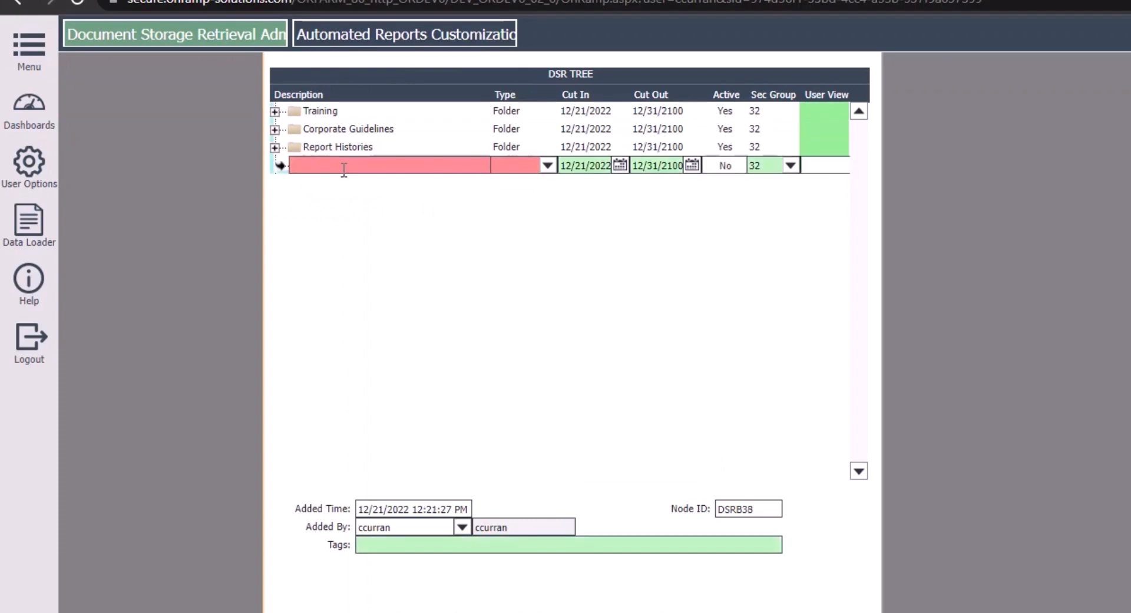
type("User Folders")
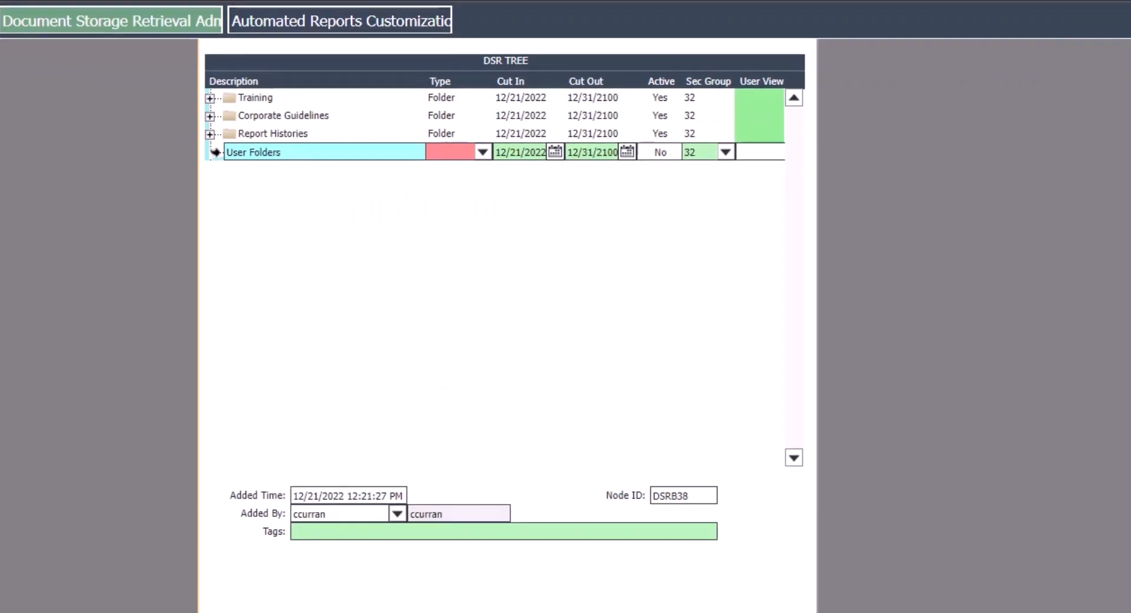
In File Explorer, copy the network path \\ordev6\OnRamp\DSRFileSystem\UserFolders.
left_click(471, 610)
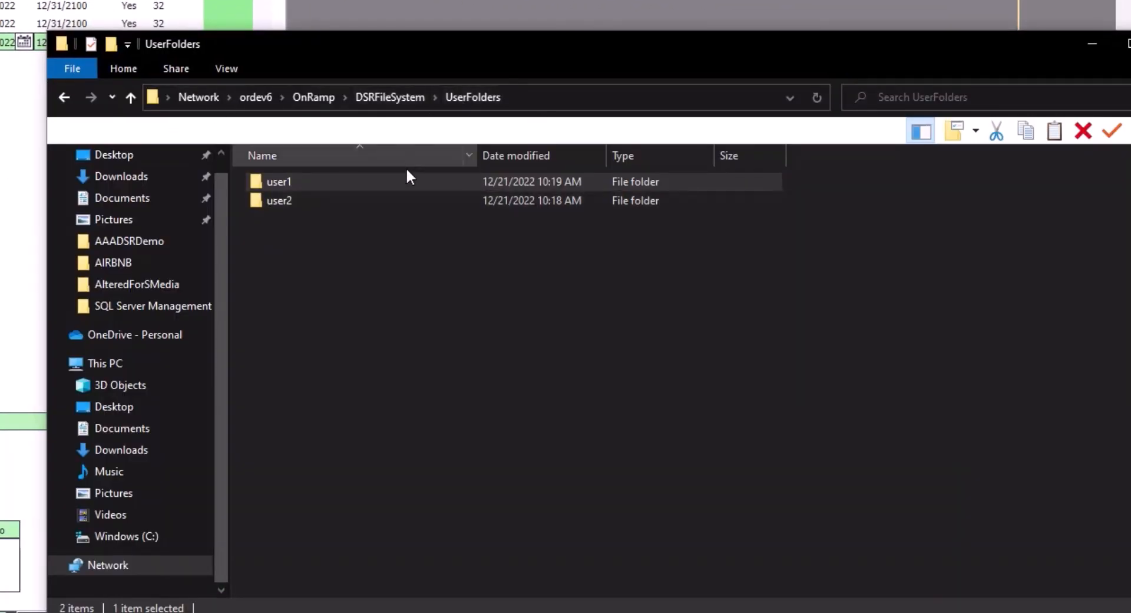
left_click(559, 98)
key("ctrl+c")
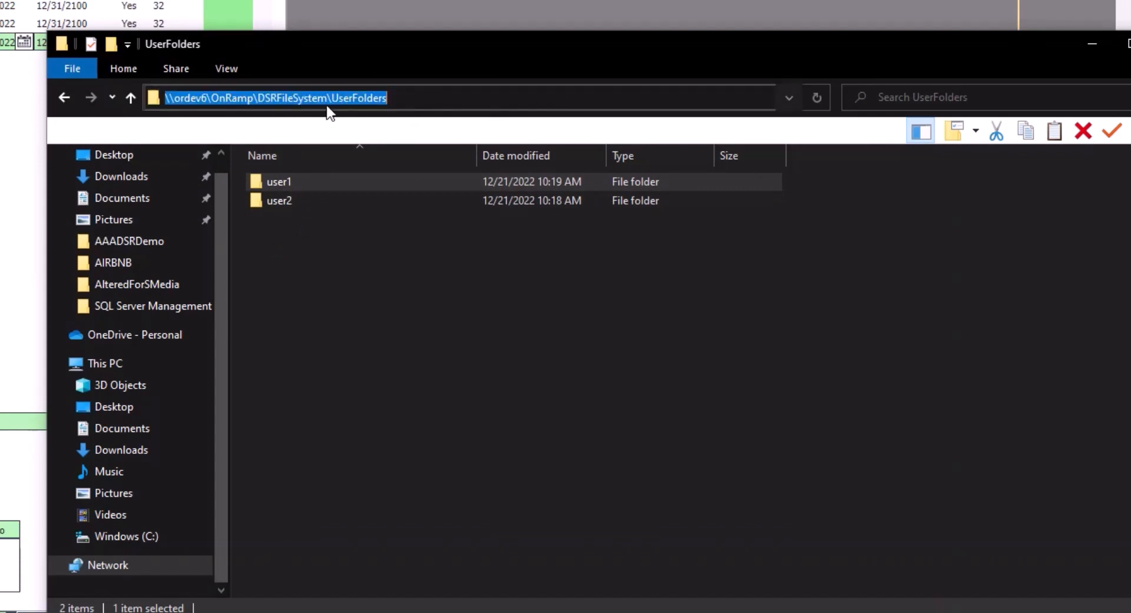
Set the User Folders item to type FileSystem with physical directory \\ordev6\OnRamp\DSRFileSystem\UserFolders, and save.
left_click(131, 98)
type("f")
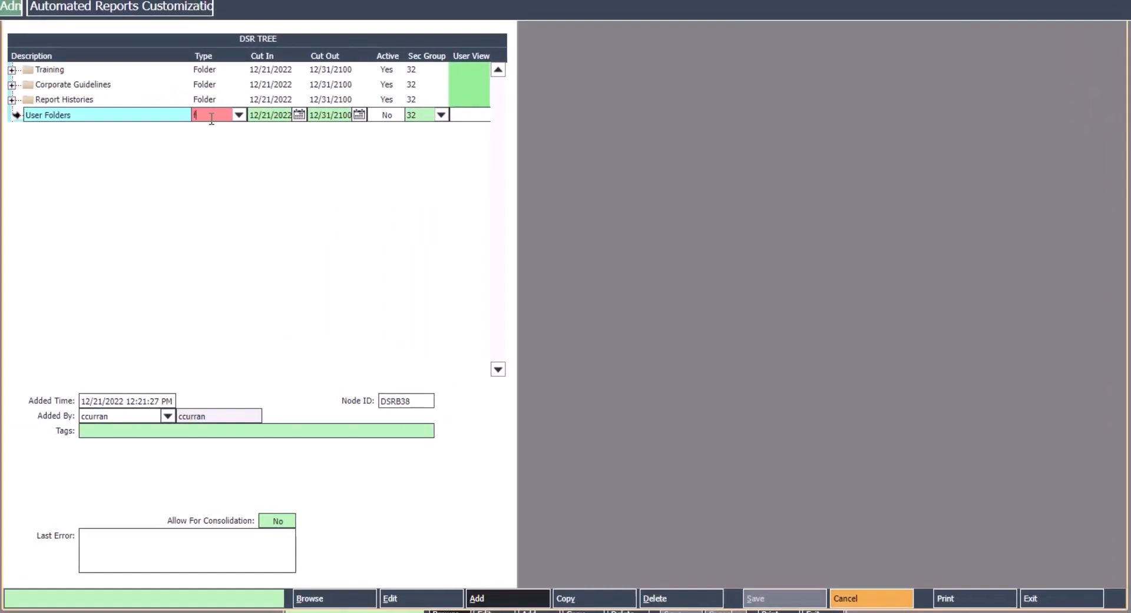
left_click(231, 163)
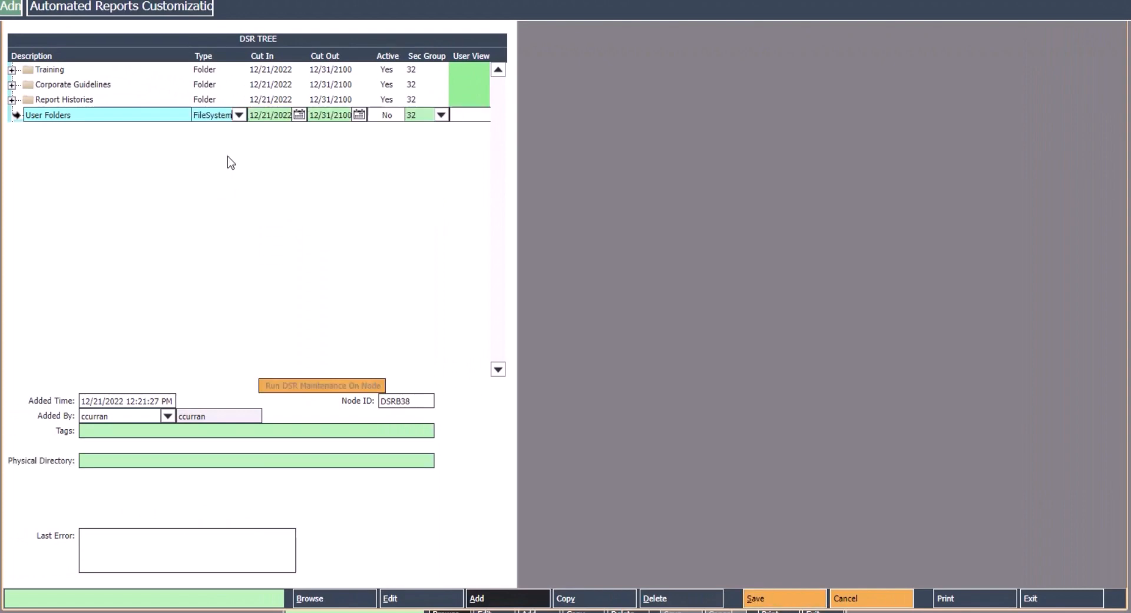
left_click(134, 461)
key("ctrl+v")
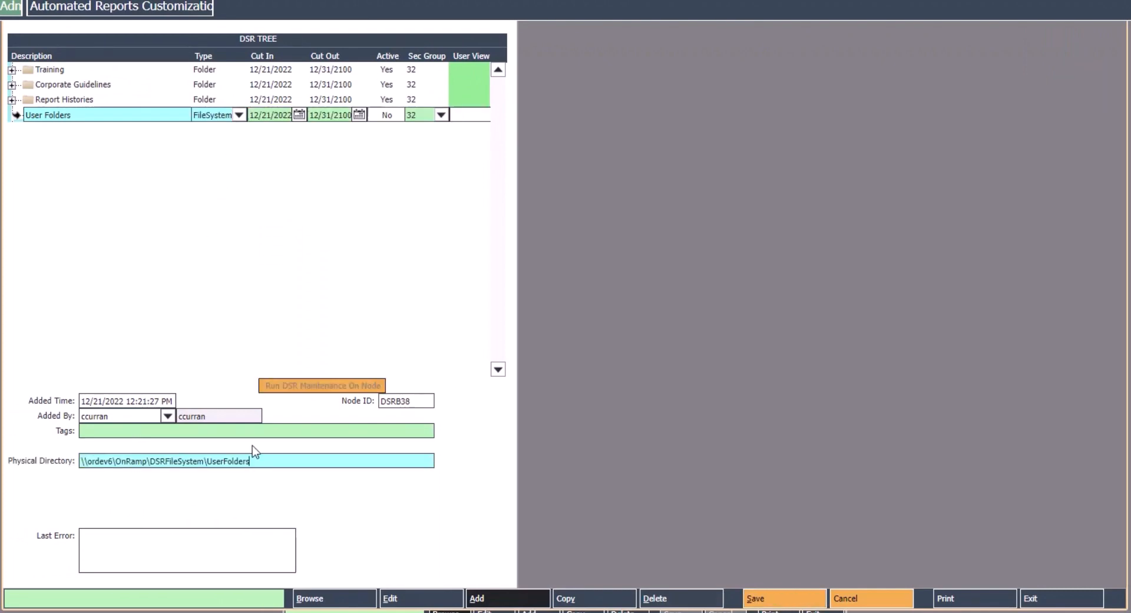
left_click(780, 598)
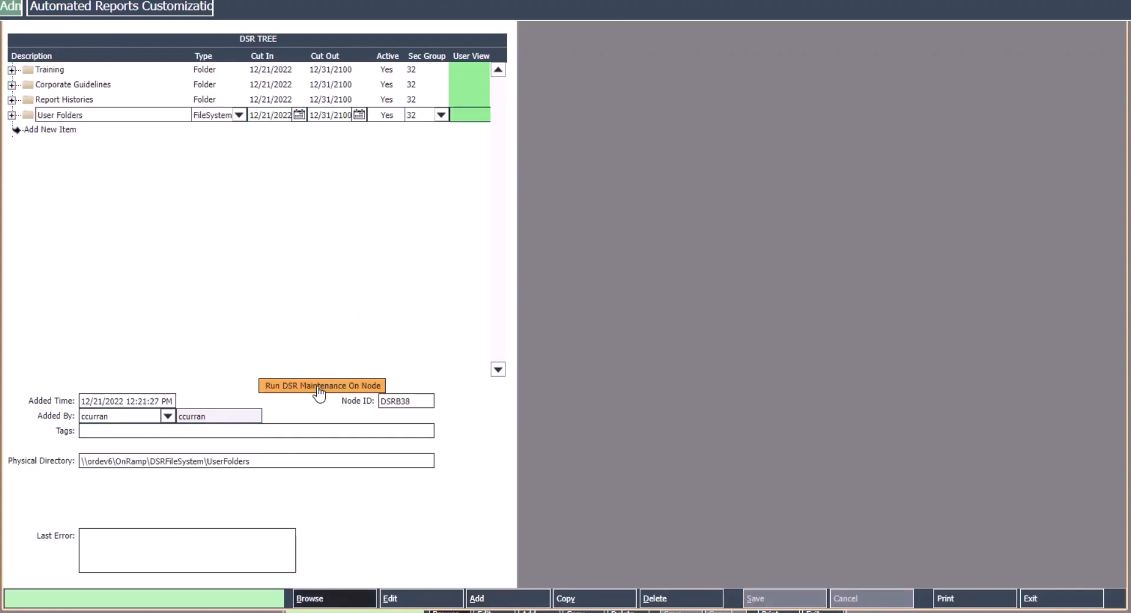
Run DSR maintenance on the User Folders node and expand its user1 and user2 subfolders.
left_click(319, 386)
left_click(12, 115)
left_click(27, 130)
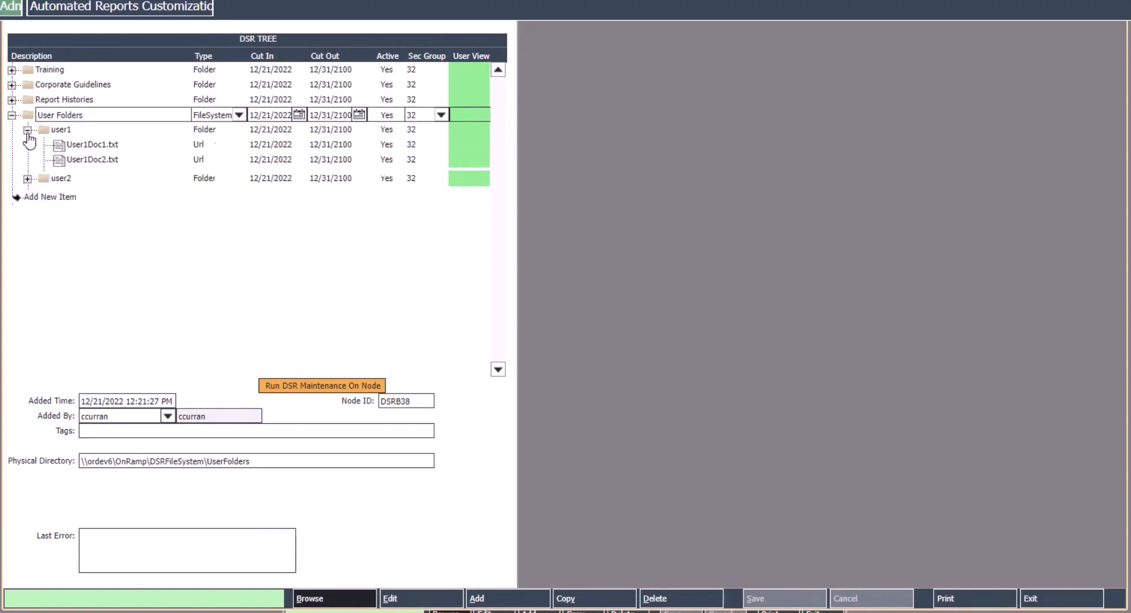
left_click(28, 179)
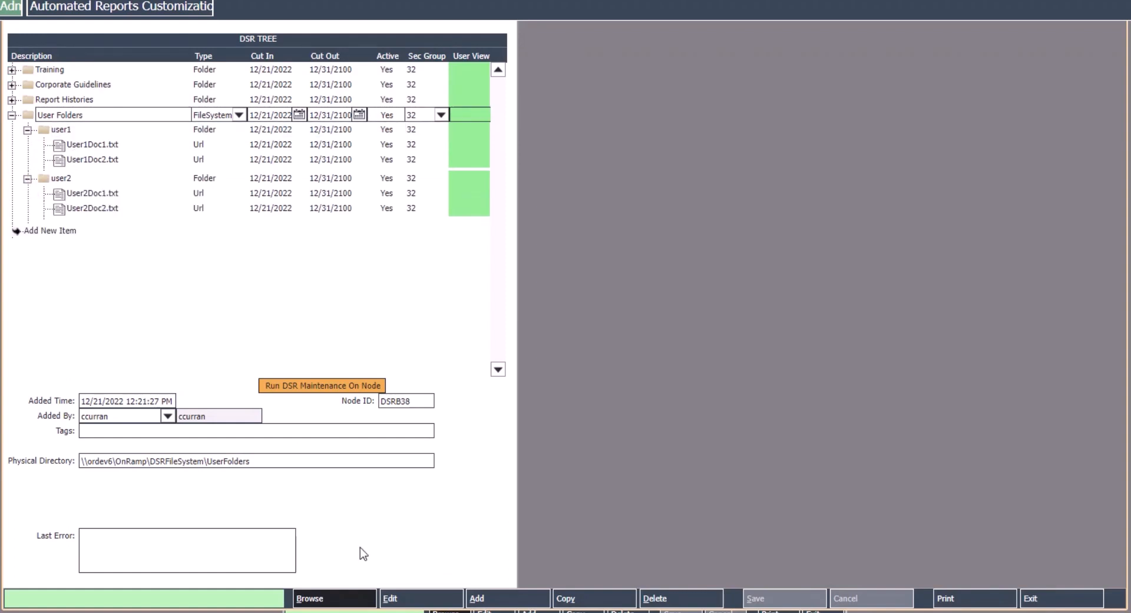
Compare the network user1 folder in File Explorer with the DSR tree, and preview User1Doc1.txt and User1Doc2.txt.
left_click(415, 611)
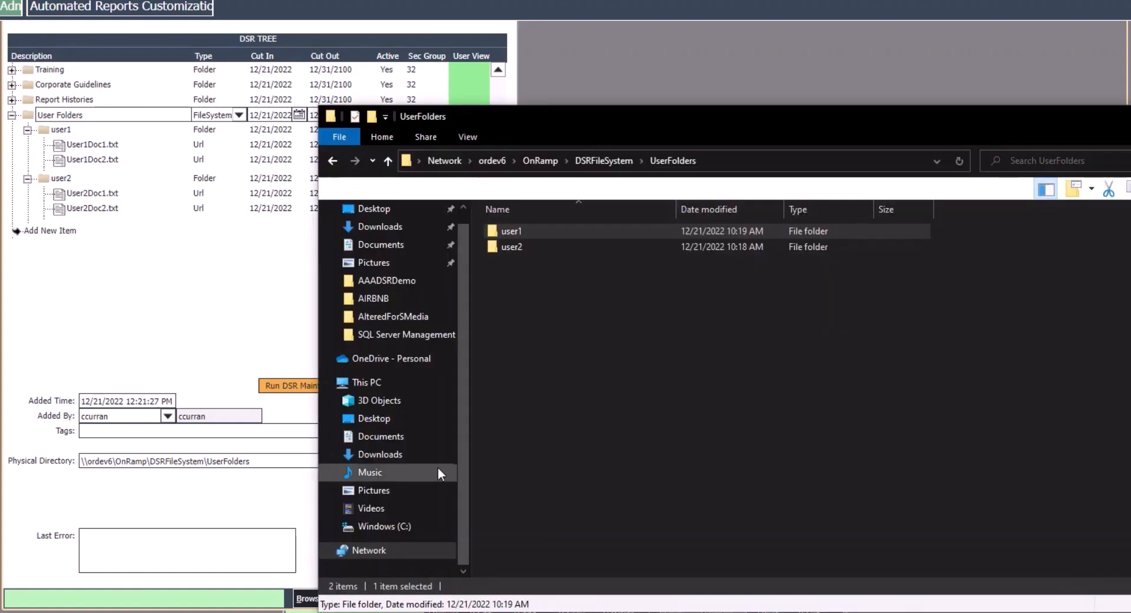
double_click(518, 233)
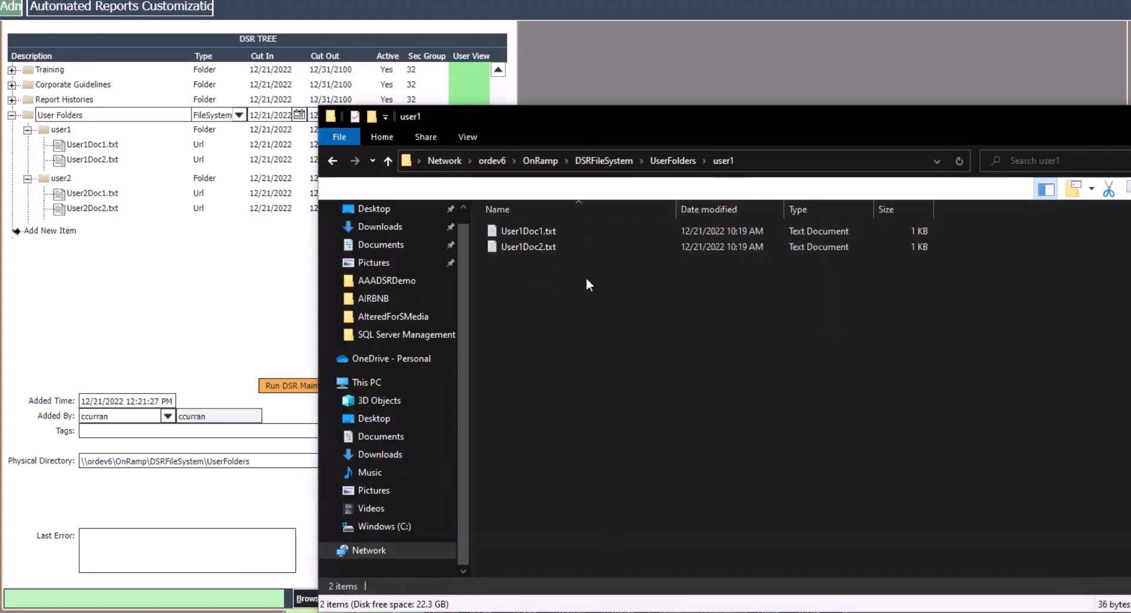
left_click(109, 146)
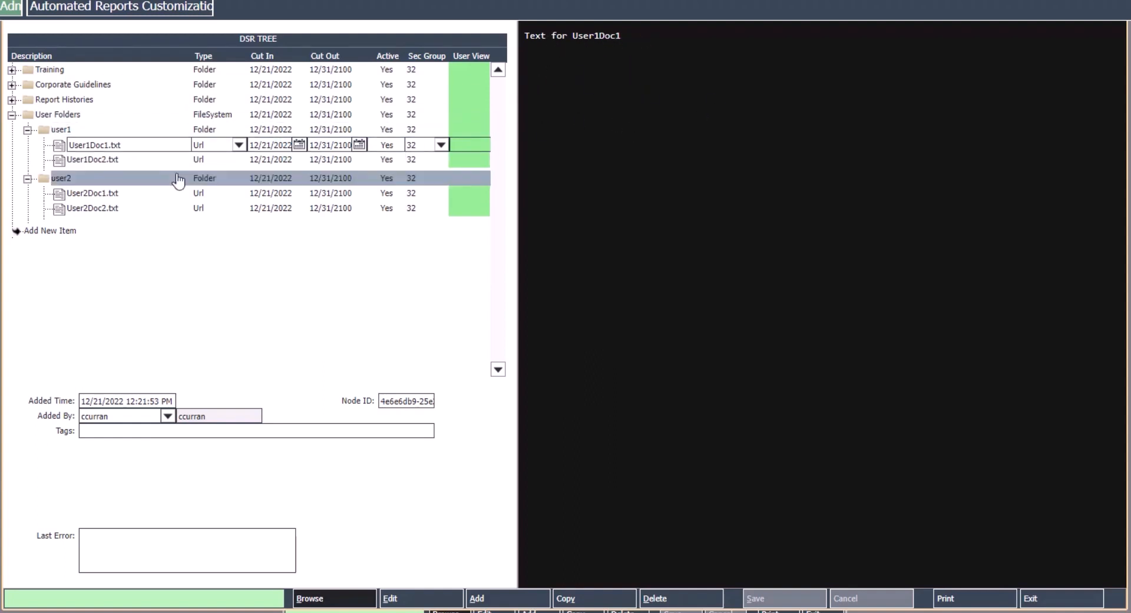
left_click(162, 159)
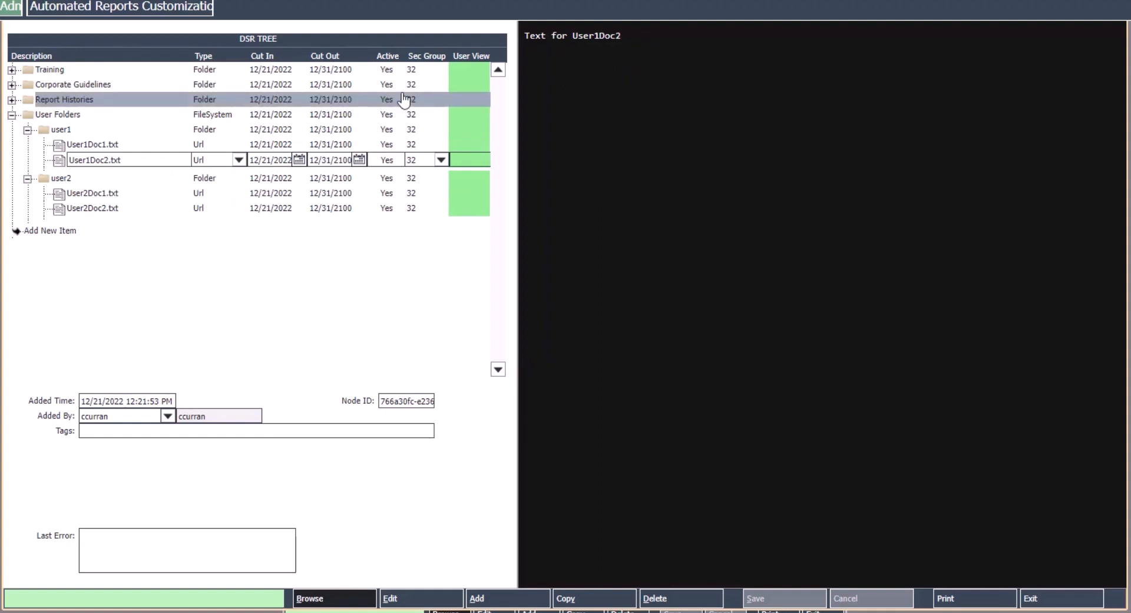
scroll(330, 27, "up", 1)
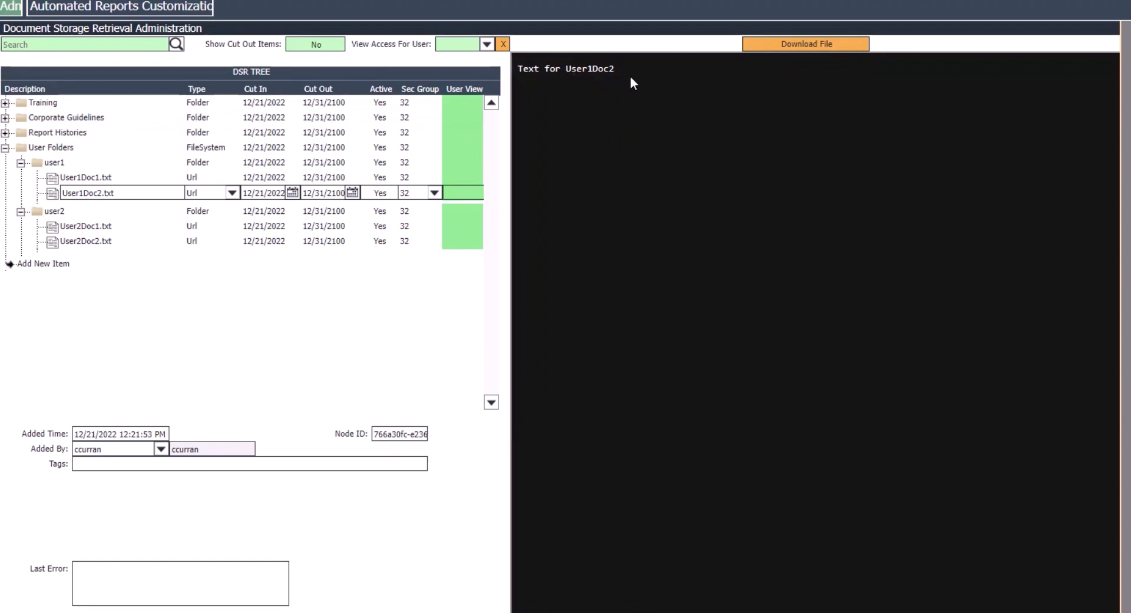
Collapse User Folders and download the How to Operate a Brake Press file from Training's Production Training folder.
left_click(5, 148)
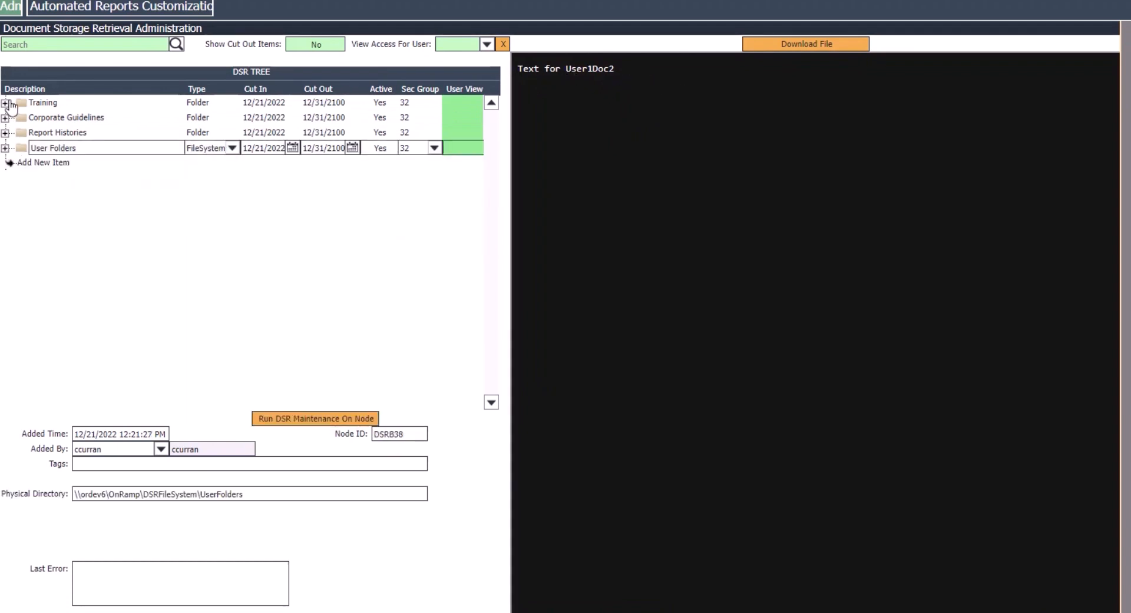
left_click(5, 103)
left_click(21, 117)
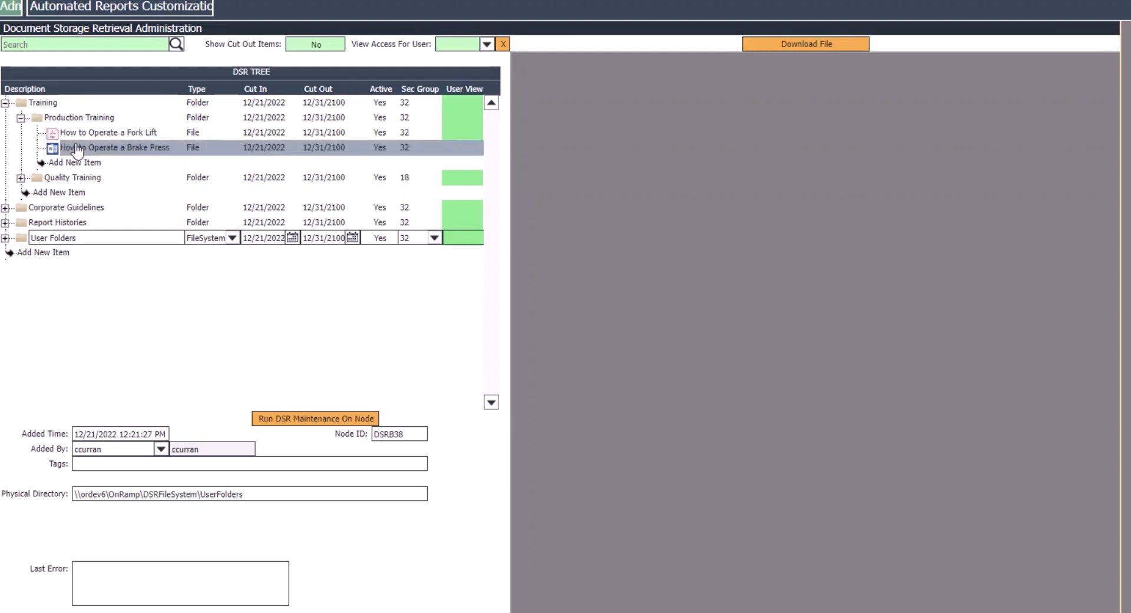
left_click(77, 149)
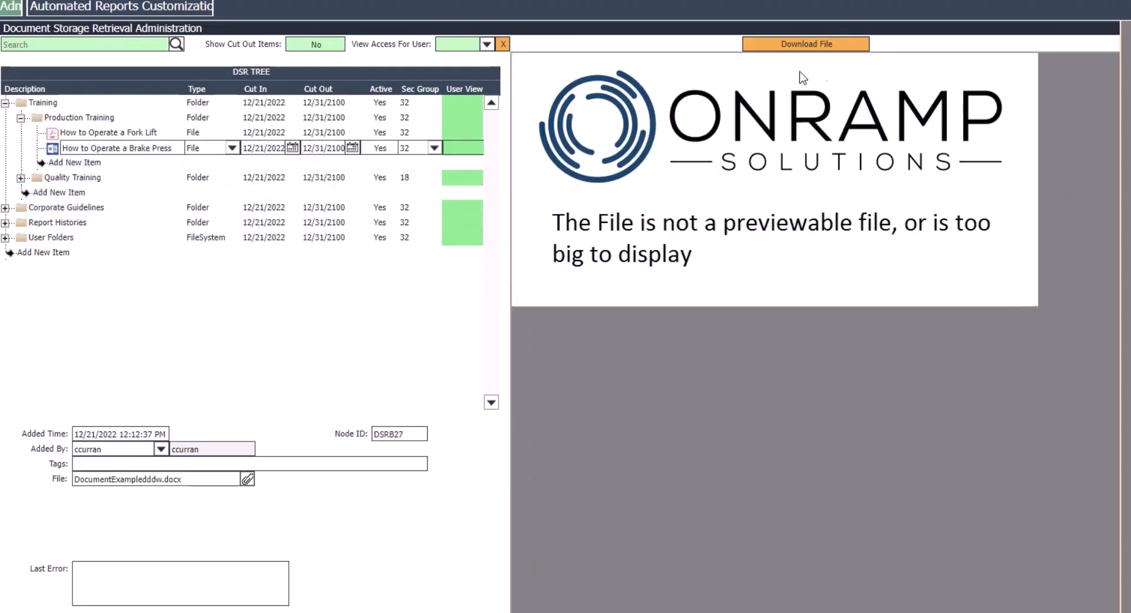
left_click(804, 45)
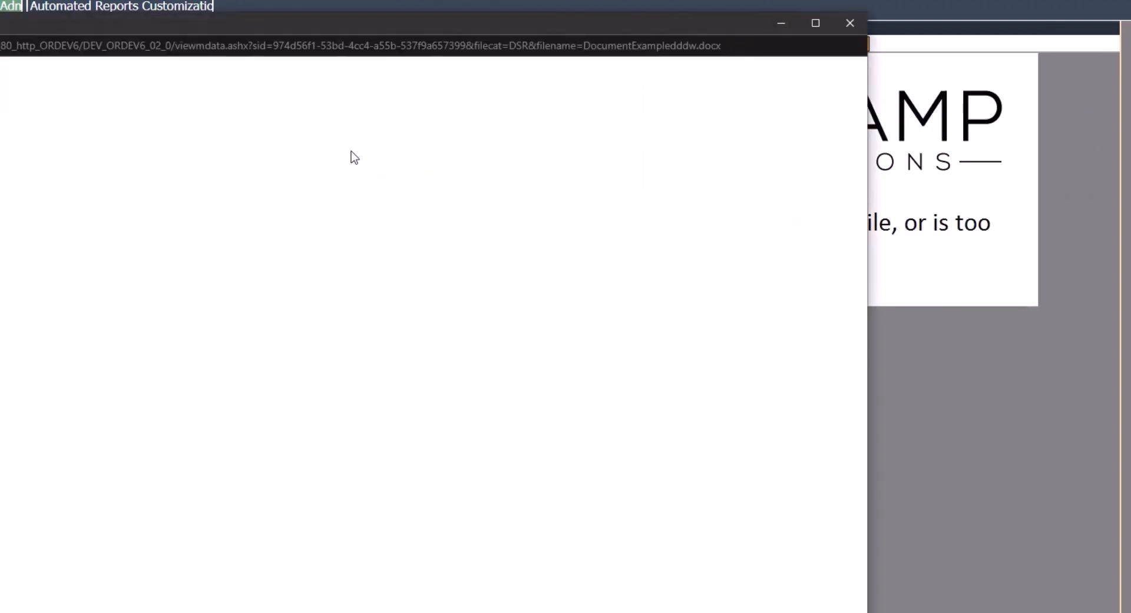
left_click(850, 23)
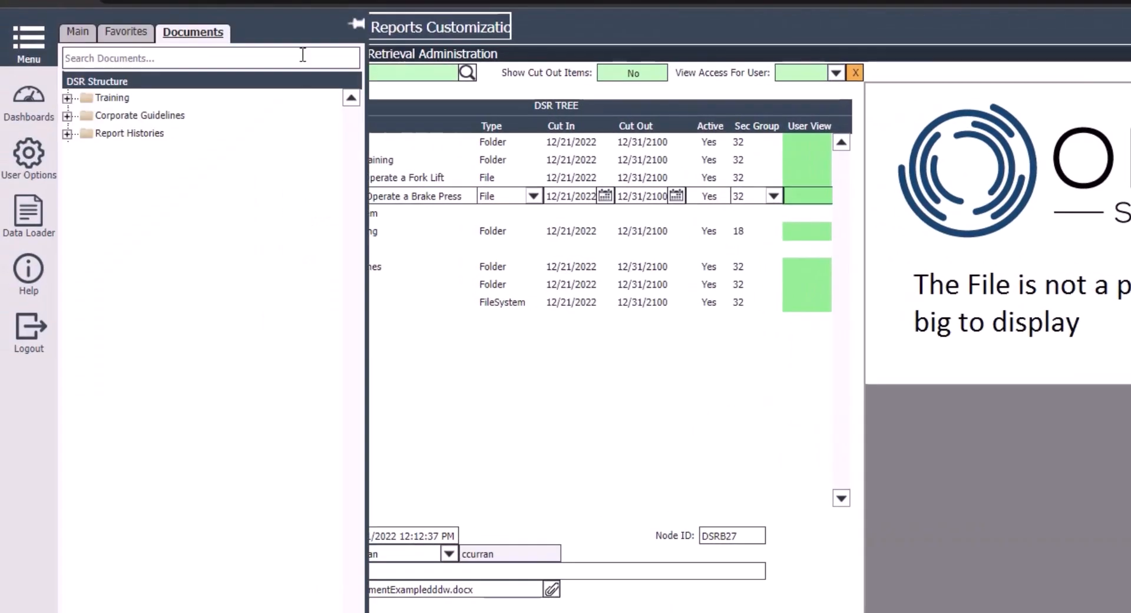
In the end-user document list, open How to Operate a Brake Press under Production Training and search the documents for "for lif".
left_click(67, 98)
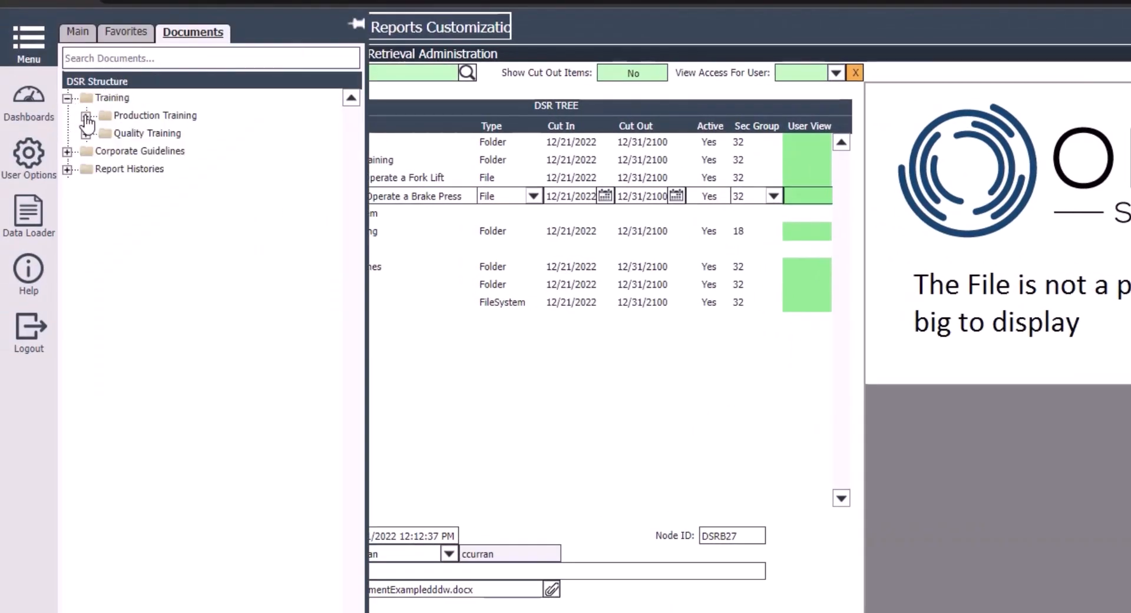
left_click(86, 116)
left_click(168, 154)
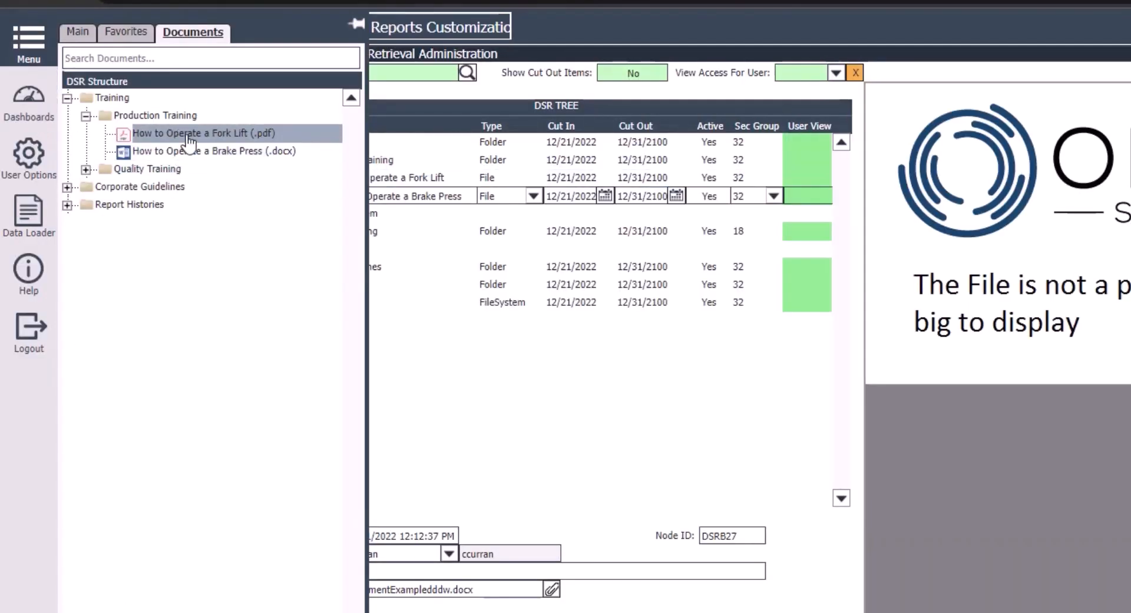
left_click(187, 57)
type("how to")
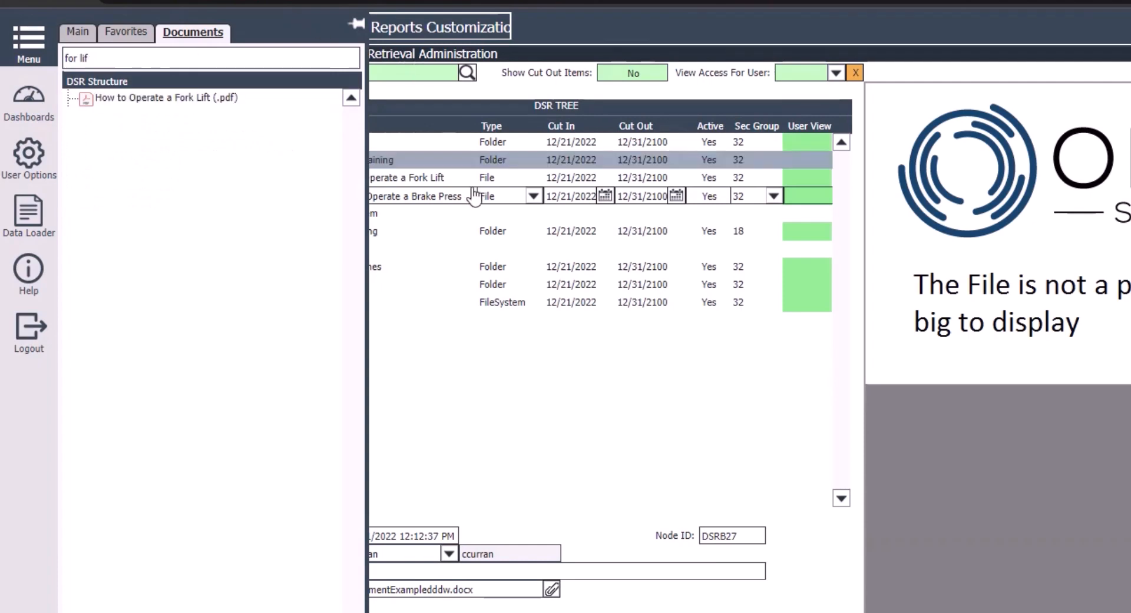
Collapse the Training folder in the administration DSR tree and select the Corporate Guidelines folder.
left_click(274, 143)
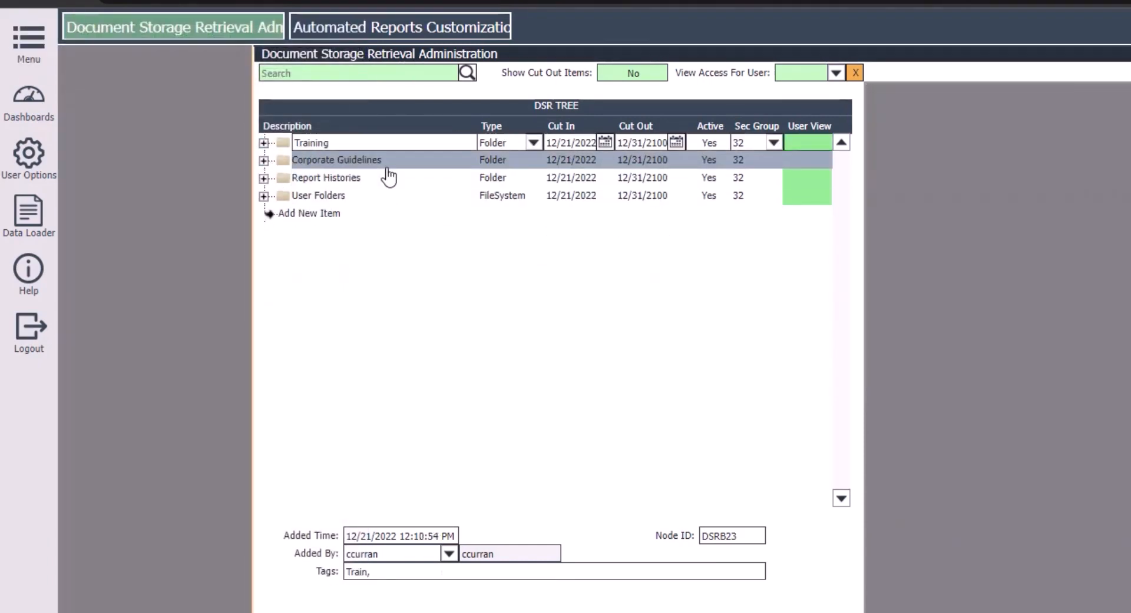
left_click(387, 166)
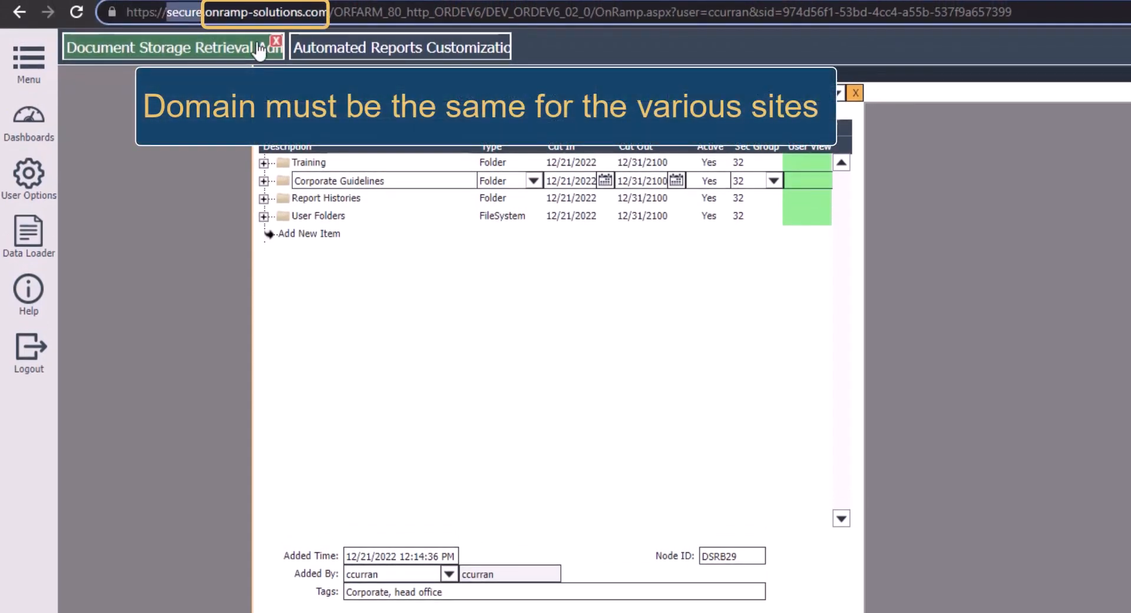
type("site1")
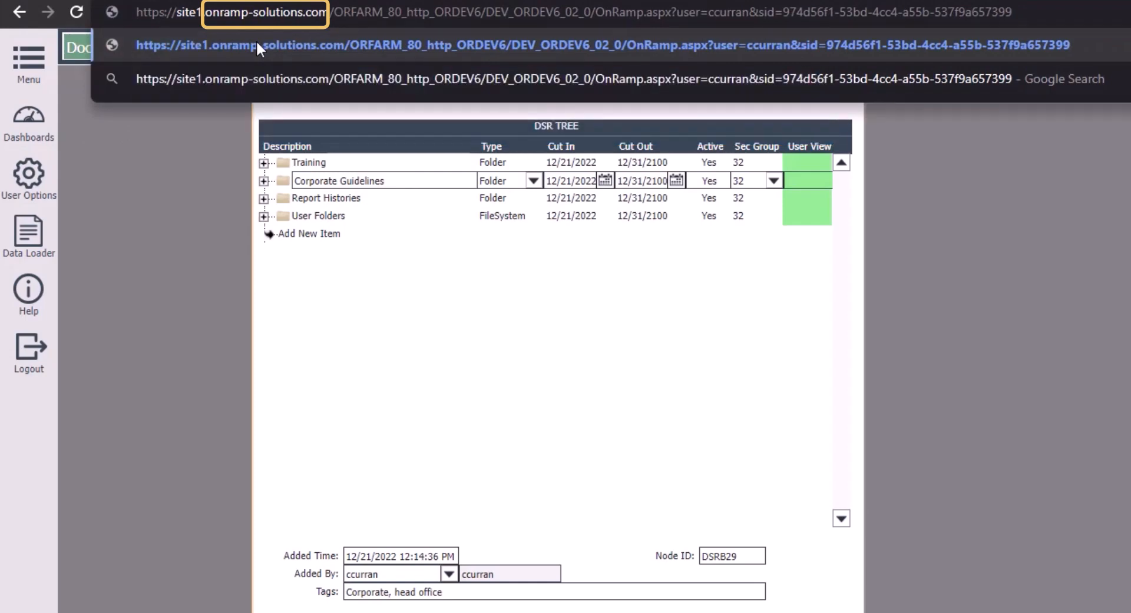
key("BackSpace")
type("2")
key("Escape")
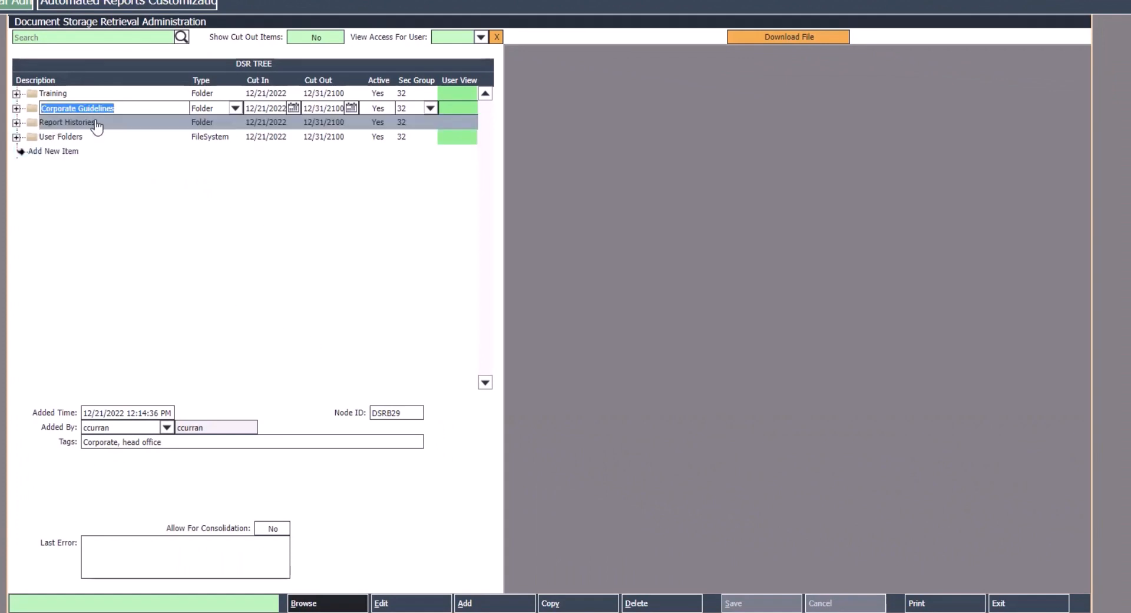
Set Allow For Consolidation to Yes on the Corporate Guidelines folder and save.
left_click(391, 603)
left_click(282, 530)
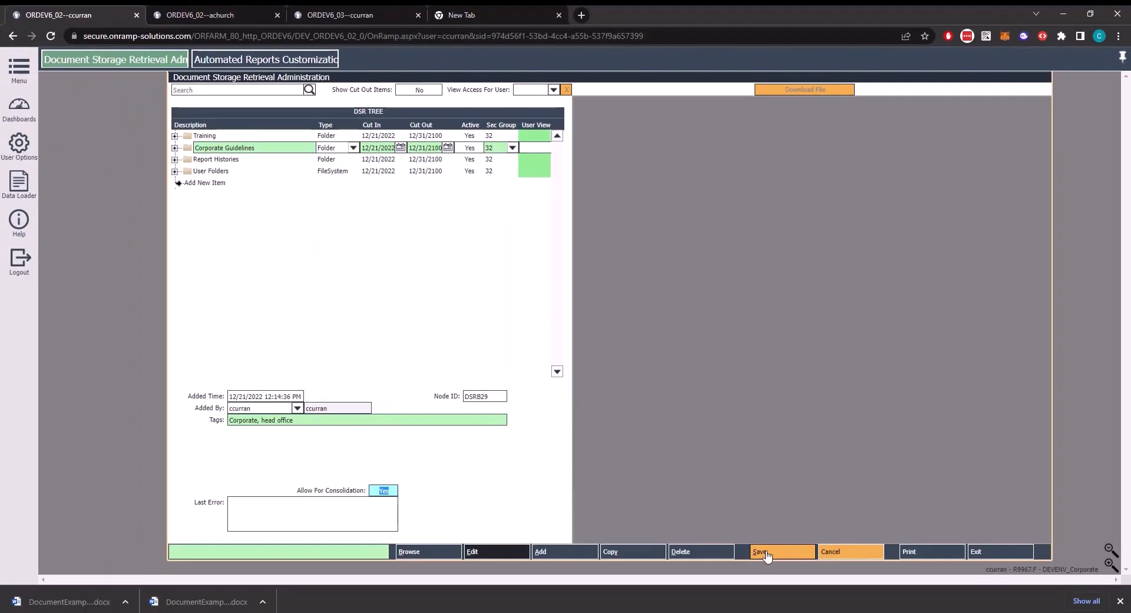
left_click(760, 552)
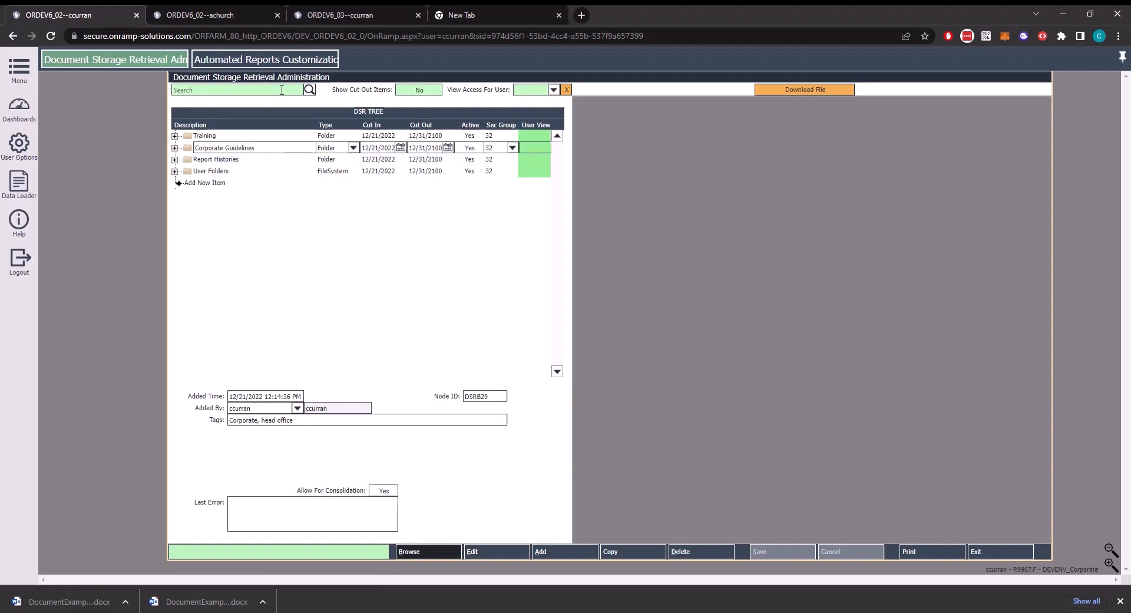
Switch to the ORDEV6_03 site, close its Document Storage View screen, and reposition the Document Storage Retrieval Administration window.
left_click(347, 15)
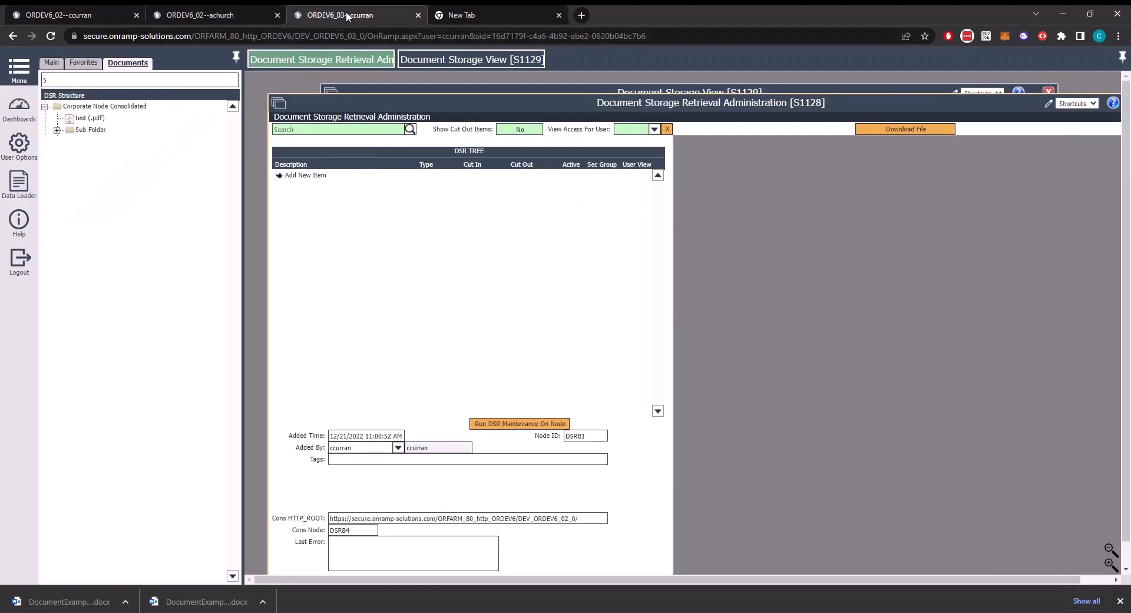
left_click_drag(332, 103, 317, 101)
left_click(541, 57)
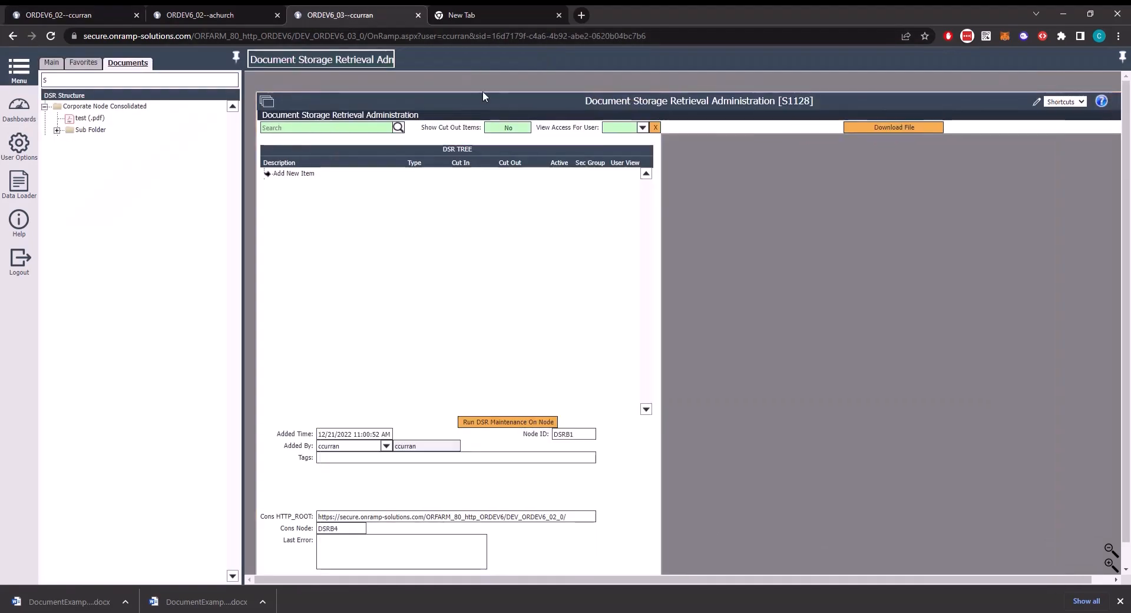
left_click_drag(452, 105, 446, 90)
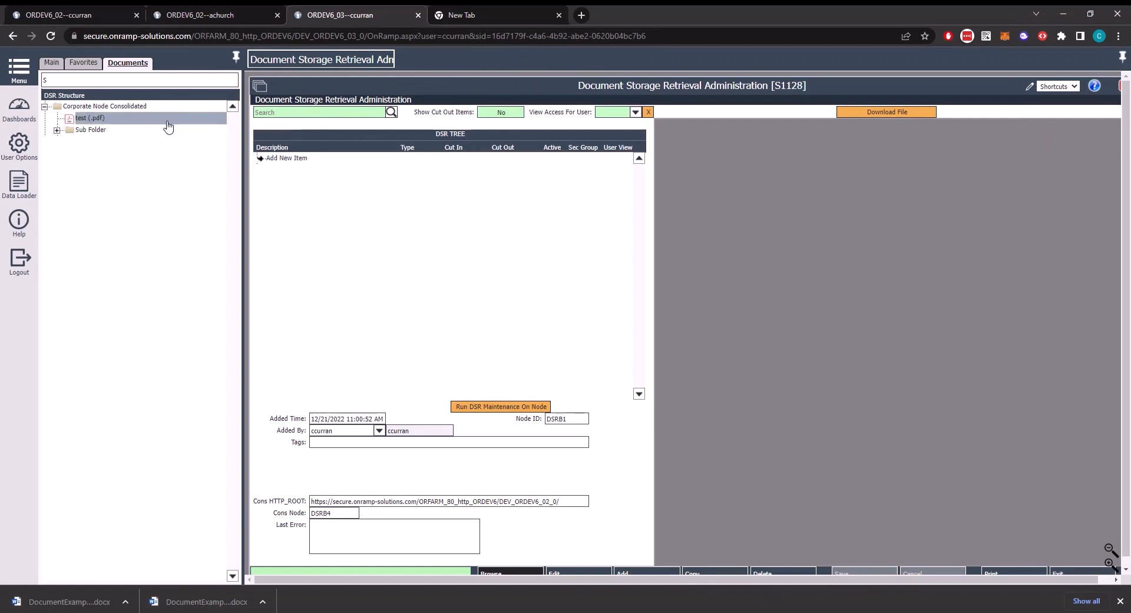
Check the Corporate Guidelines node details on the ORDEV6_02 site and return to the ORDEV6_03 site.
left_click(69, 17)
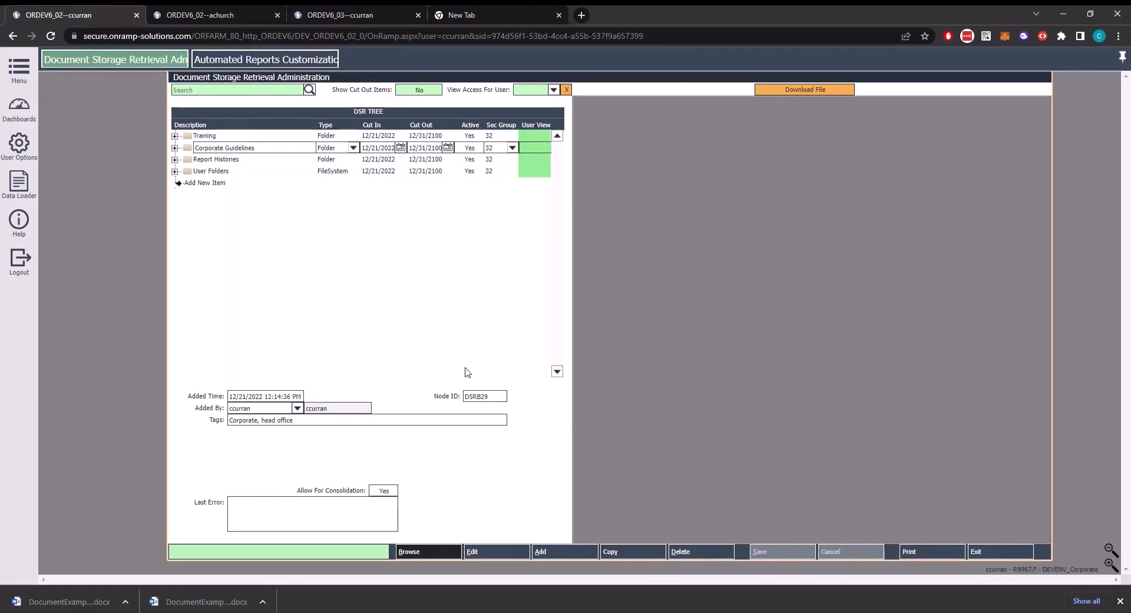
left_click(333, 13)
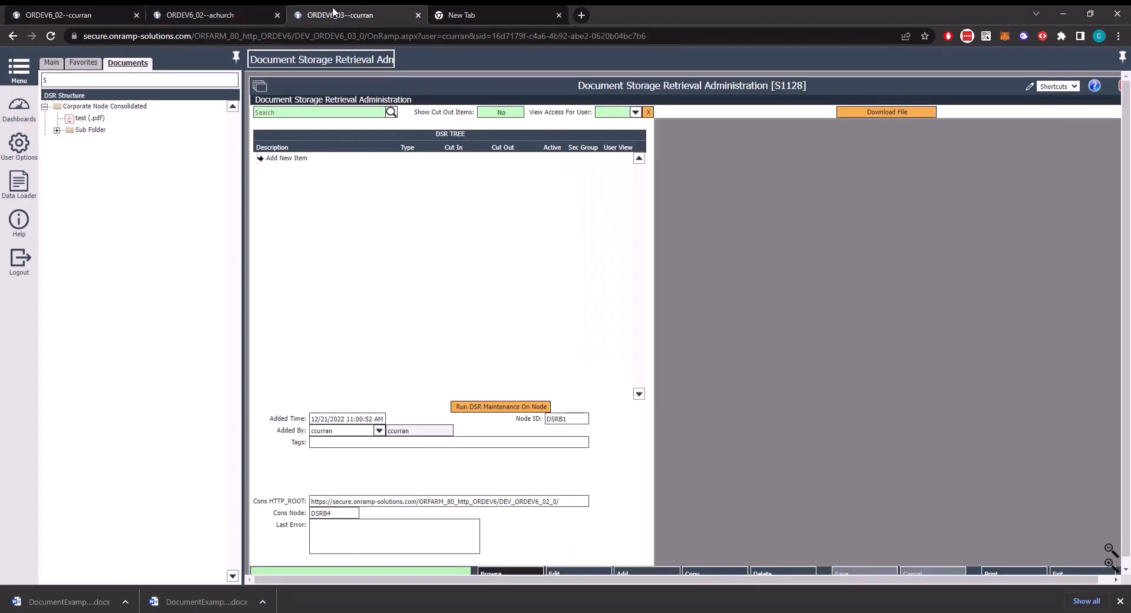
Add a root DSR item named Consolidated From SiteX with type ConsChild on the ORDEV6_03 site.
left_click(312, 158)
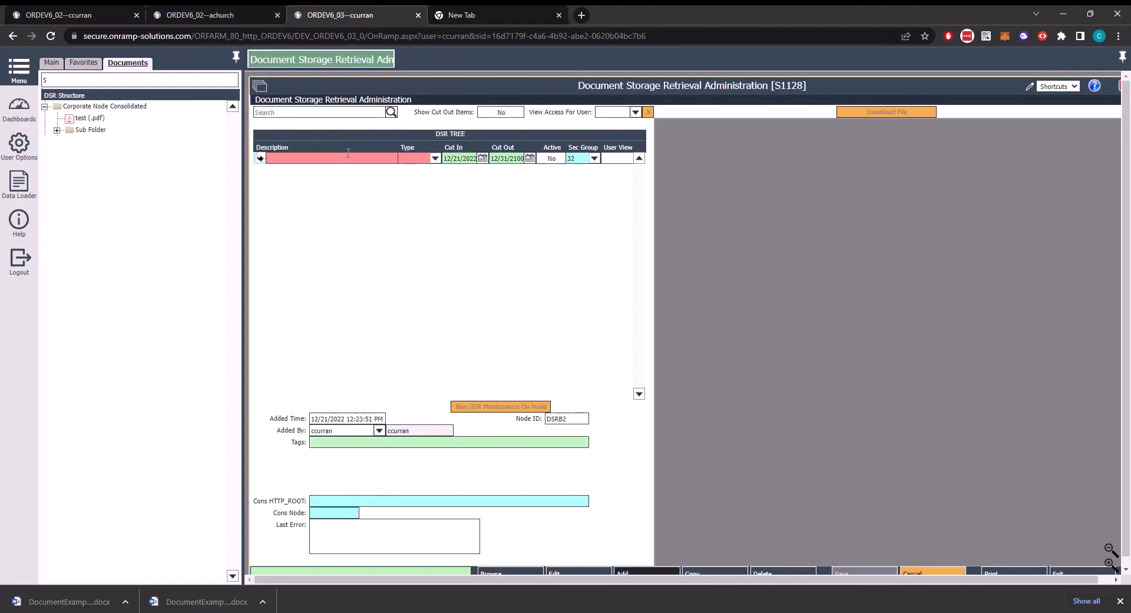
type("Consolidated From SiteX")
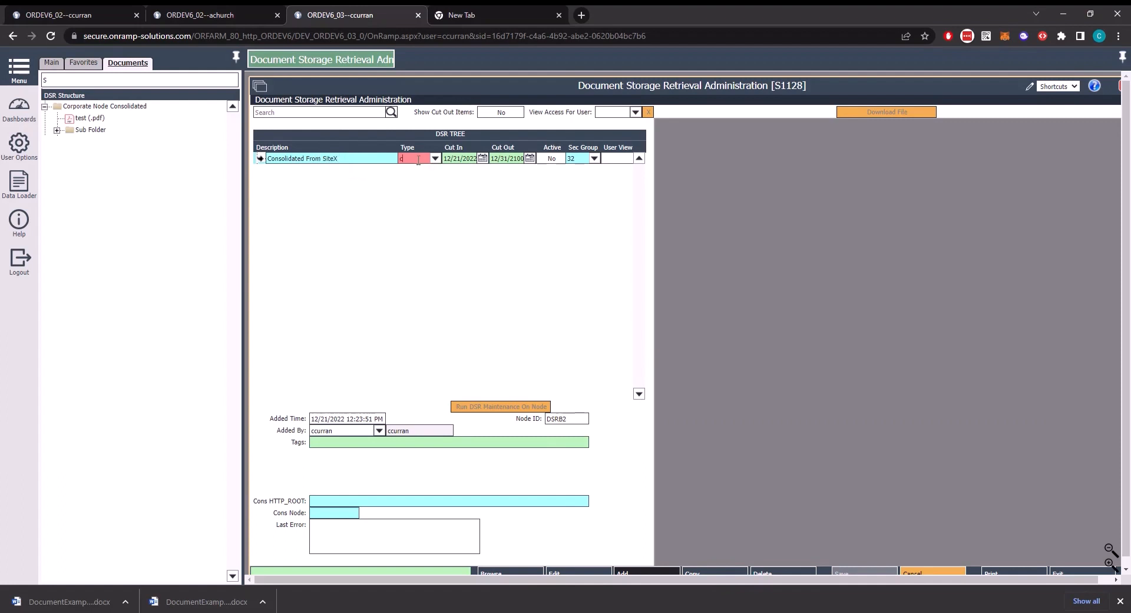
left_click(421, 187)
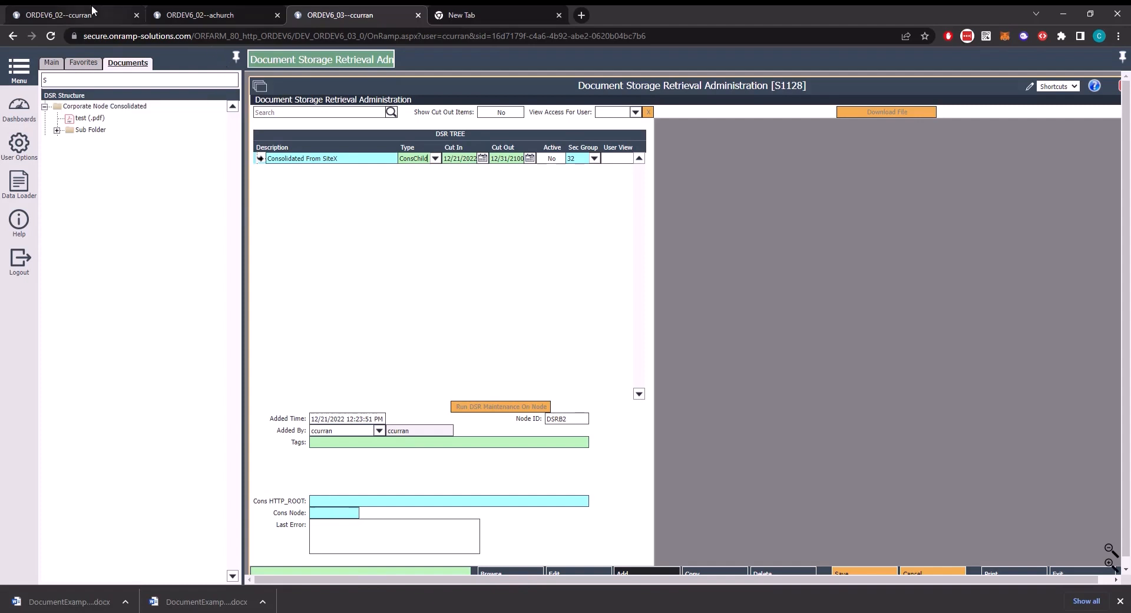
Close the other user's ORDEV6_02 session and enter the Corporate Guidelines node ID, DSRB29, as the new item's Cons Node.
left_click(278, 18)
left_click(56, 15)
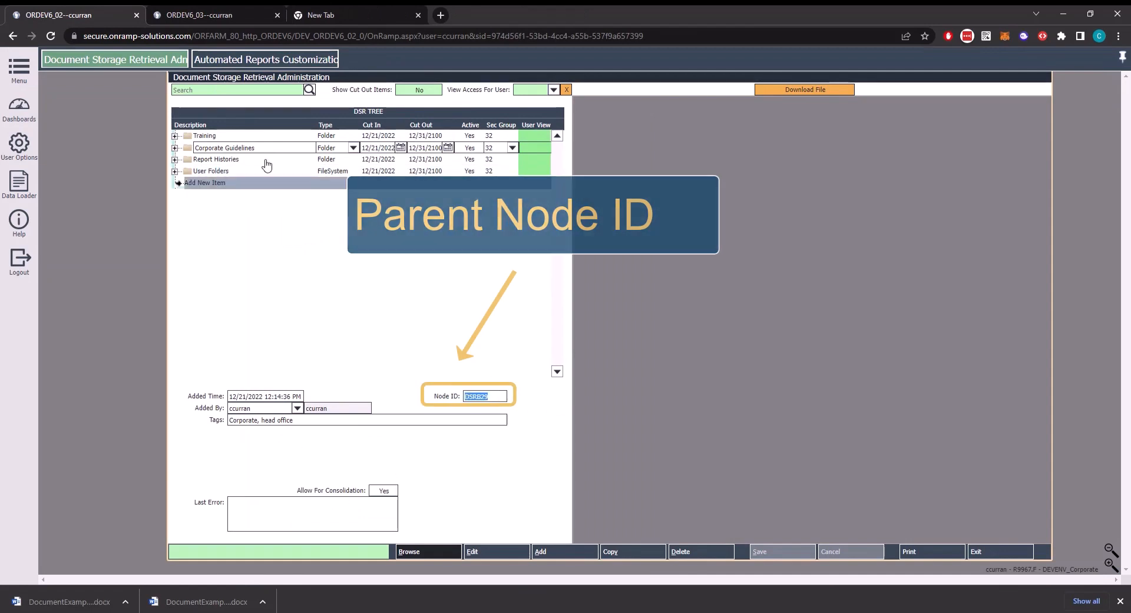
left_click(187, 9)
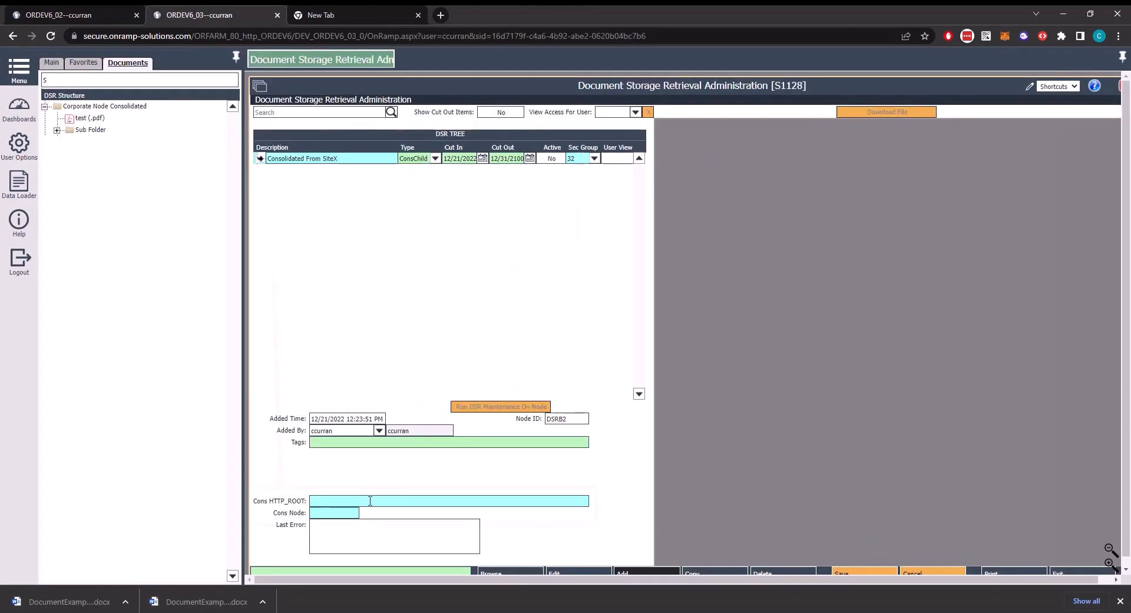
left_click(341, 512)
type("DSRB29")
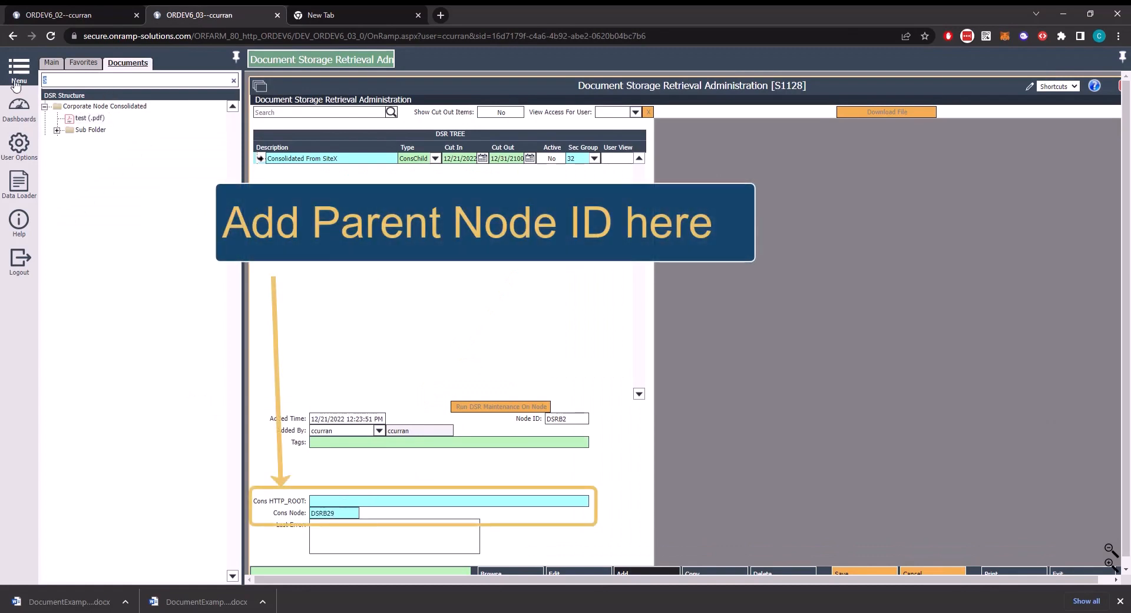
Switch to the ORDEV6_02 site and open the Business Info screen by searching the main menu for "bus inf".
left_click(58, 15)
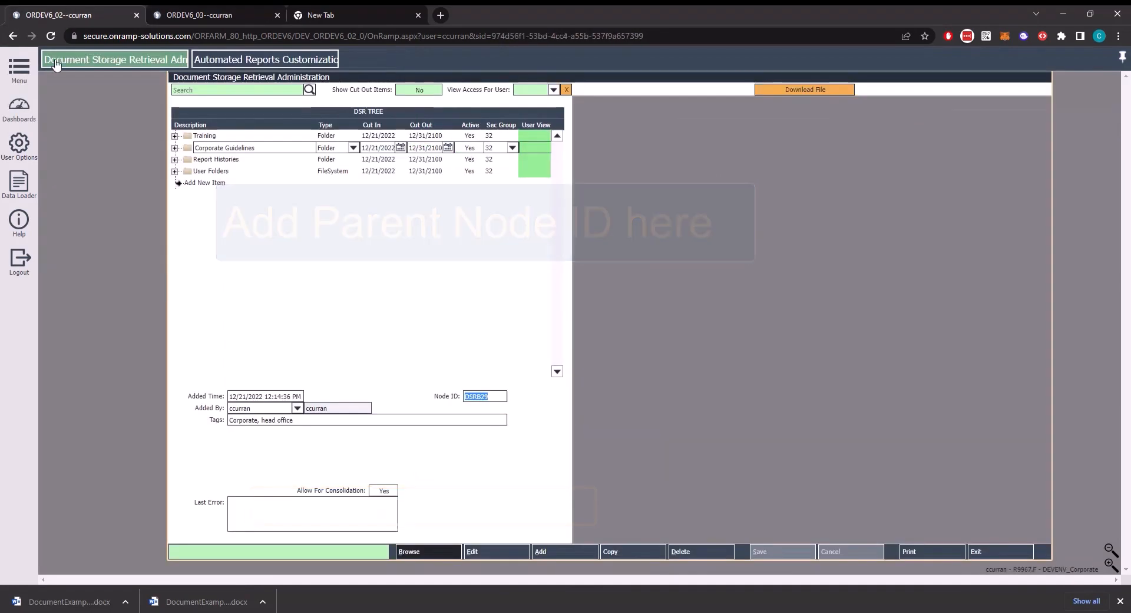
left_click(19, 68)
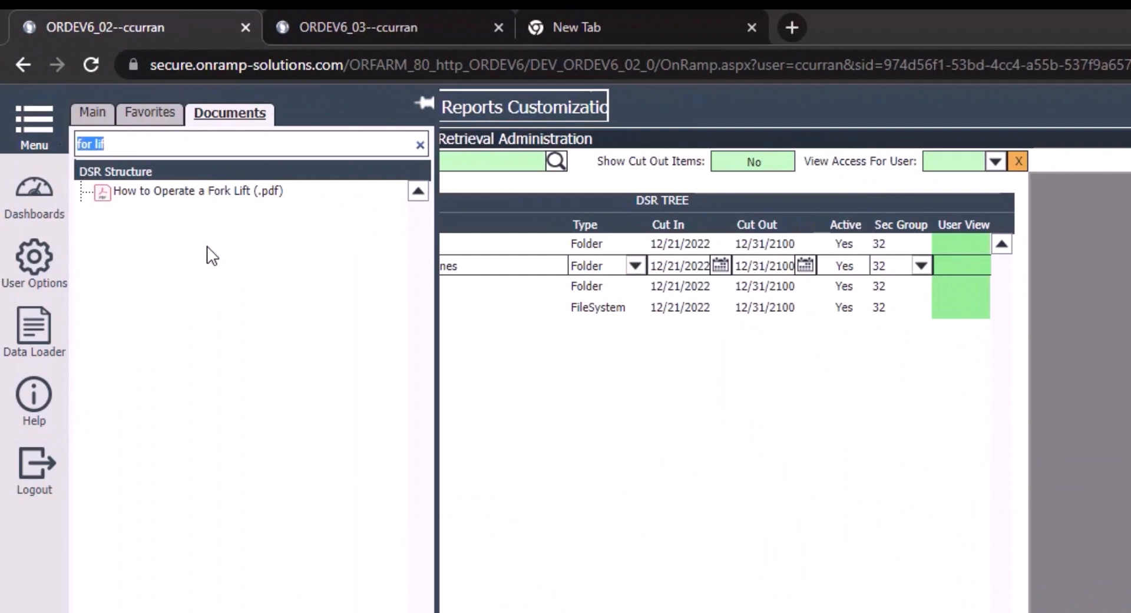
type("bu")
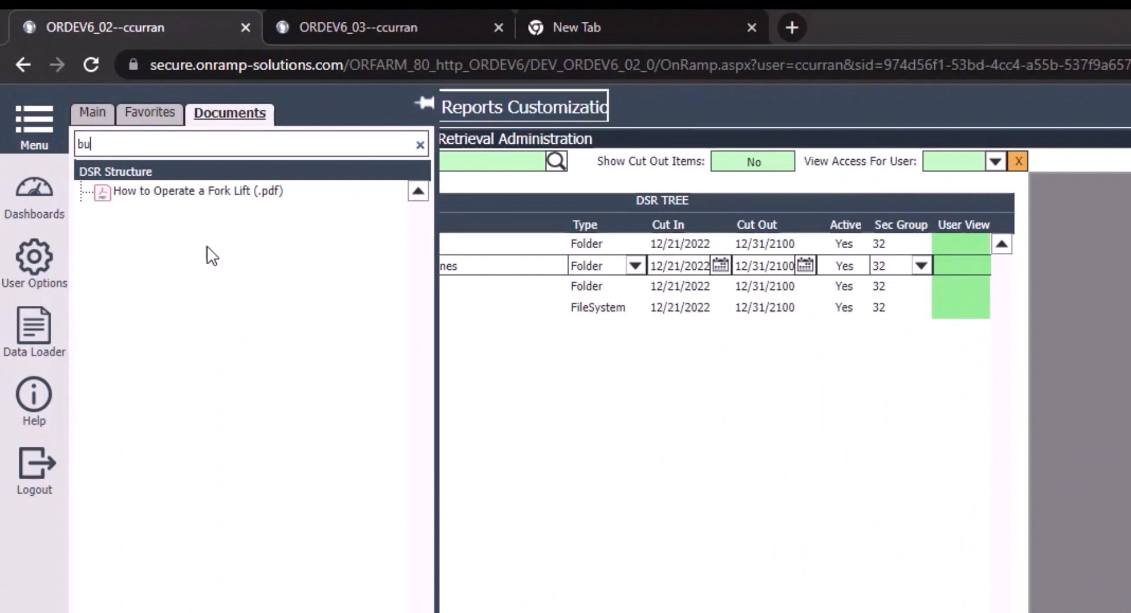
type("s inf")
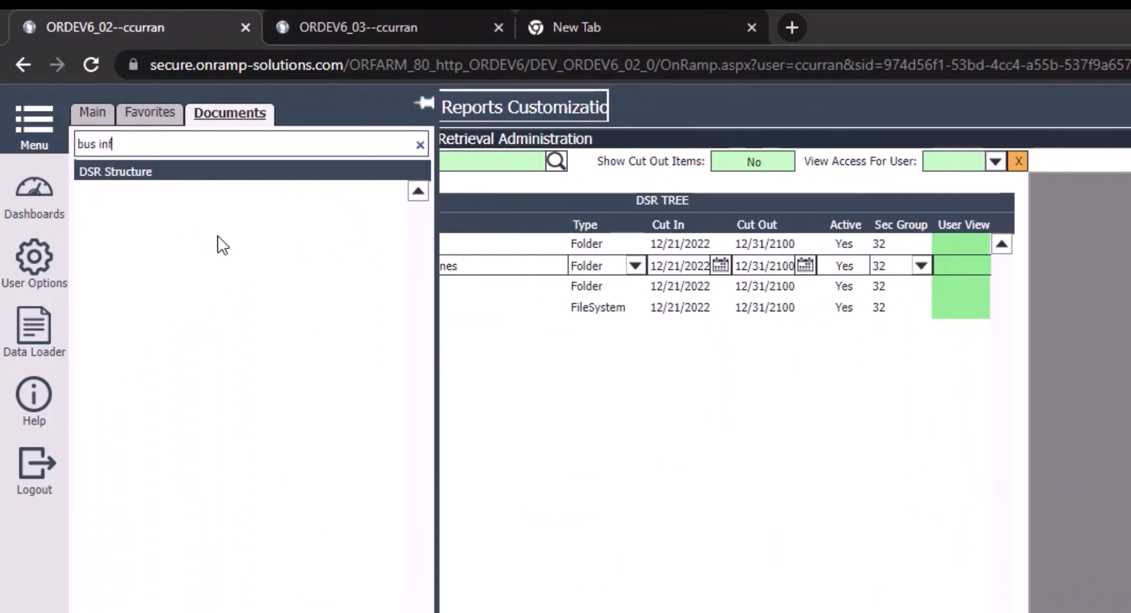
left_click(86, 119)
type("nf")
left_click(139, 191)
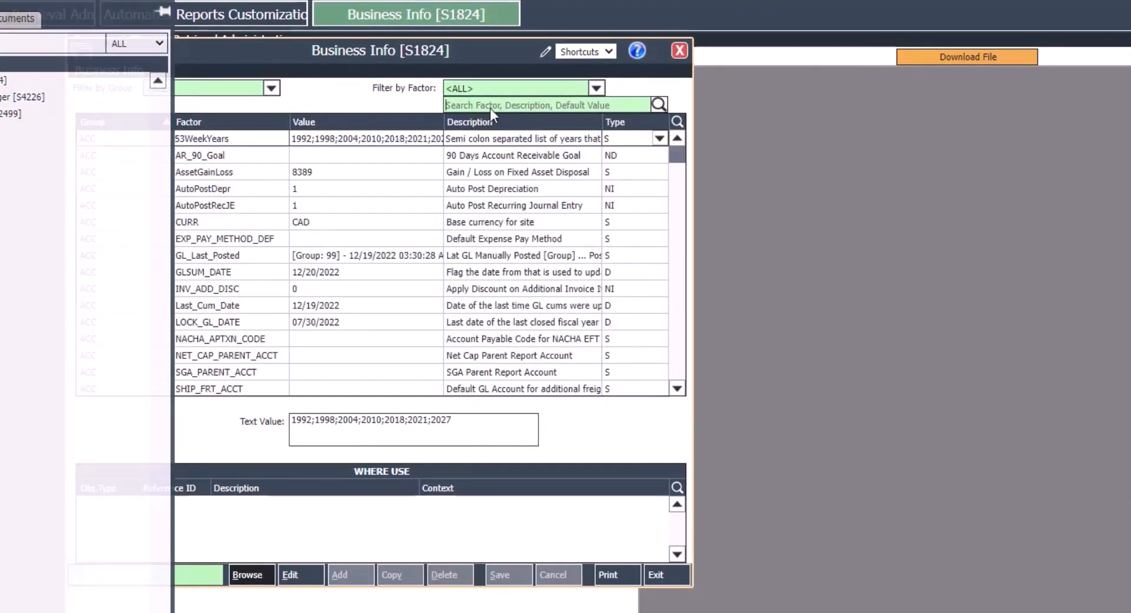
Find the HTTP_ROOT factor by searching "http", copy its URL into Cons HTTP_ROOT of the ORDEV6_03 item, and save.
left_click(555, 126)
type("http")
key("Return")
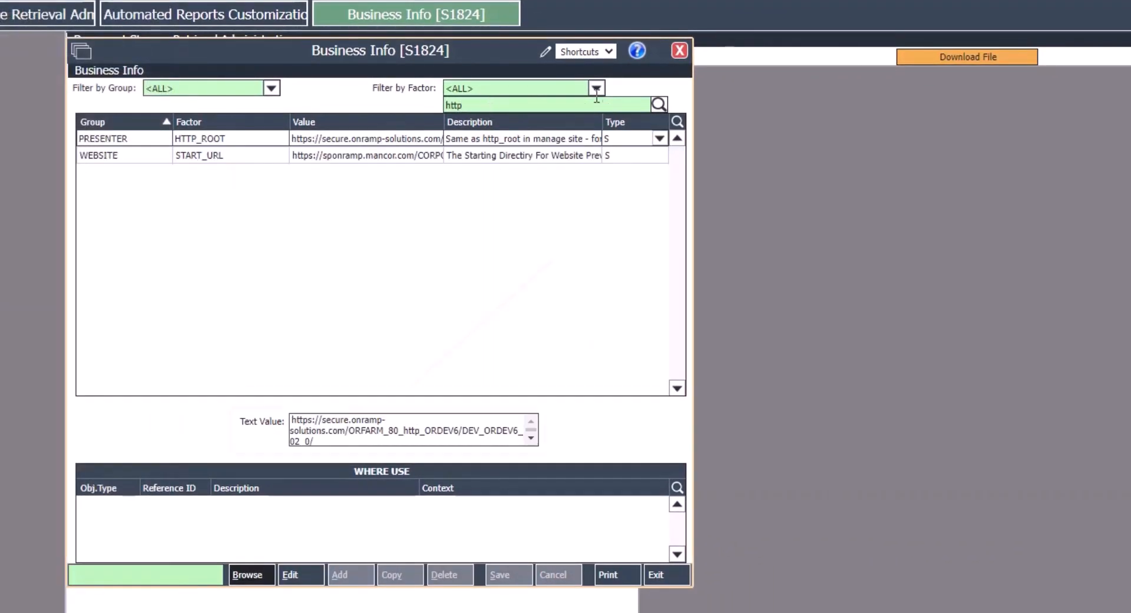
left_click_drag(329, 440, 152, 389)
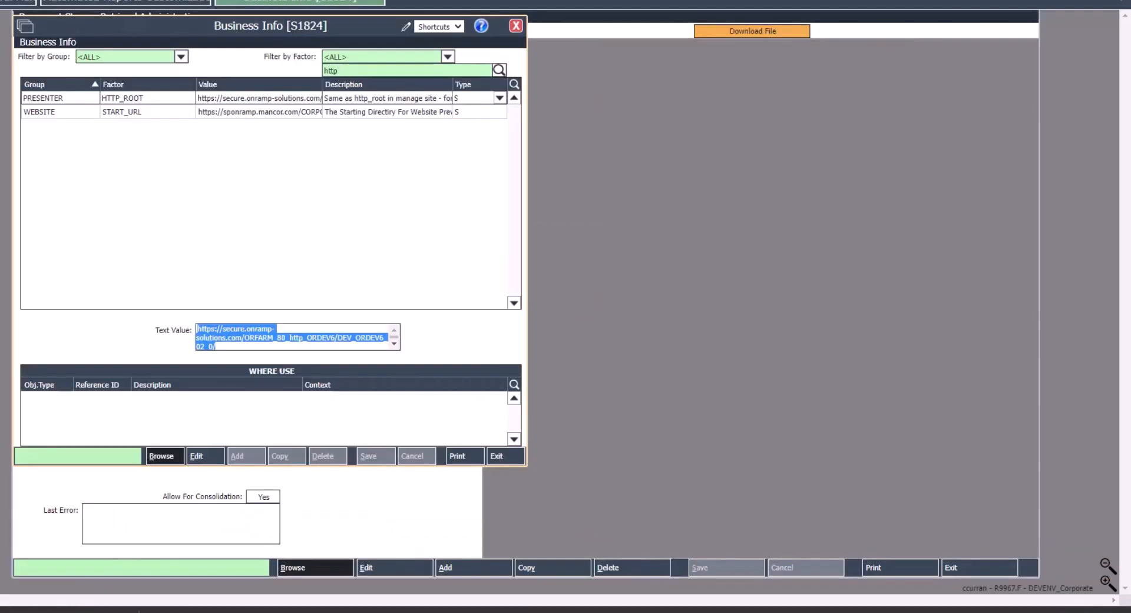
left_click(25, 3)
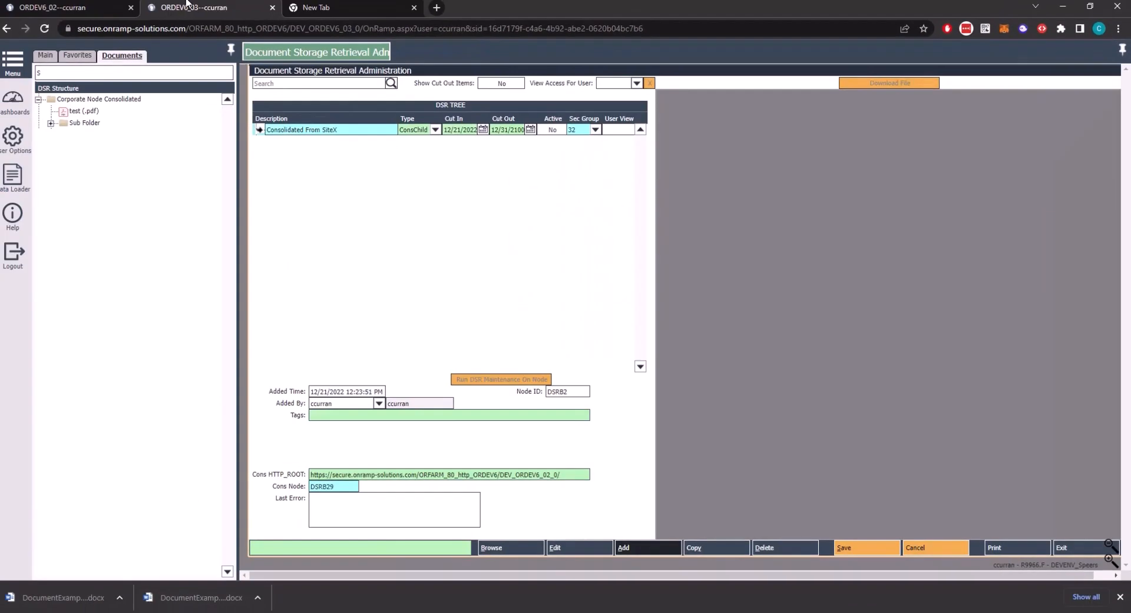
left_click(854, 549)
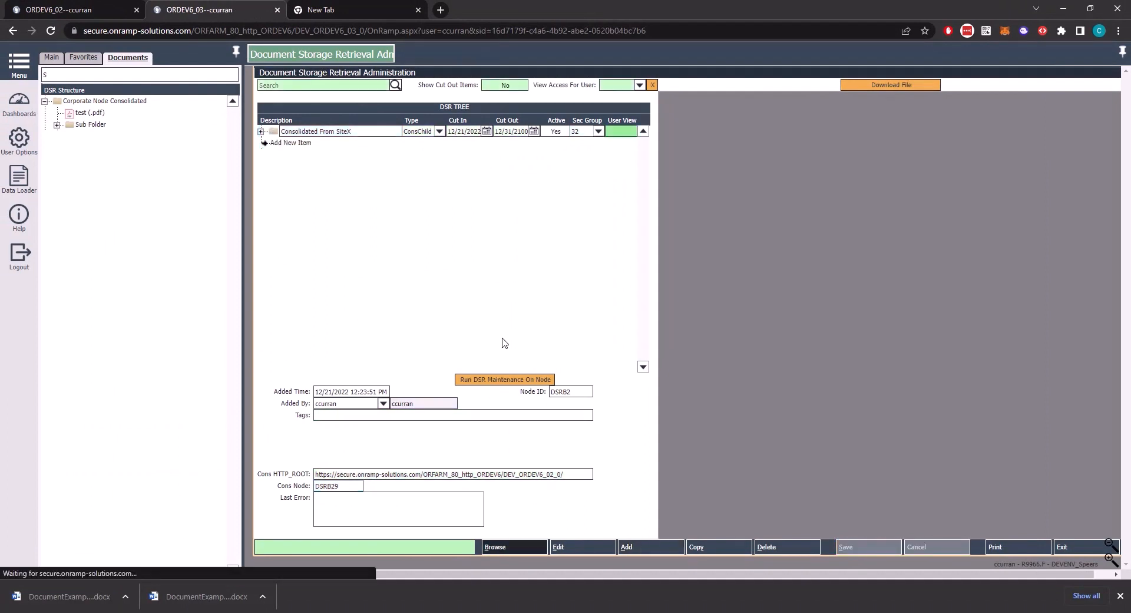
Run DSR maintenance on the Consolidated From SiteX node and compare its subfolders with Corporate Guidelines on the ORDEV6_02 site.
left_click(486, 381)
left_click(261, 131)
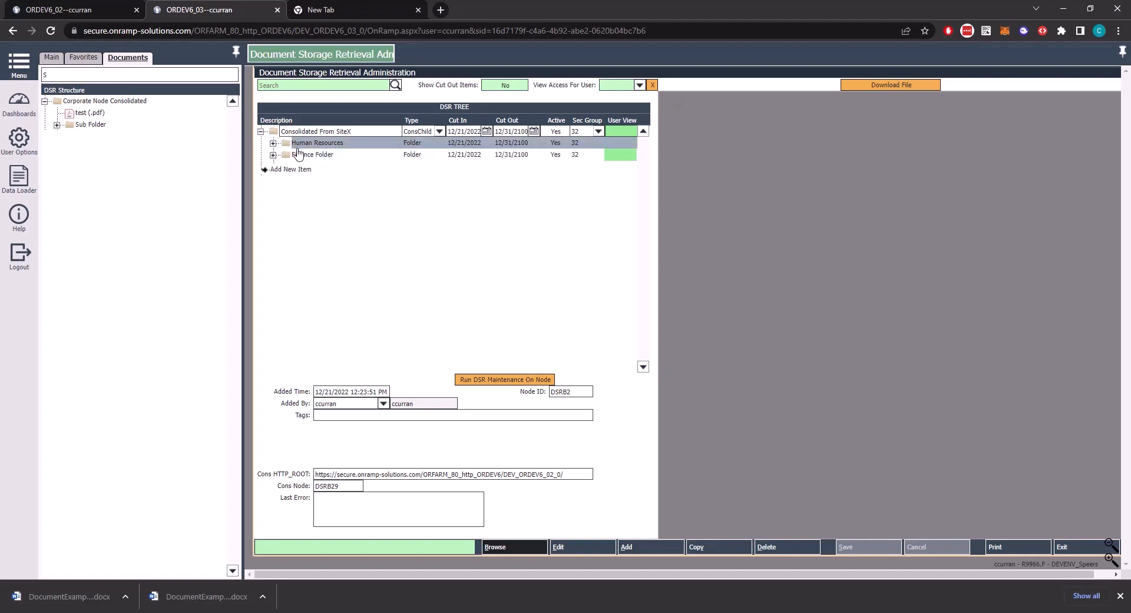
left_click(65, 10)
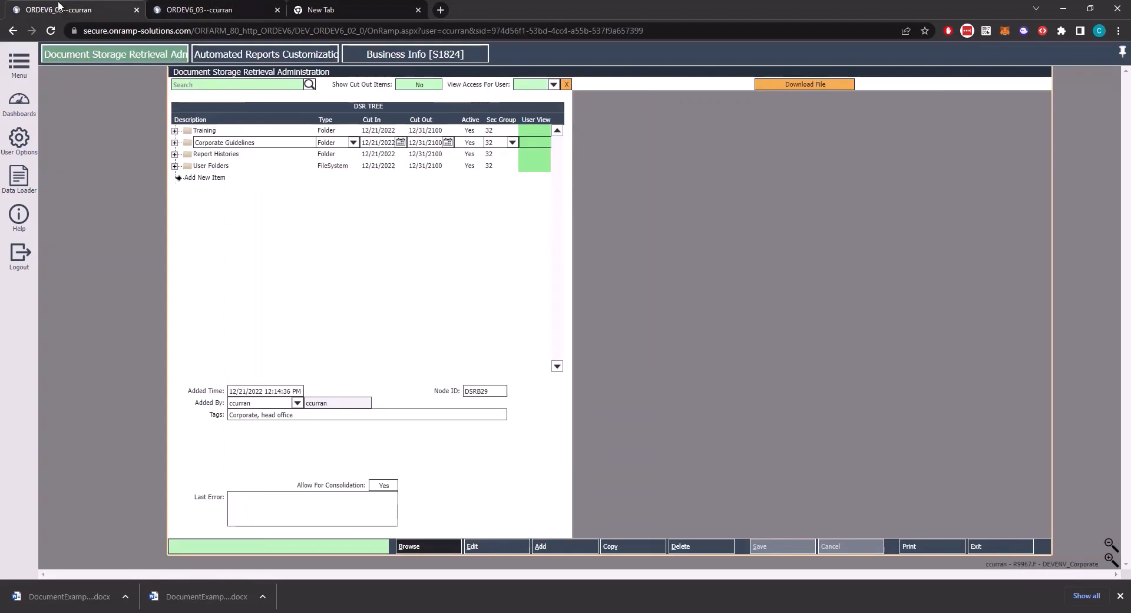
left_click(174, 142)
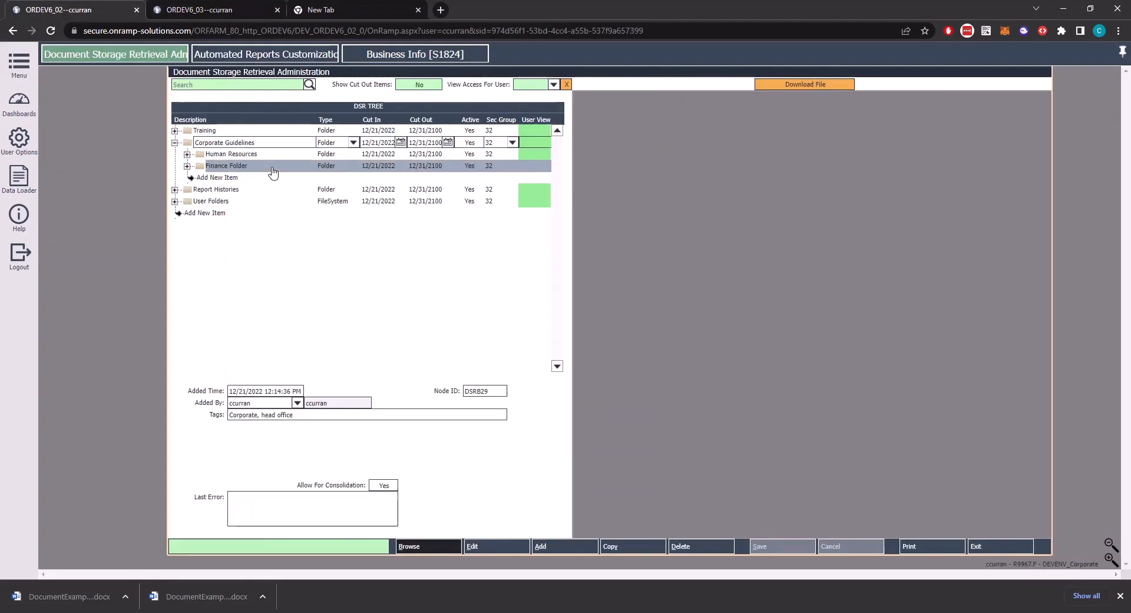
left_click(221, 10)
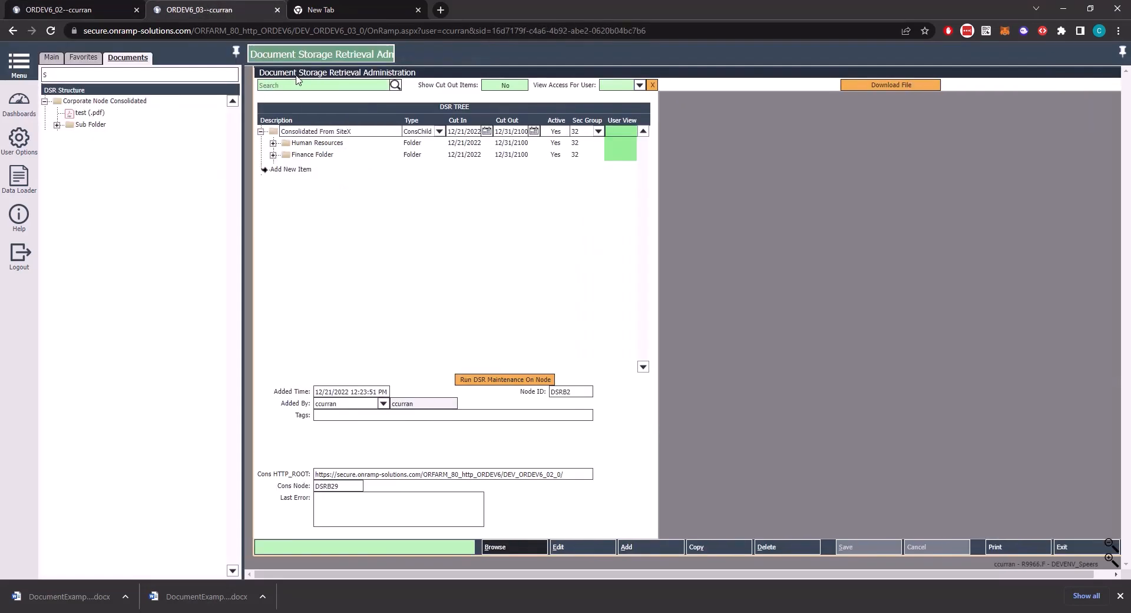
Rename the Consolidated From SiteX node as Corporate Guidelines and save it.
left_click(369, 131)
type("Corporate Guidelines")
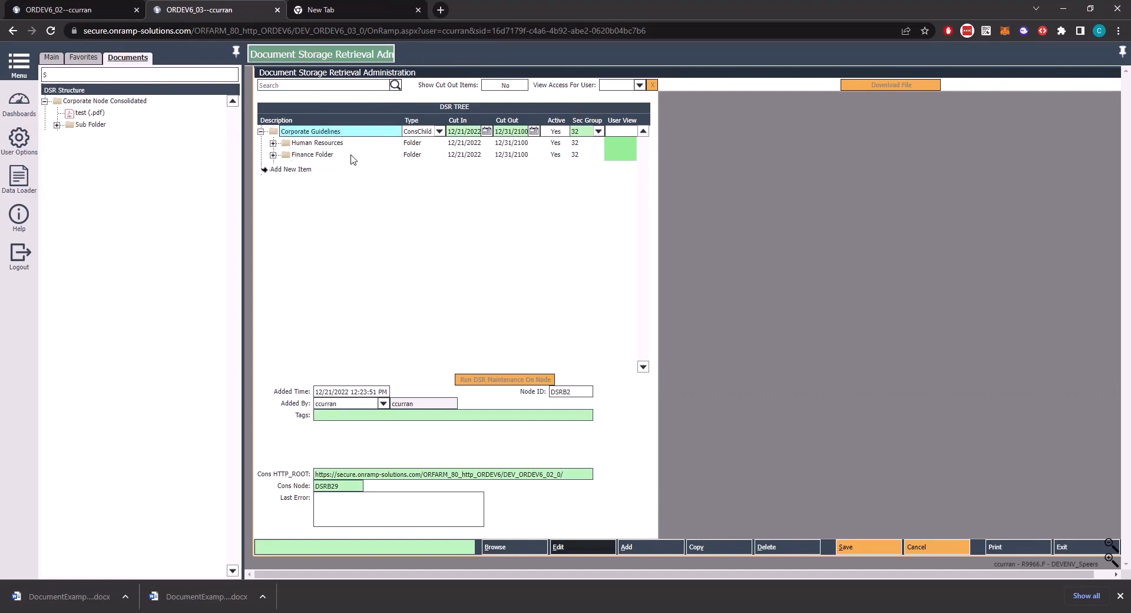
key("Return")
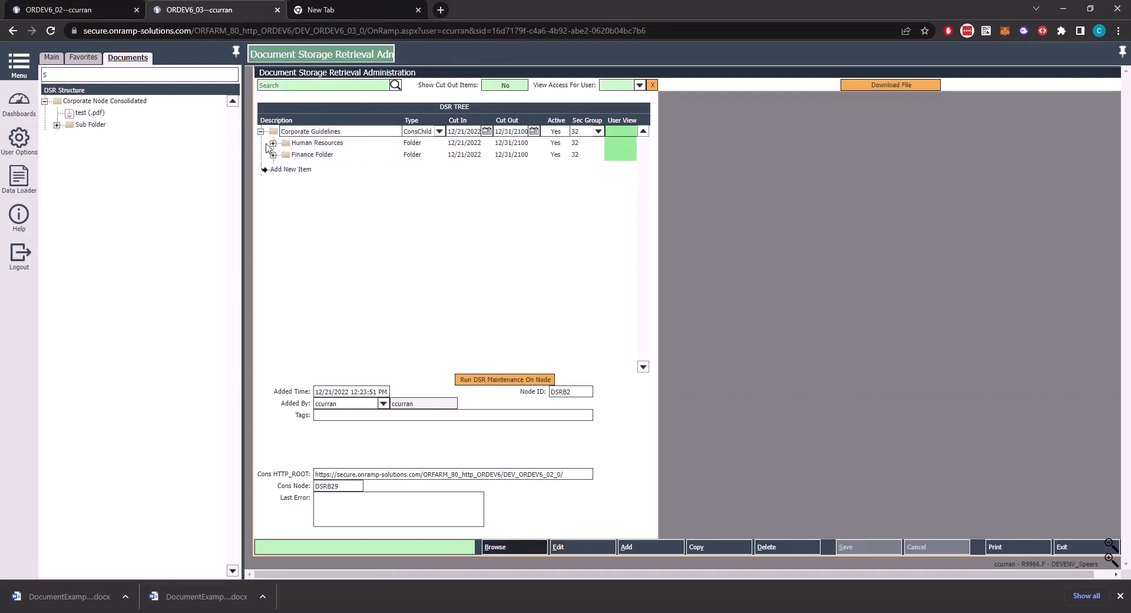
Try to rename the consolidated Human Resources folder as Human Resourcesd.
left_click(318, 144)
type("d")
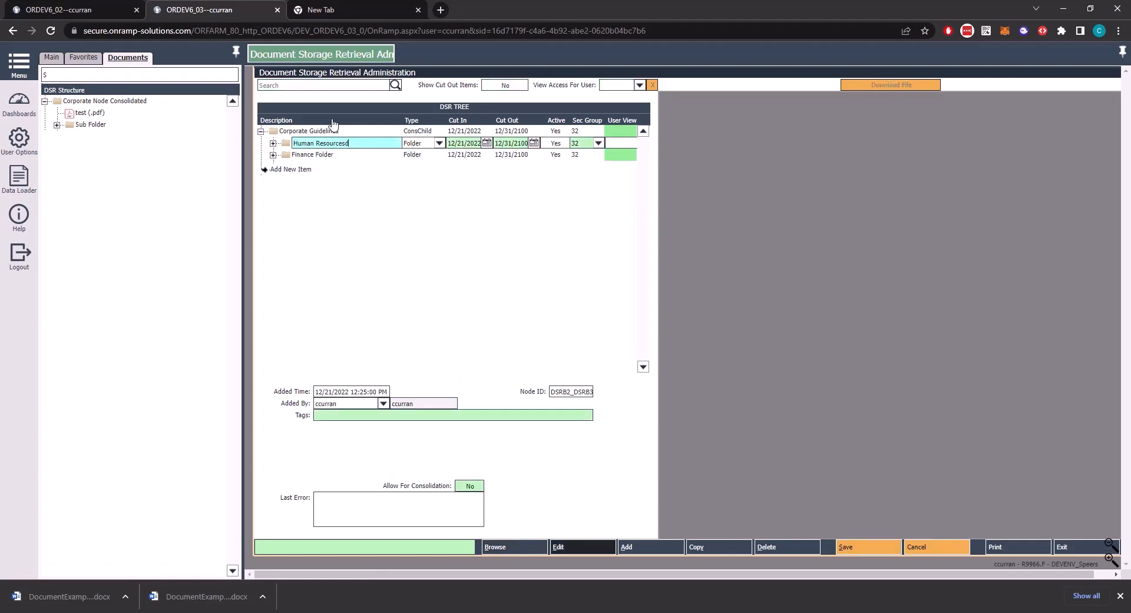
key("Return")
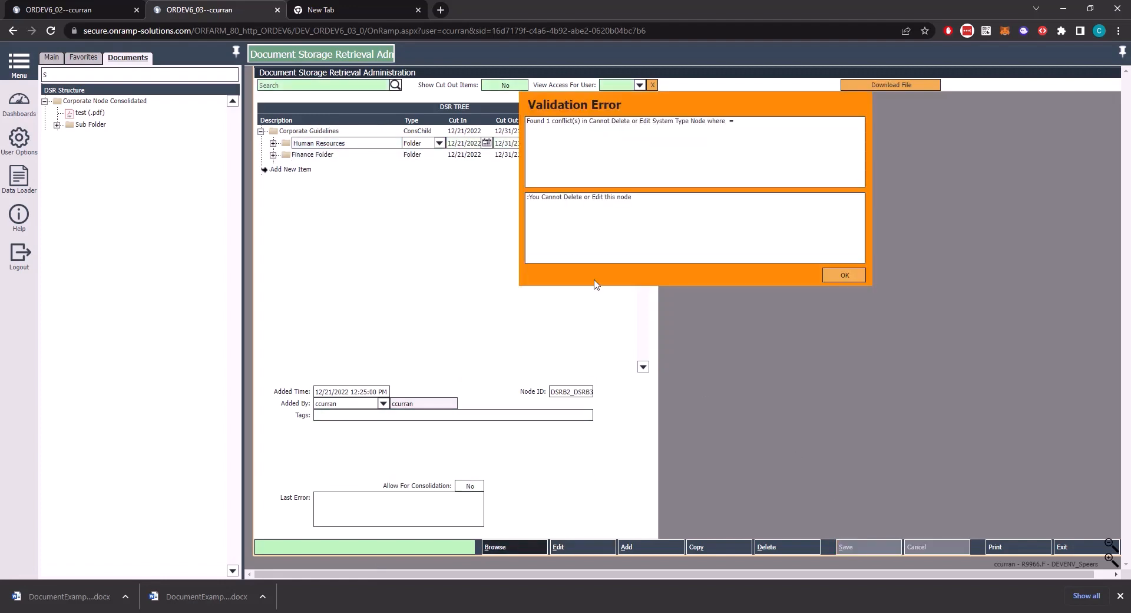
left_click(842, 275)
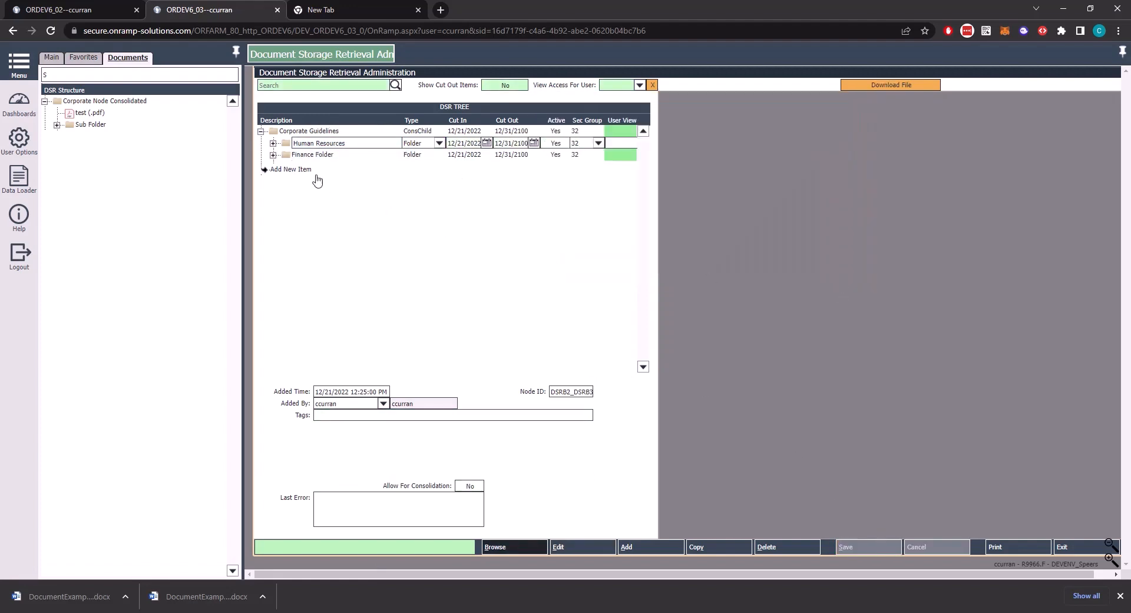
Expand the consolidated Human Resources and Hiring Policy folders and preview the Hiring Policy V2 document.
left_click(274, 145)
left_click(285, 155)
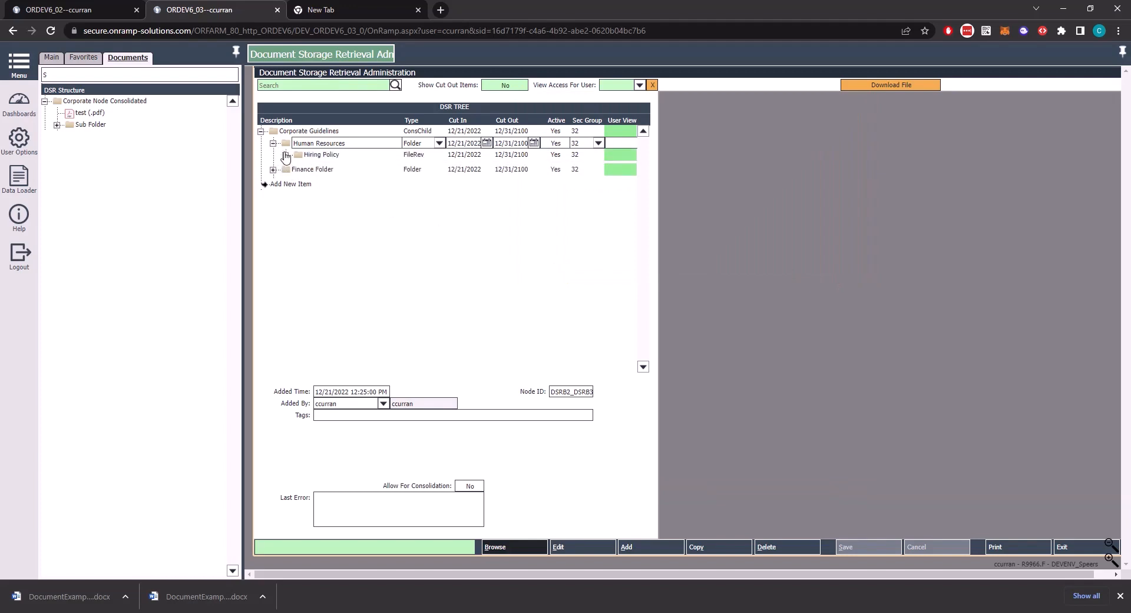
left_click(371, 167)
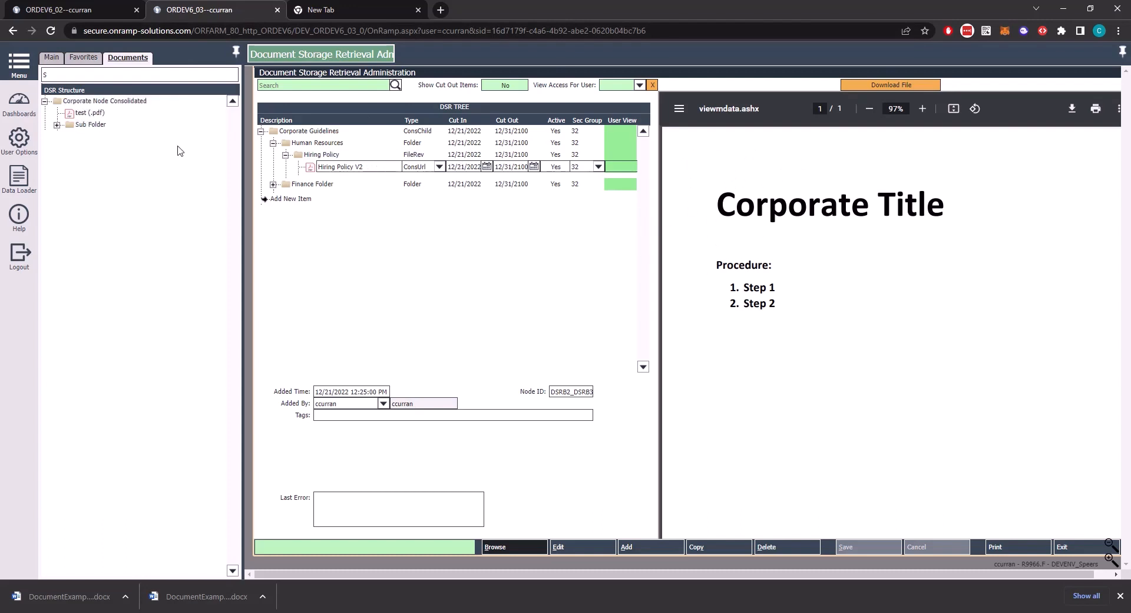
On the ORDEV6_02 site, add an item named 2023 Production Something of type Folder under Training.
left_click(73, 10)
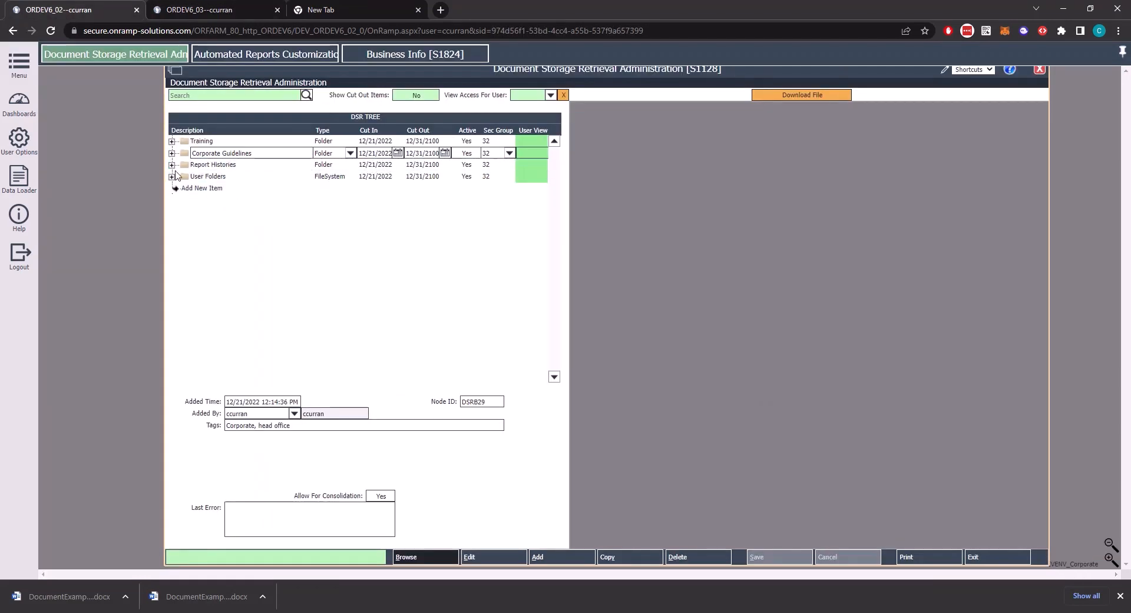
left_click(171, 141)
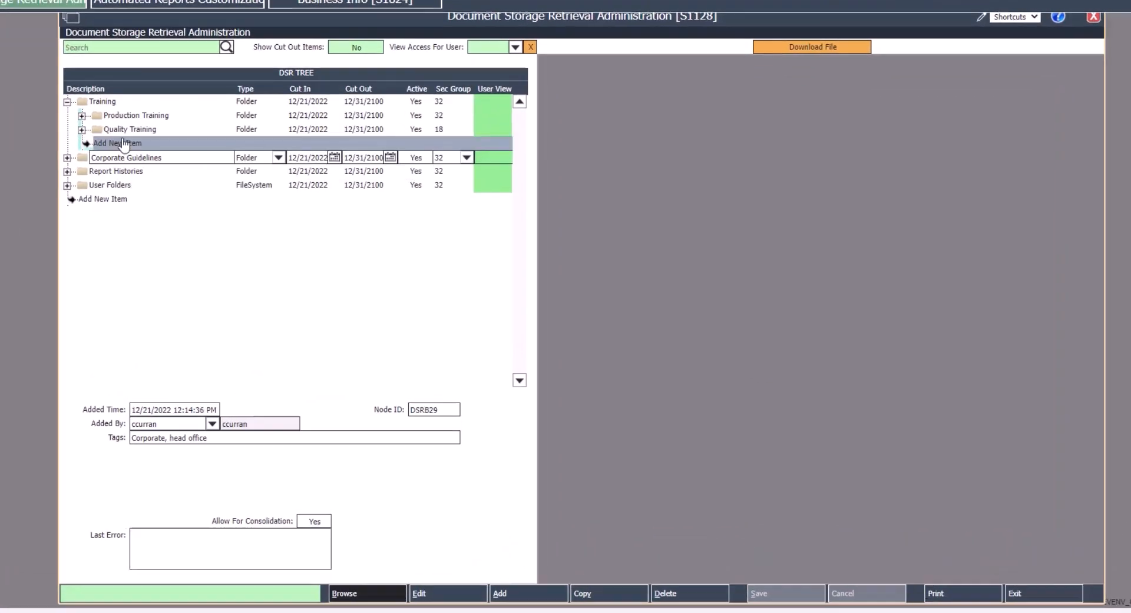
left_click(121, 144)
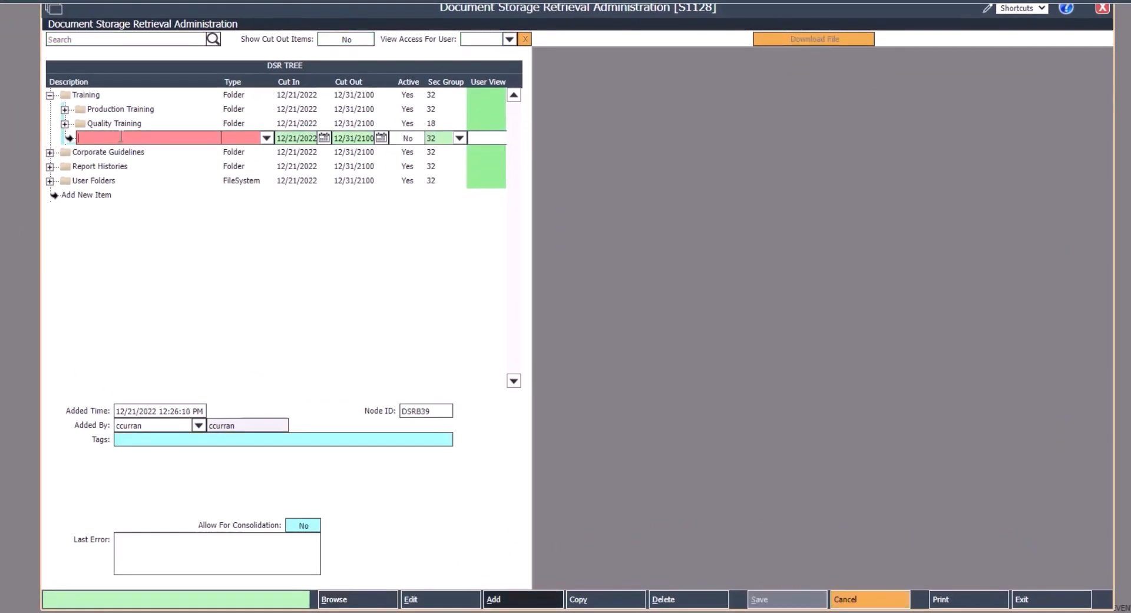
type("2023")
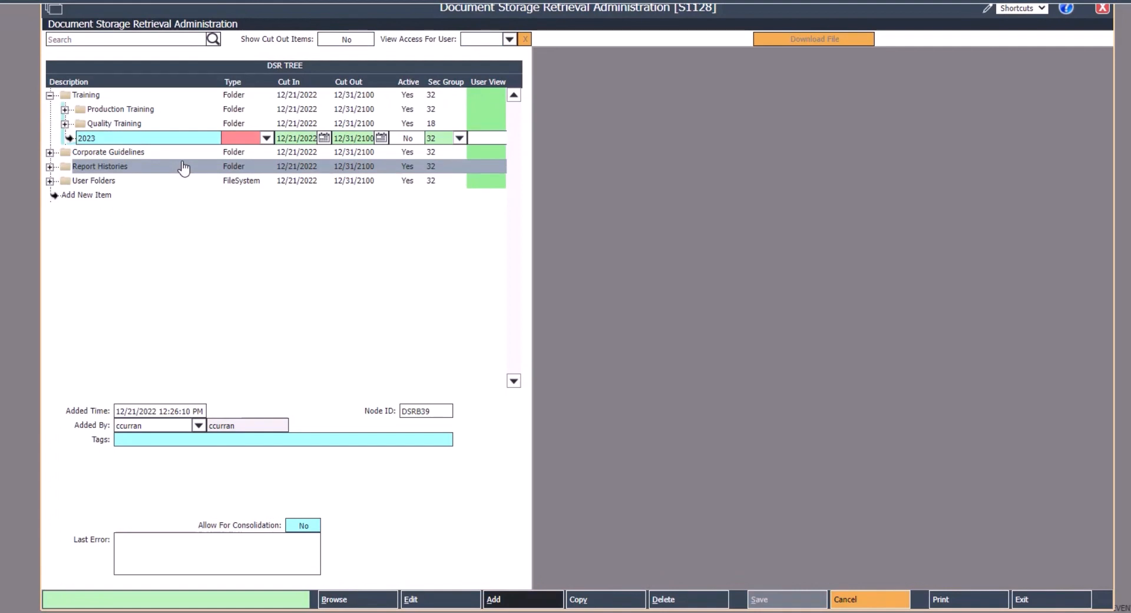
type(" Production Something")
left_click(266, 138)
left_click(309, 179)
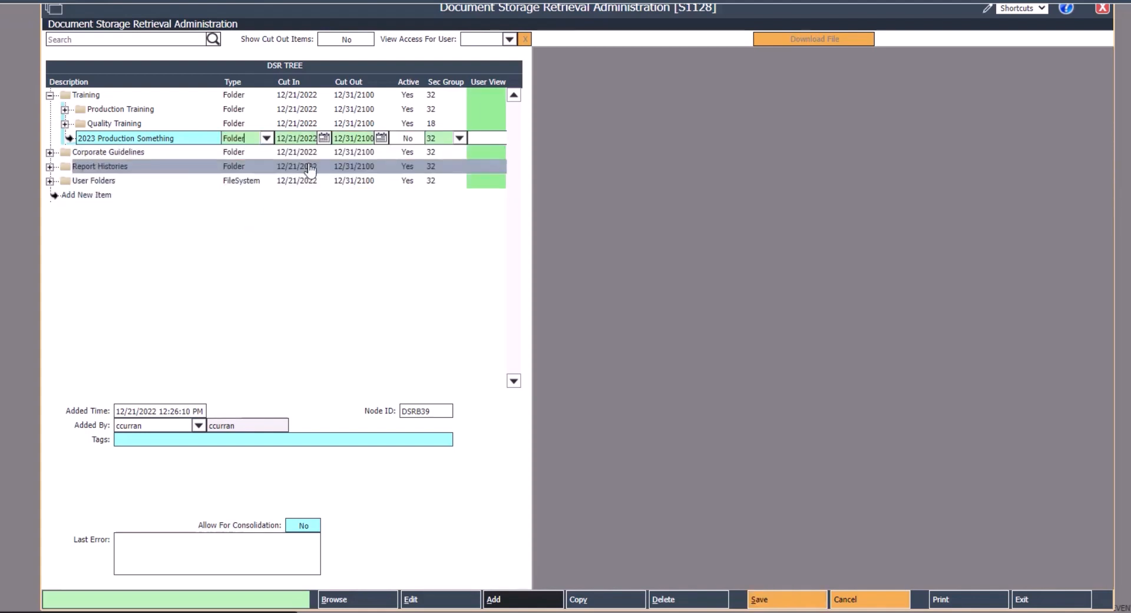
Set the new folder's Cut In date to 01/01/2023 and save it.
left_click(324, 138)
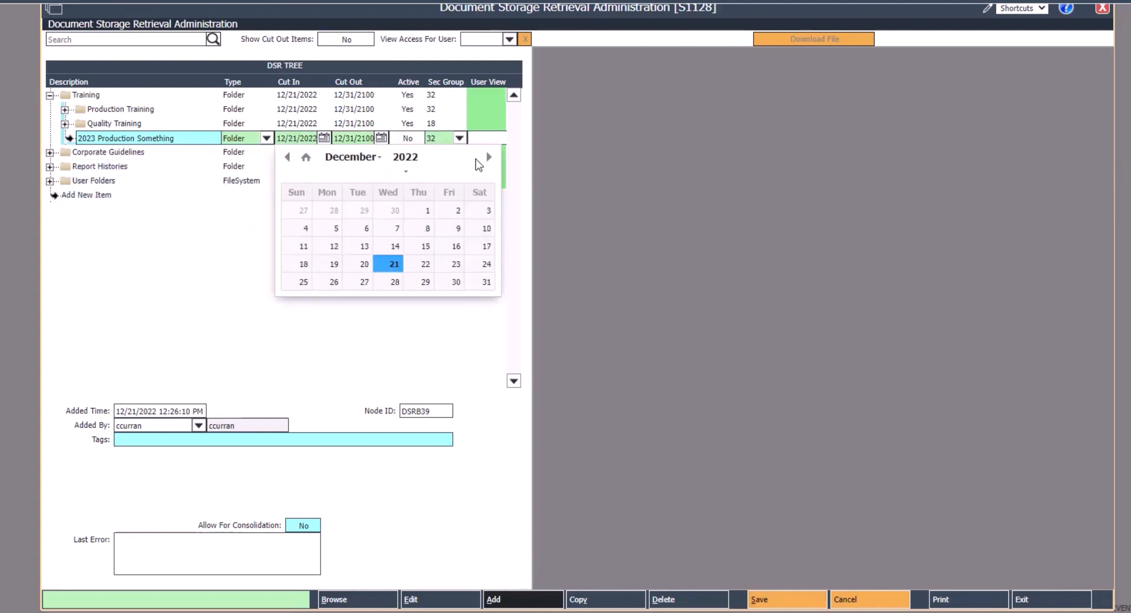
left_click(488, 157)
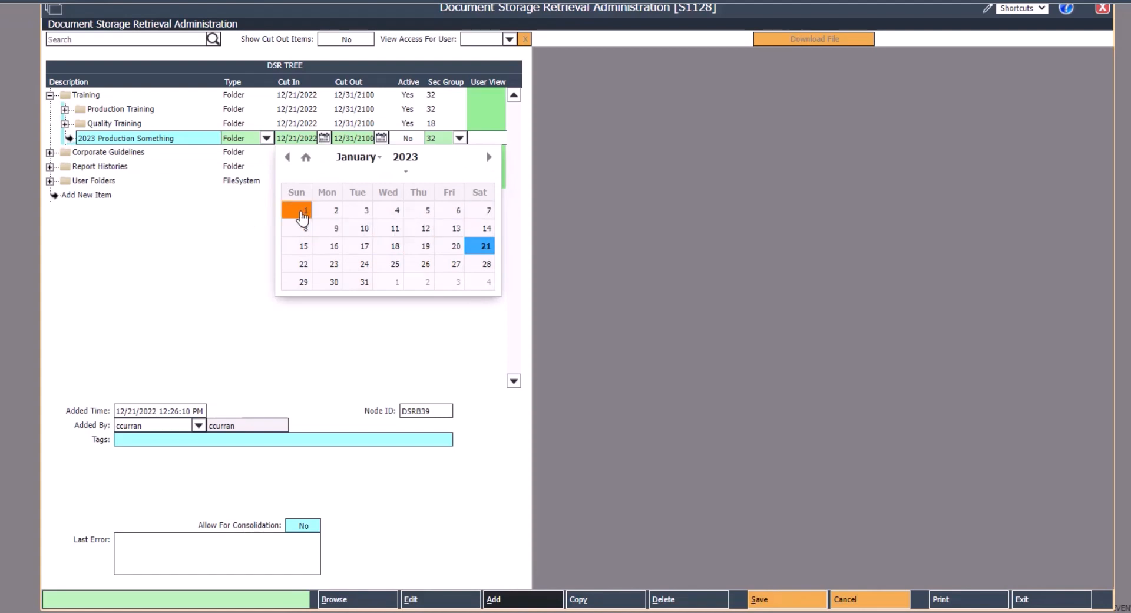
left_click(301, 211)
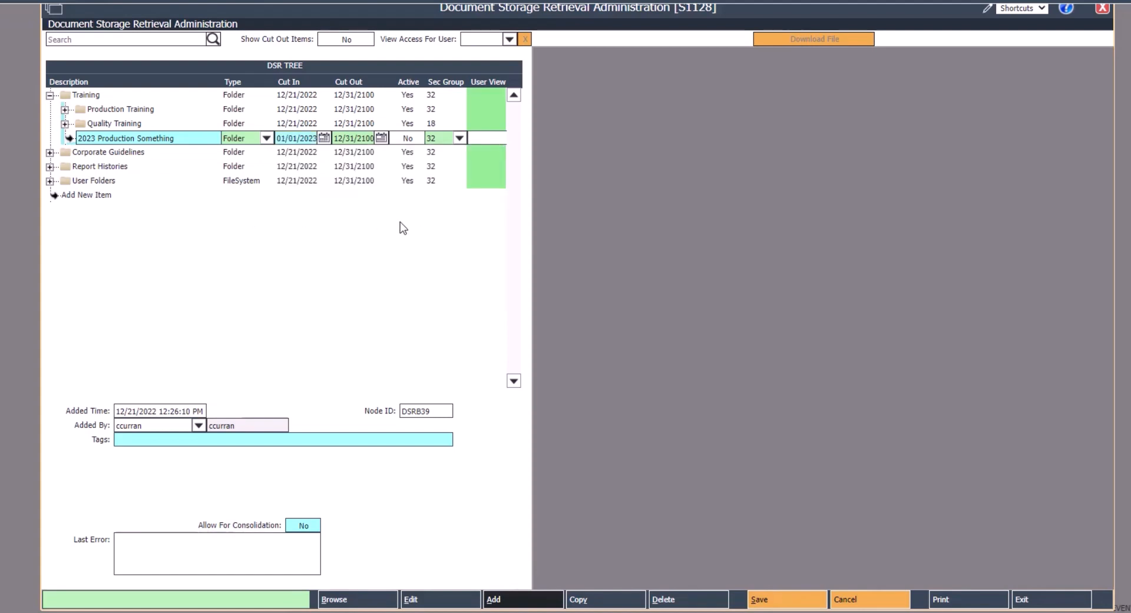
left_click(745, 594)
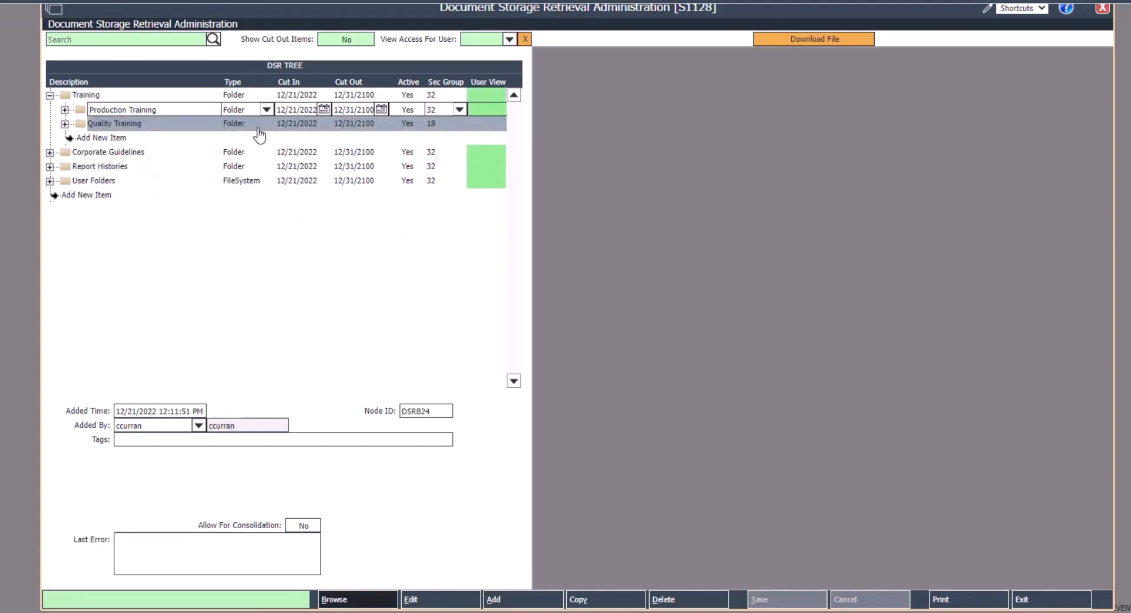
Show cut out items and add an item named 2023 FIle of type File under 2023 Production Something.
left_click(334, 39)
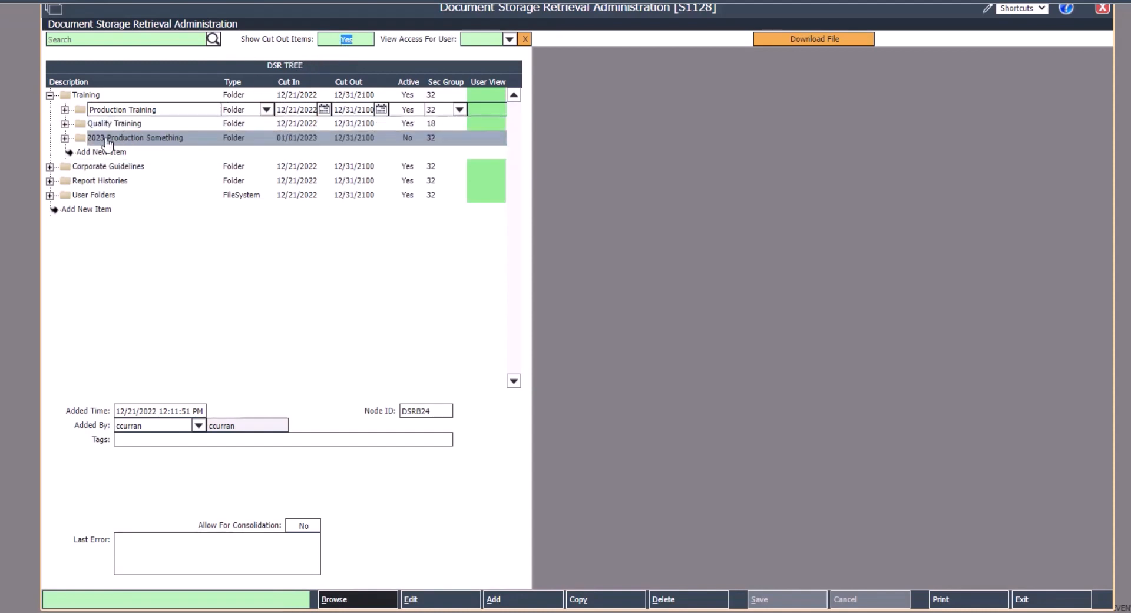
left_click(65, 138)
left_click(150, 152)
type("2023 FIle")
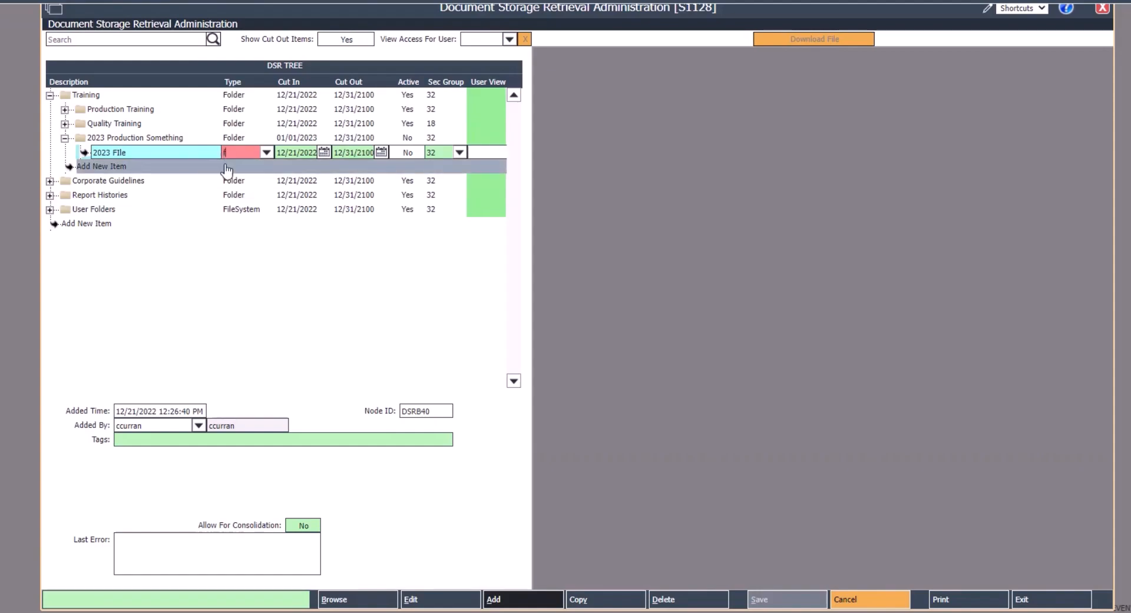
key("Tab")
type("File")
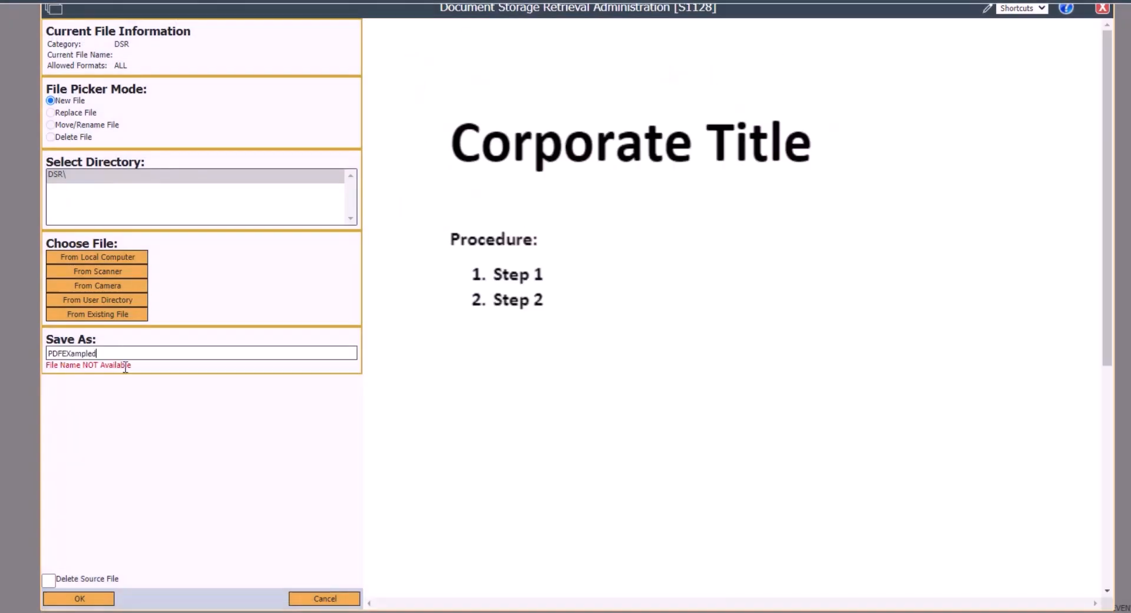
Upload the example PDF to the DSR directory as PDFEXampledaf and save the new file item.
type("af")
left_click(108, 599)
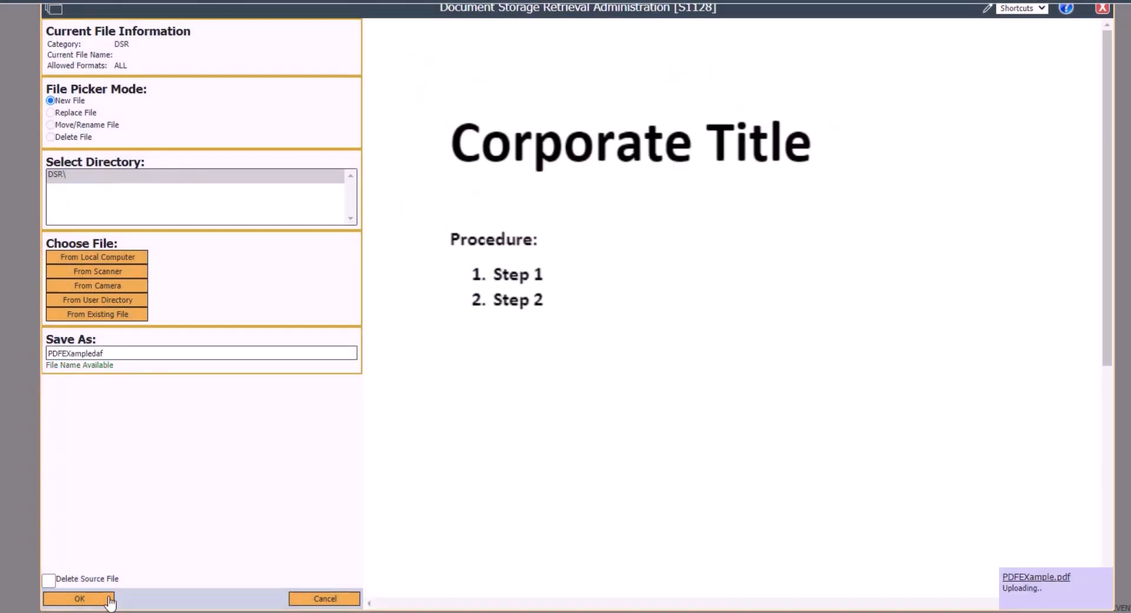
left_click(791, 602)
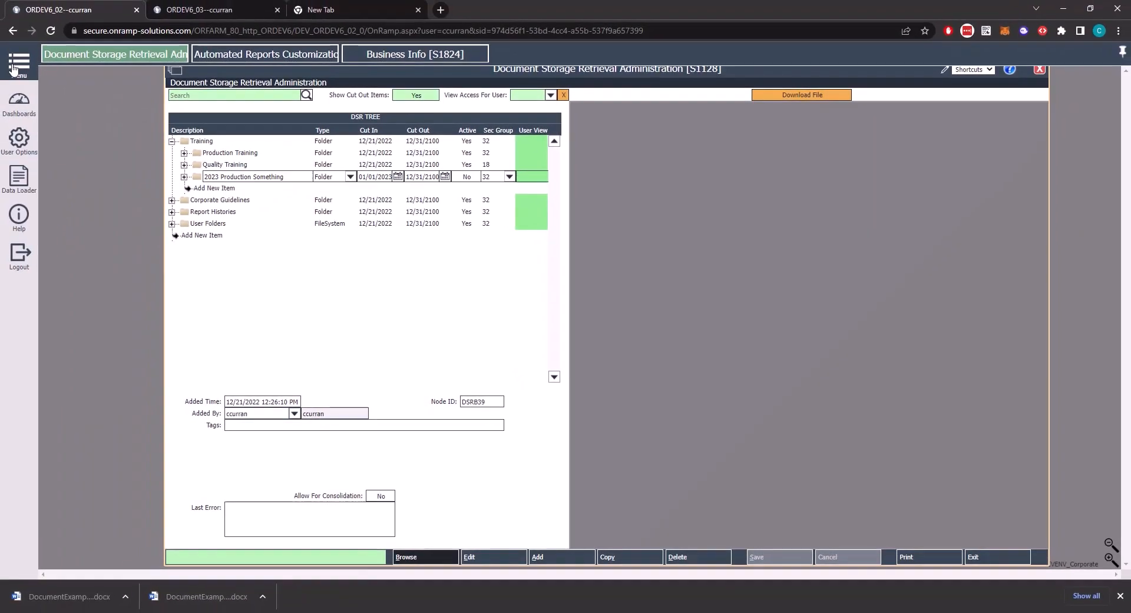
Clear the document search and expand Training in the Documents tree to check which folders users can see.
left_click(126, 57)
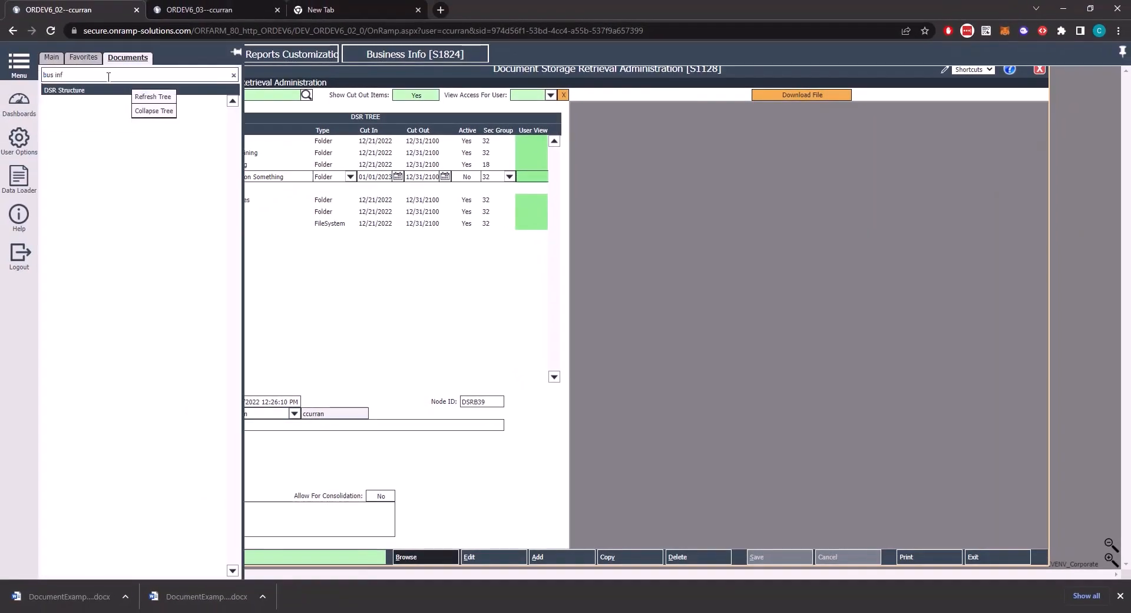
left_click(115, 94)
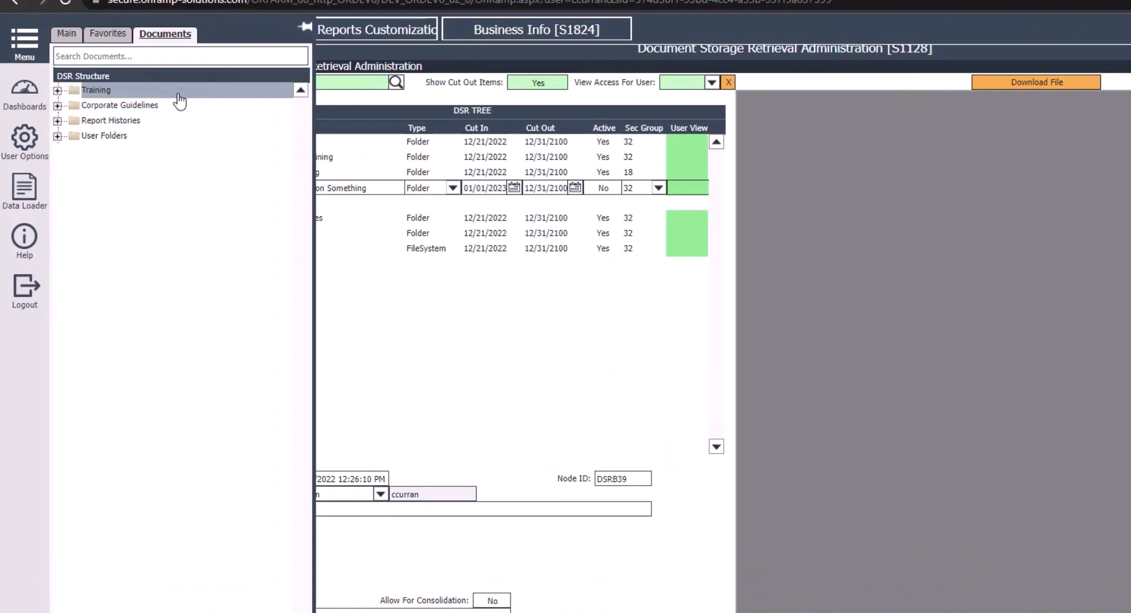
left_click(24, 41)
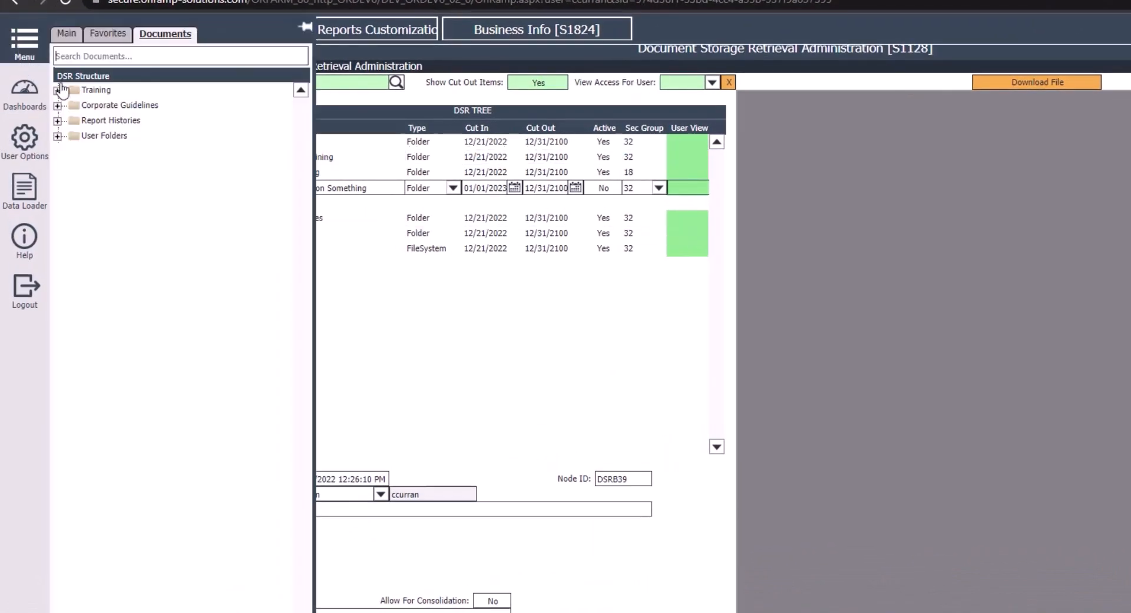
left_click(58, 90)
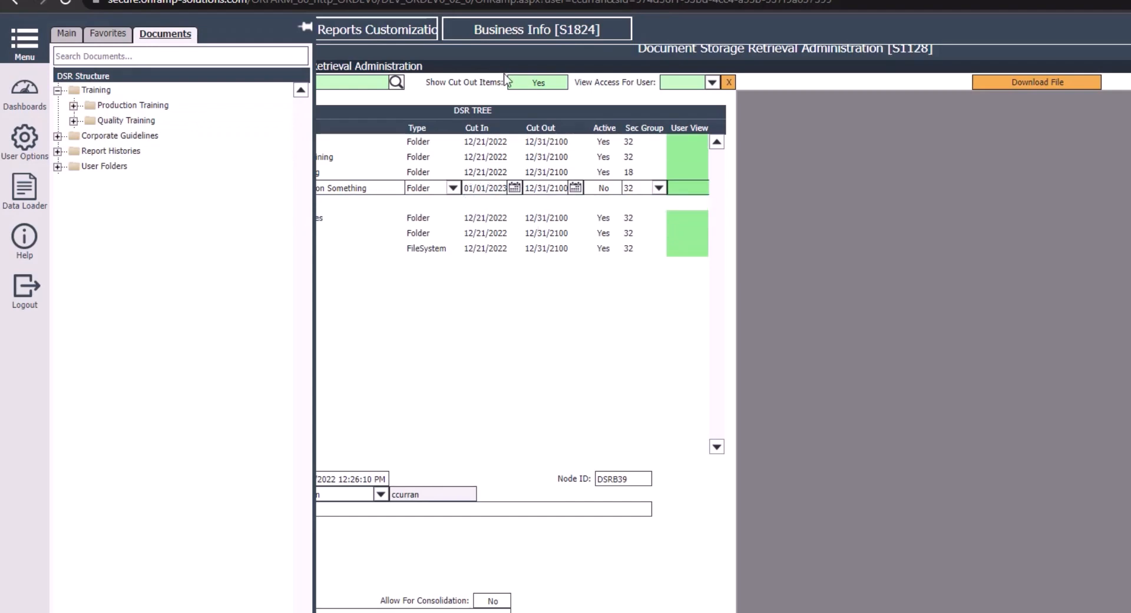
left_click_drag(498, 60, 527, 59)
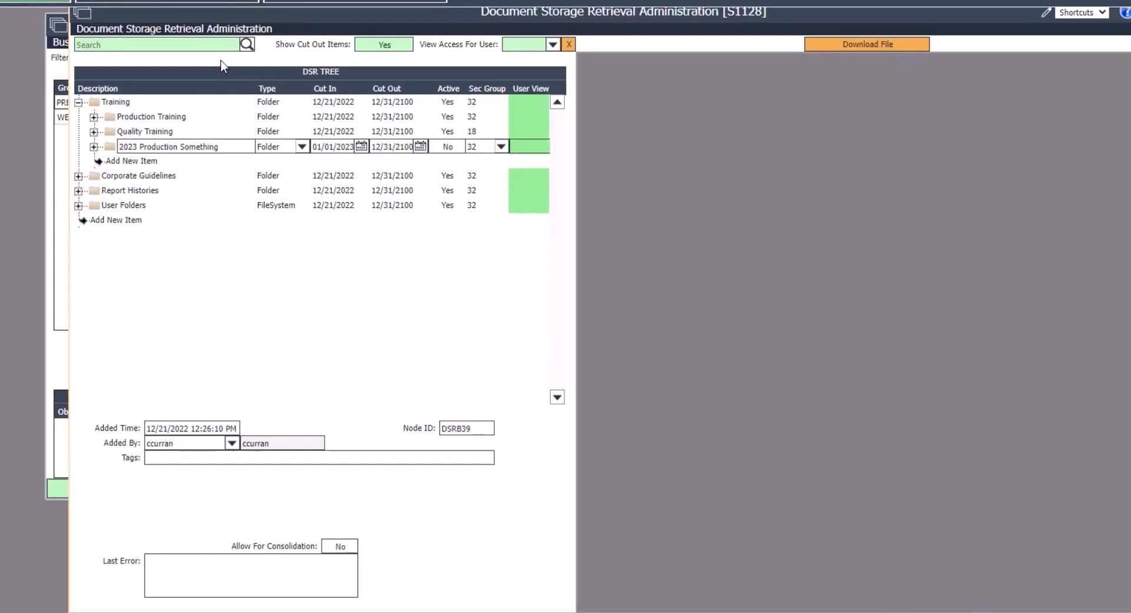
Collapse Training in the DSR tree, enter drag mode, and move Training below Corporate Guidelines.
left_click(25, 106)
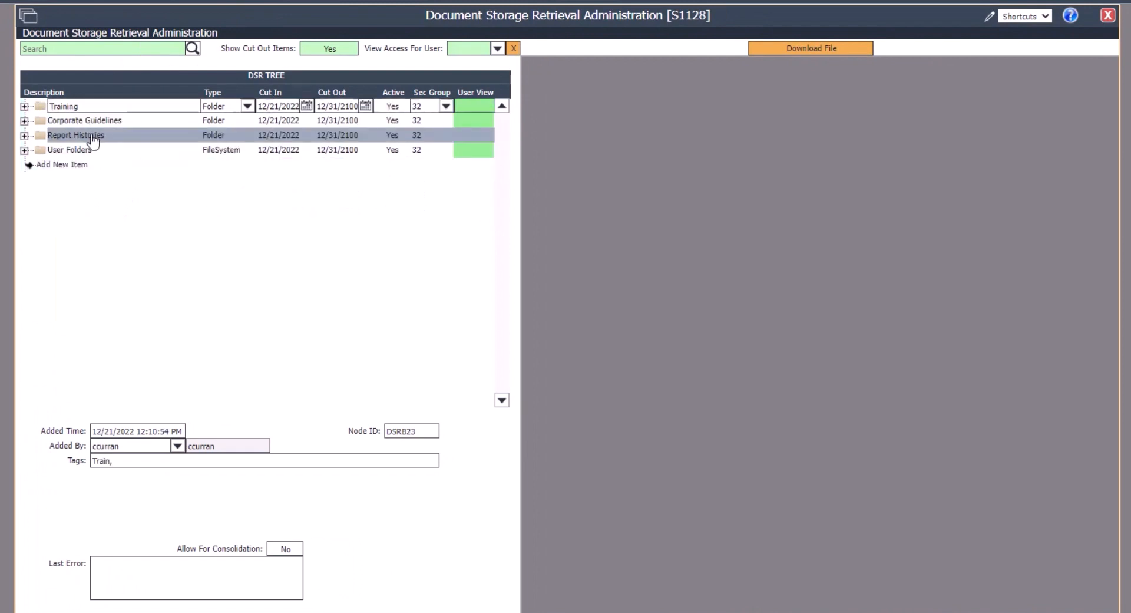
right_click(124, 93)
left_click(151, 137)
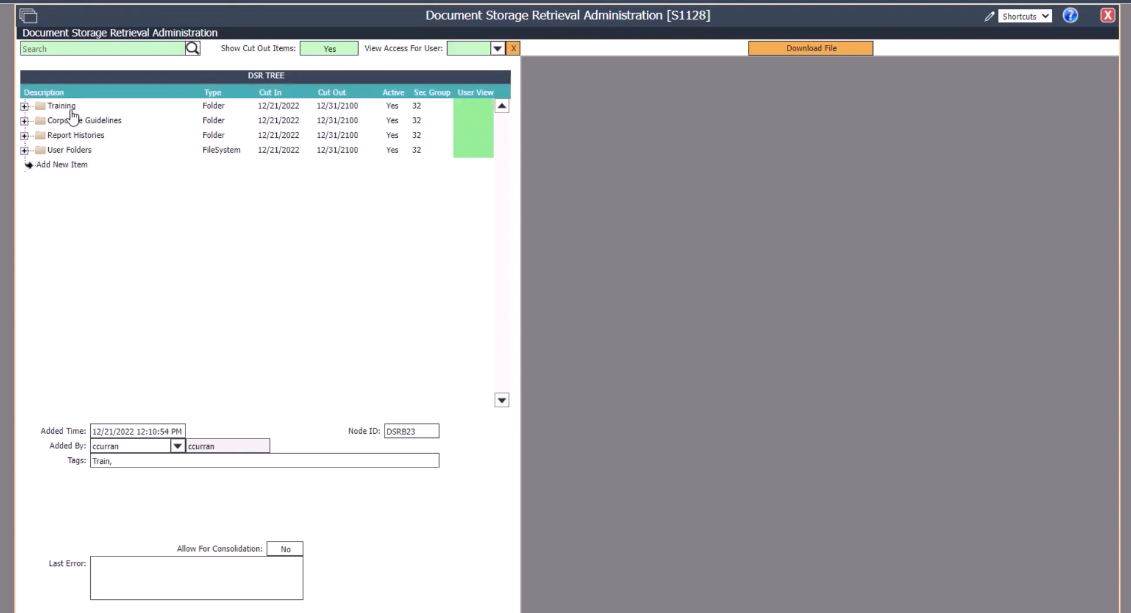
left_click_drag(65, 109, 77, 142)
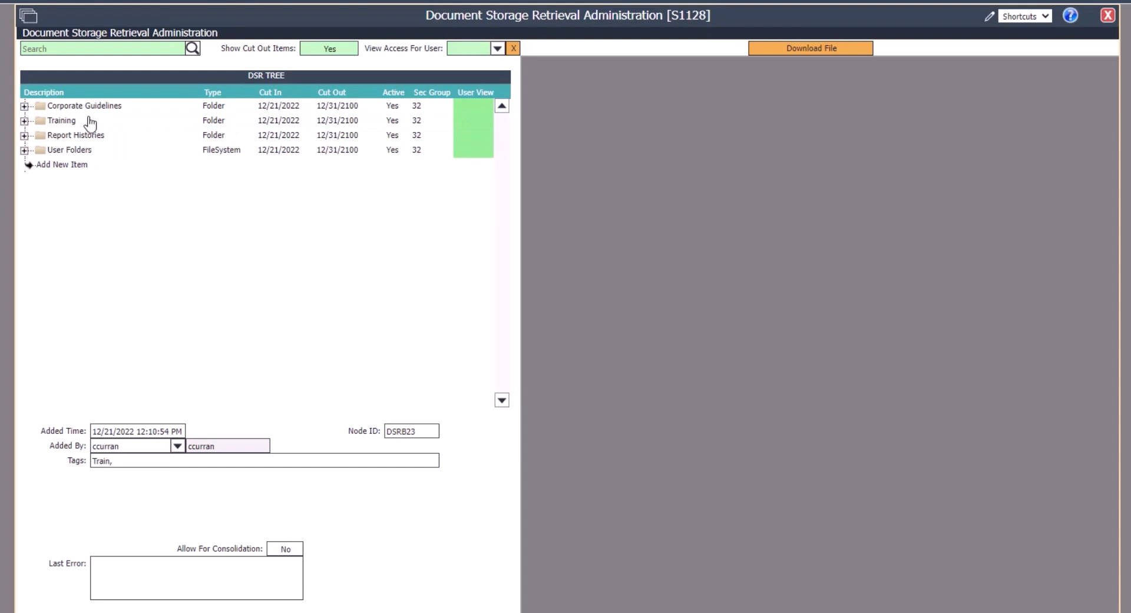
Add a top-level item named Folder of type Folder and move it into Training between Production Training and Quality Training.
left_click(59, 164)
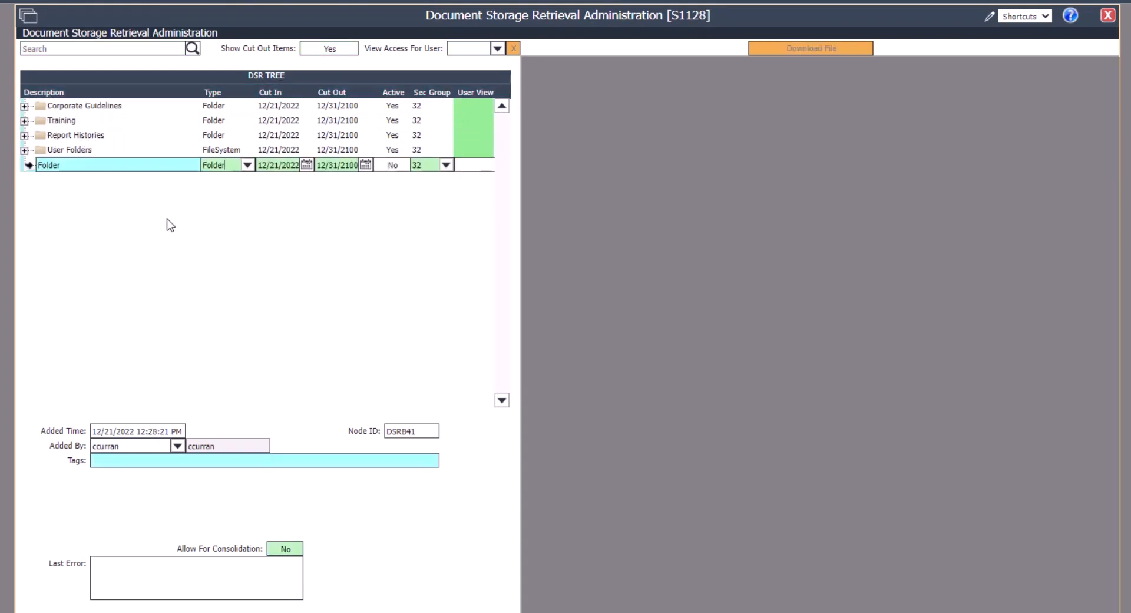
left_click(71, 212)
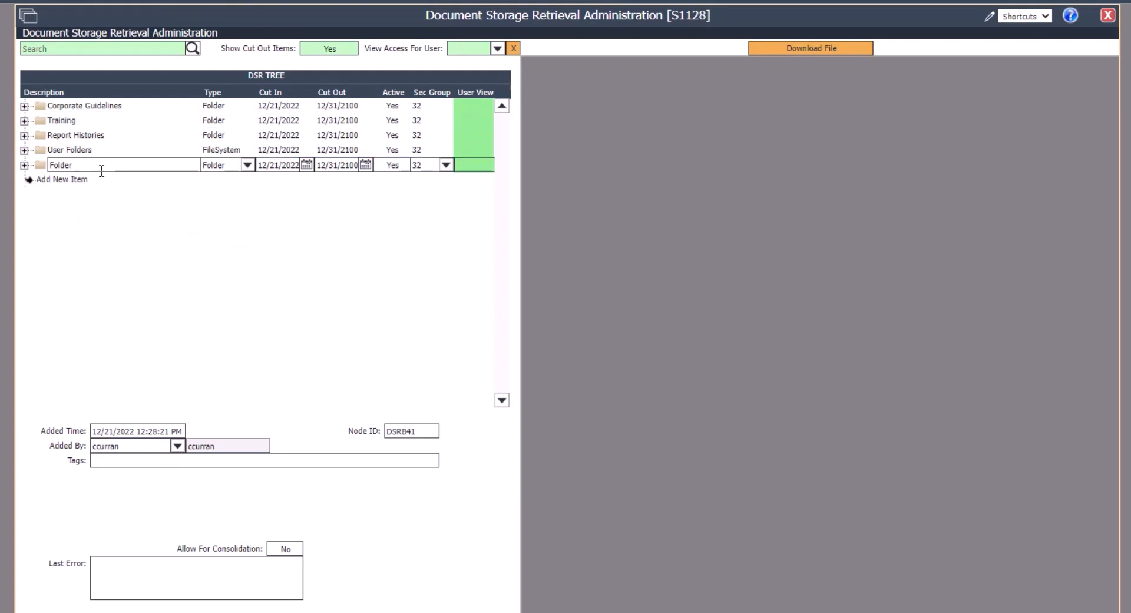
left_click(25, 121)
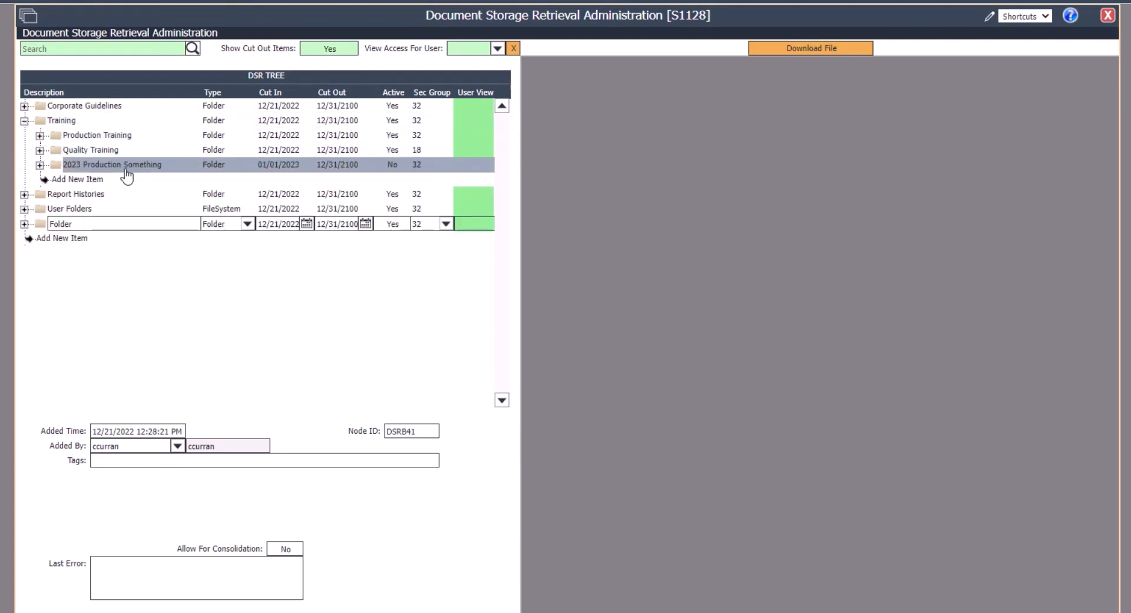
right_click(120, 94)
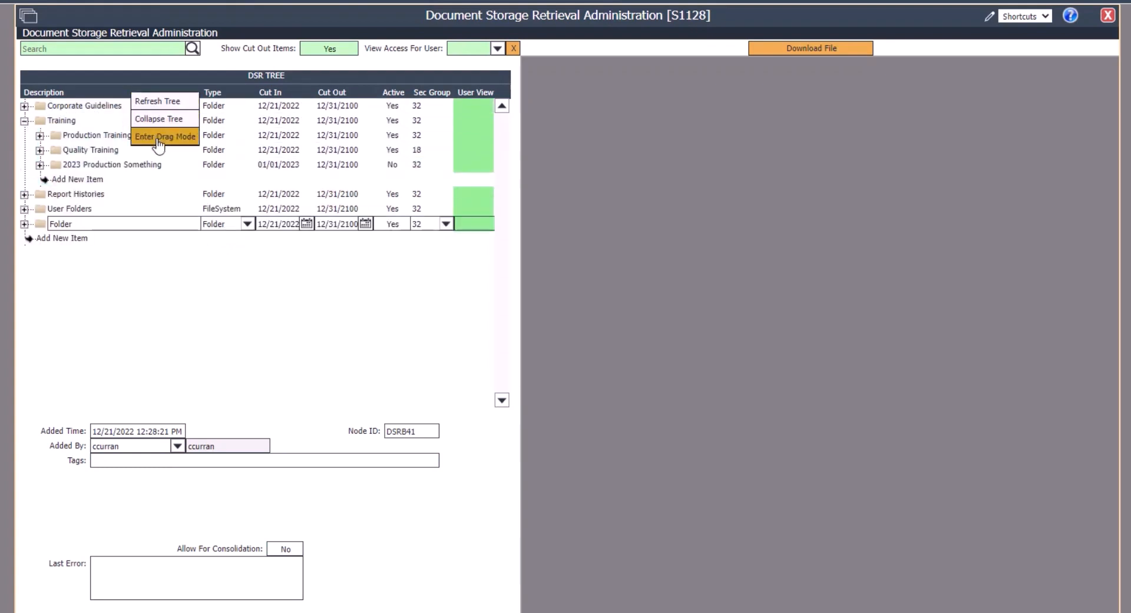
left_click(154, 139)
left_click_drag(72, 227, 100, 155)
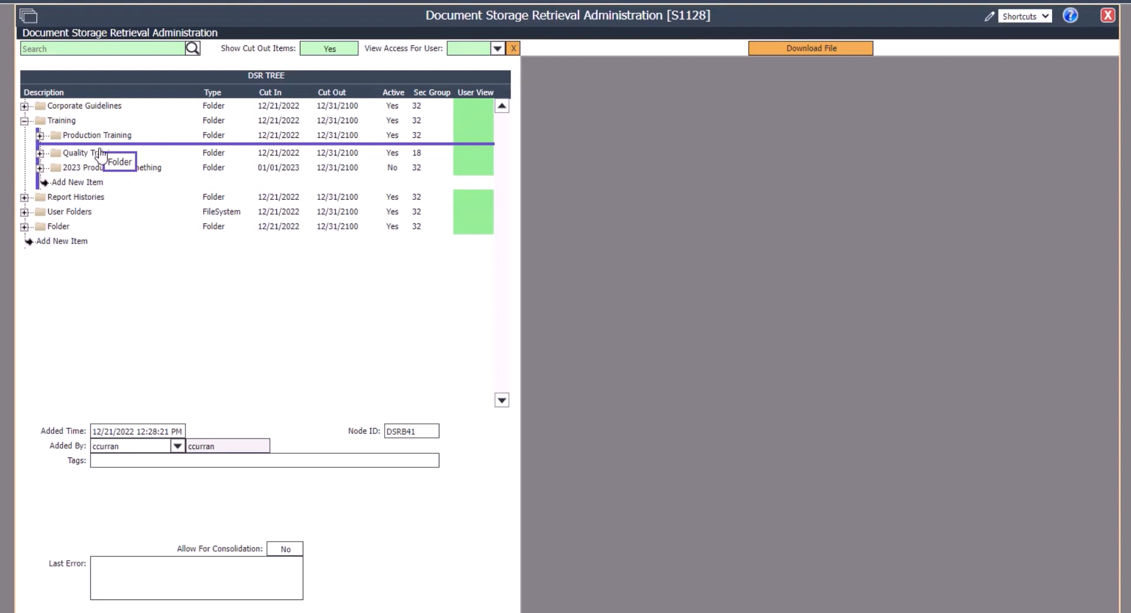
left_click_drag(100, 154, 101, 154)
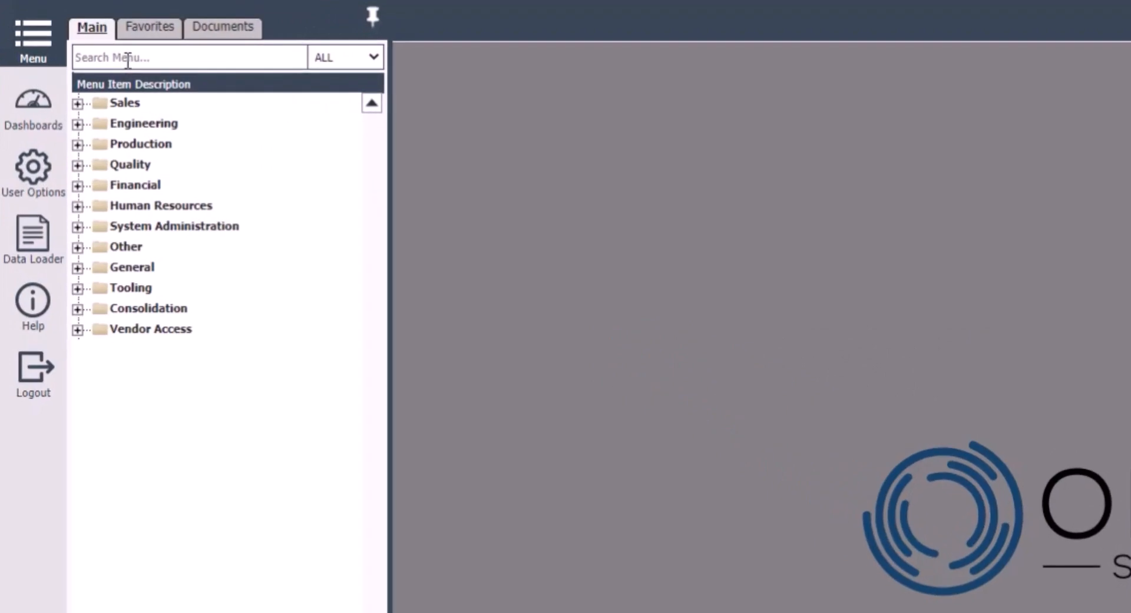
Open Powerpoint Manager [S2813] and add a presentation with an initial revision file.
type("power")
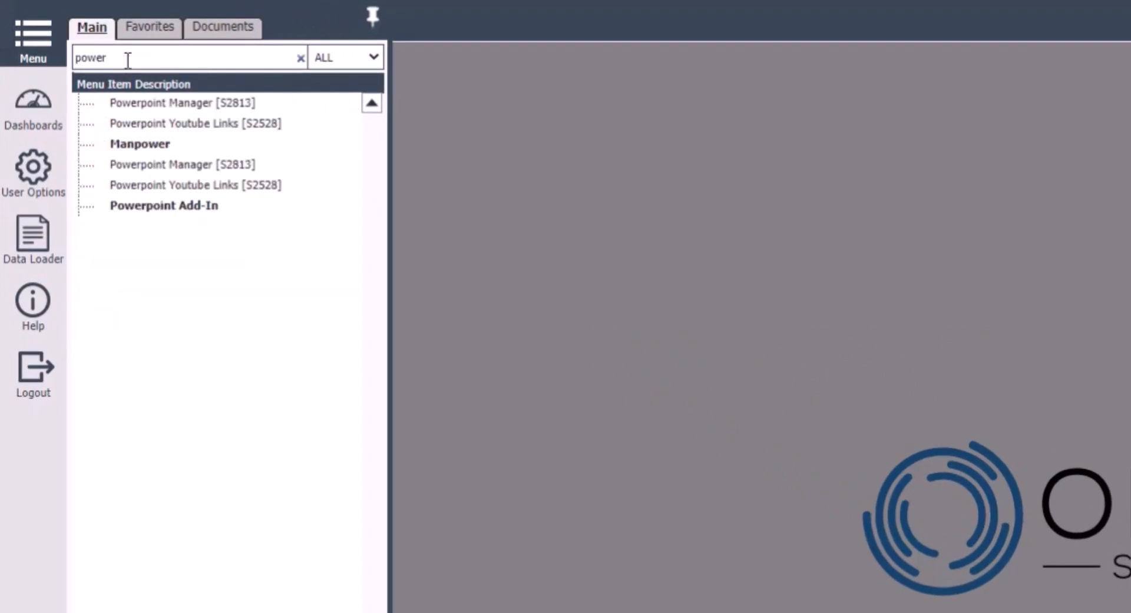
left_click(257, 103)
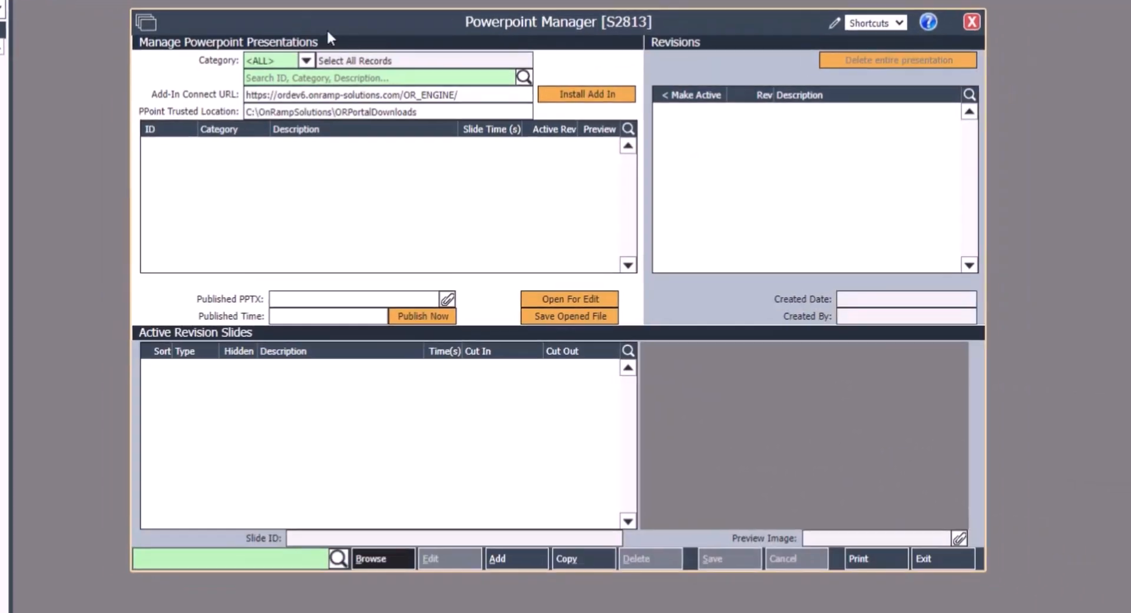
left_click_drag(327, 32, 345, 30)
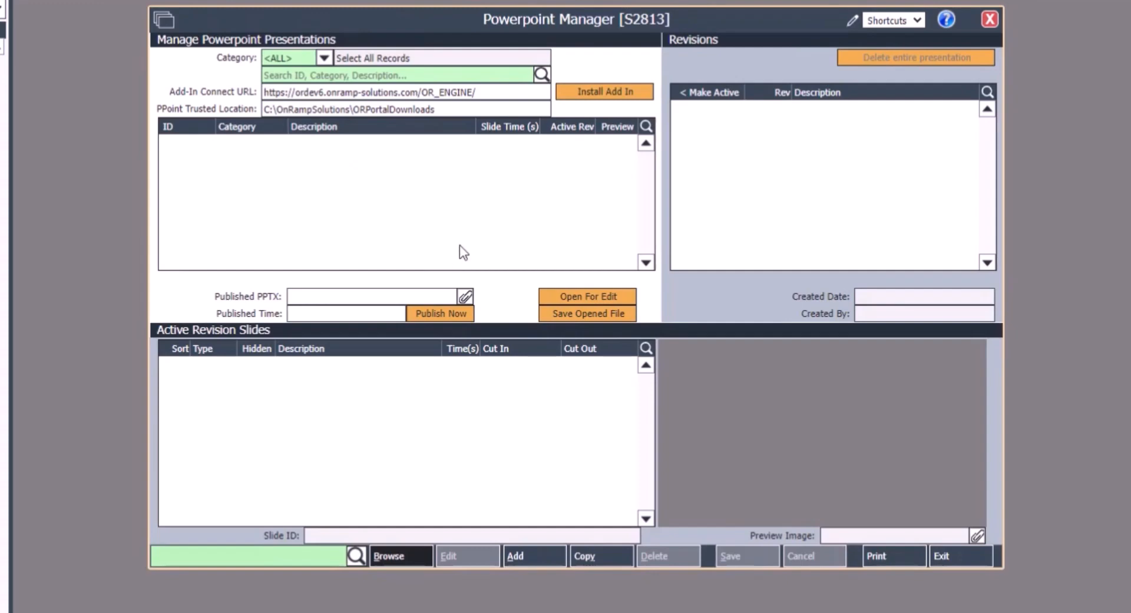
left_click(530, 558)
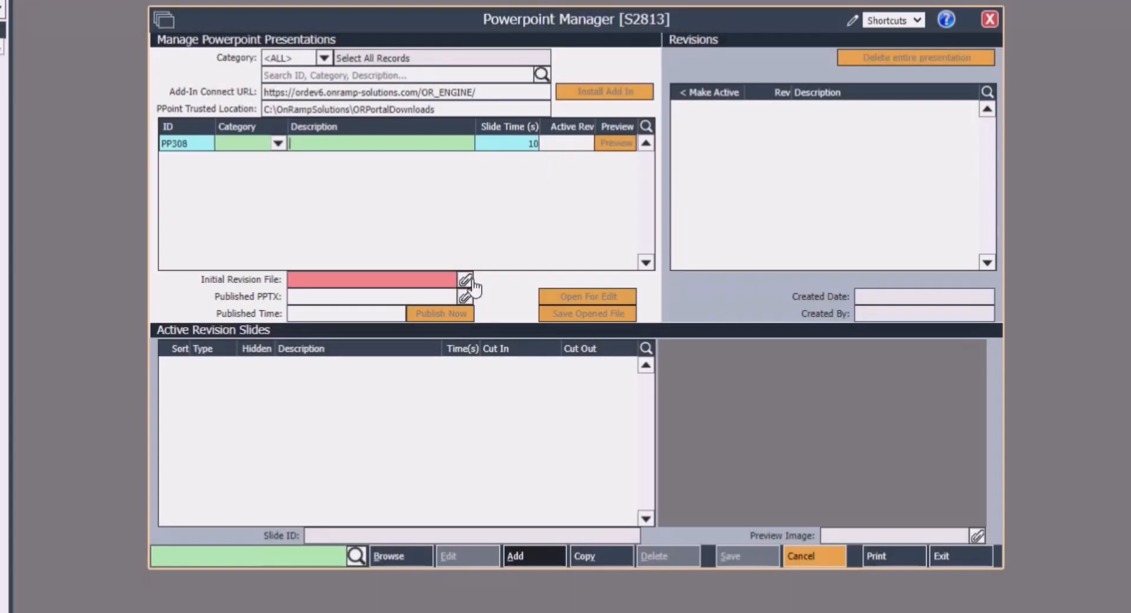
left_click(463, 287)
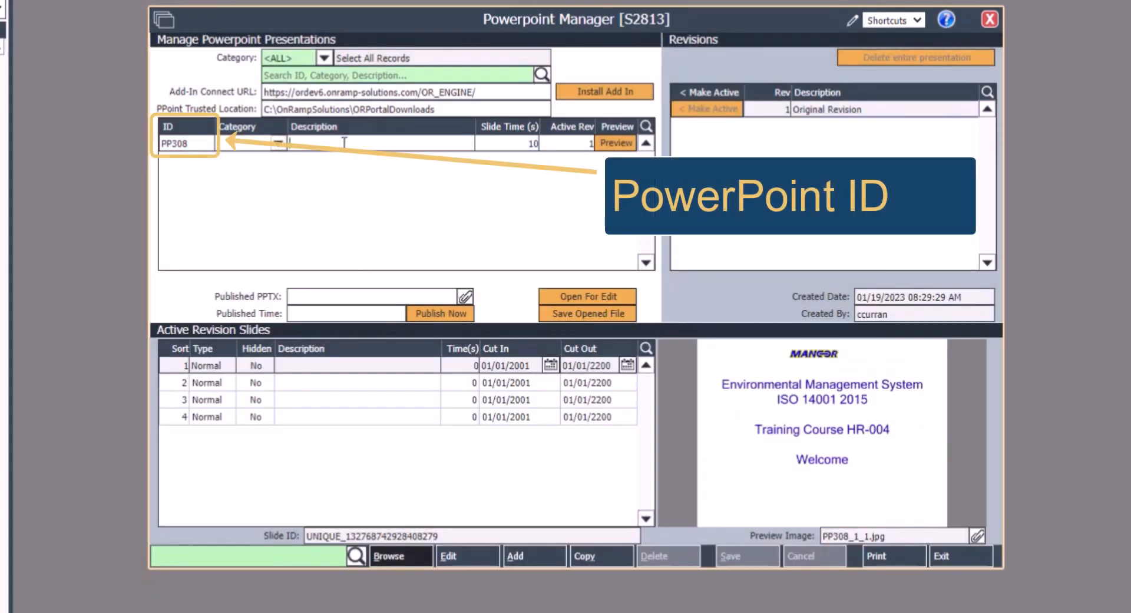
Describe the new presentation as ISO 14001 Training, save it, and select its ID.
type("ISO 14001 Tra")
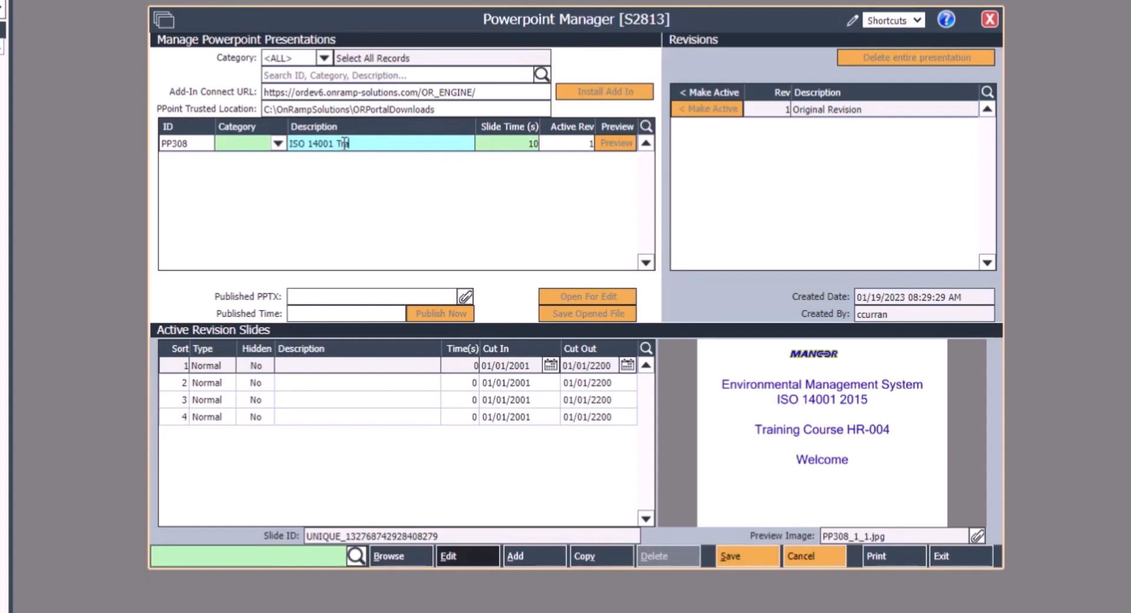
type("ining")
key("alt+s")
left_click_drag(188, 144, 156, 145)
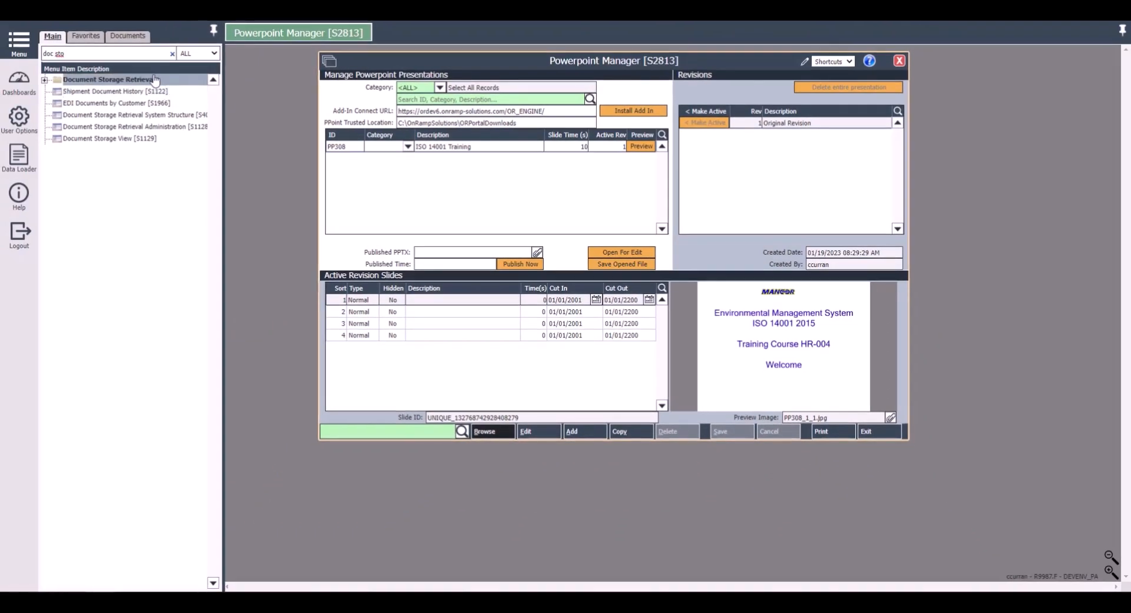
Open Document Storage Retrieval Administration [S1128] and add and save a folder named Environmental Polices.
left_click(201, 92)
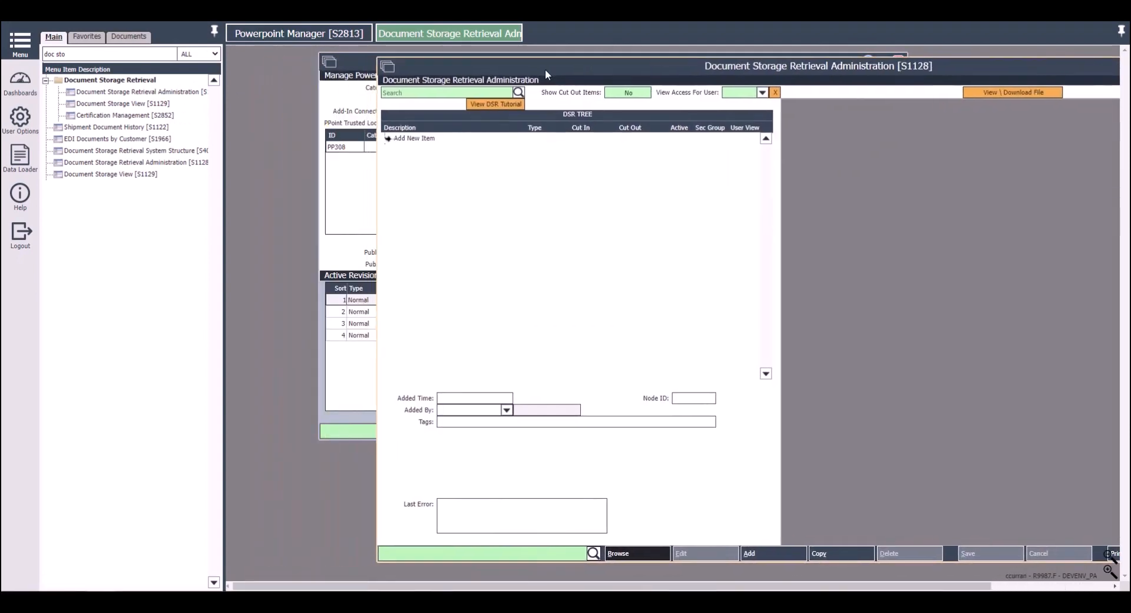
type("Environmental Polices")
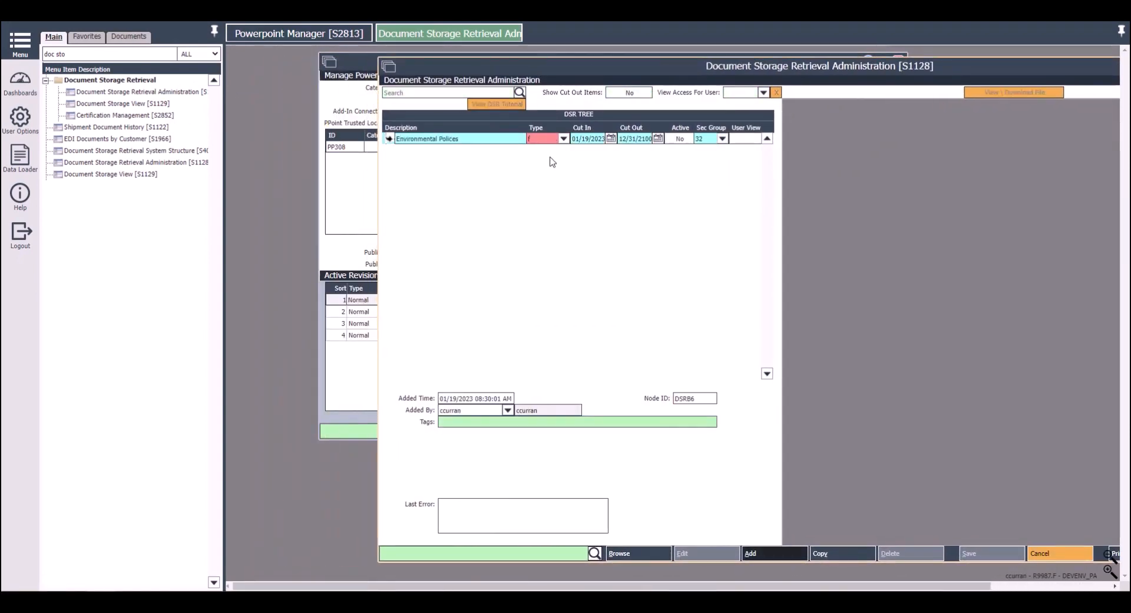
key("Tab")
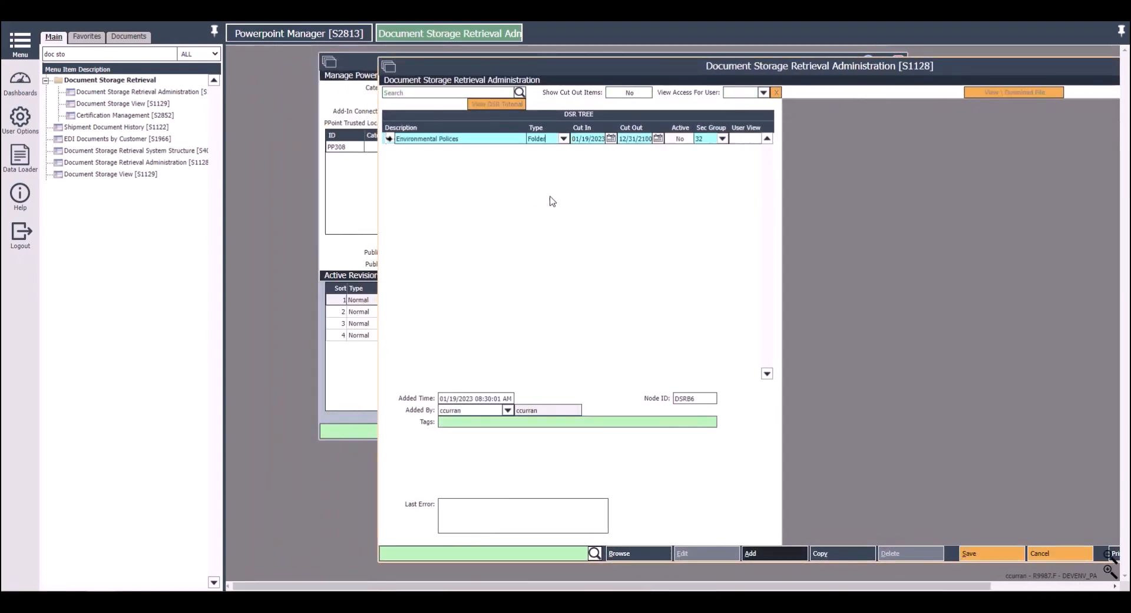
key("alt+s")
Add an item named ISO 14001 Training of type PPT inside the Environmental Polices folder.
left_click(474, 153)
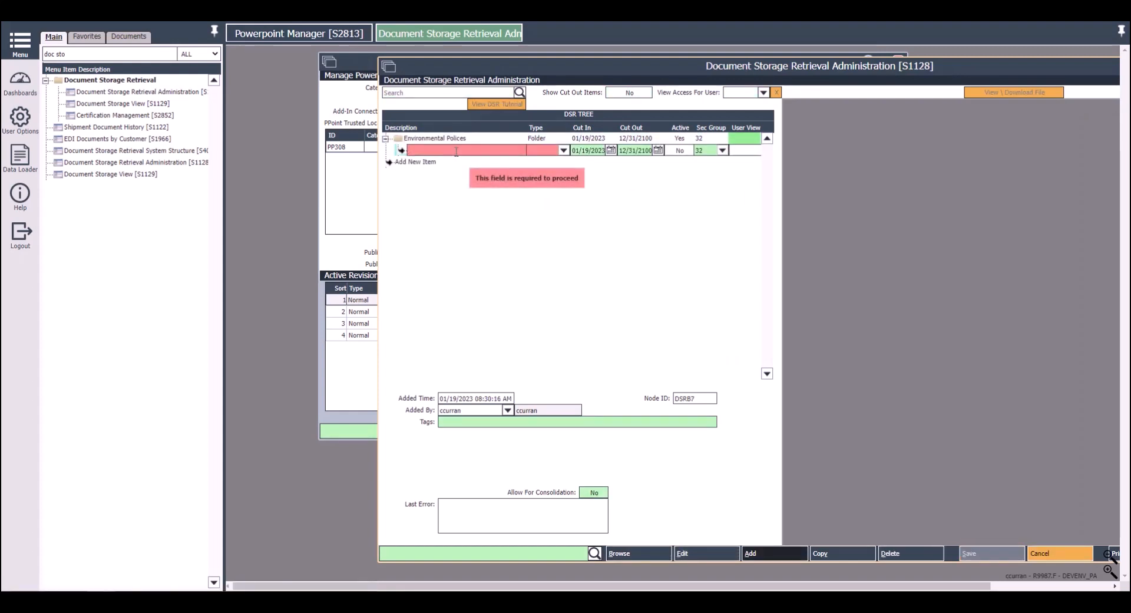
type("ISO")
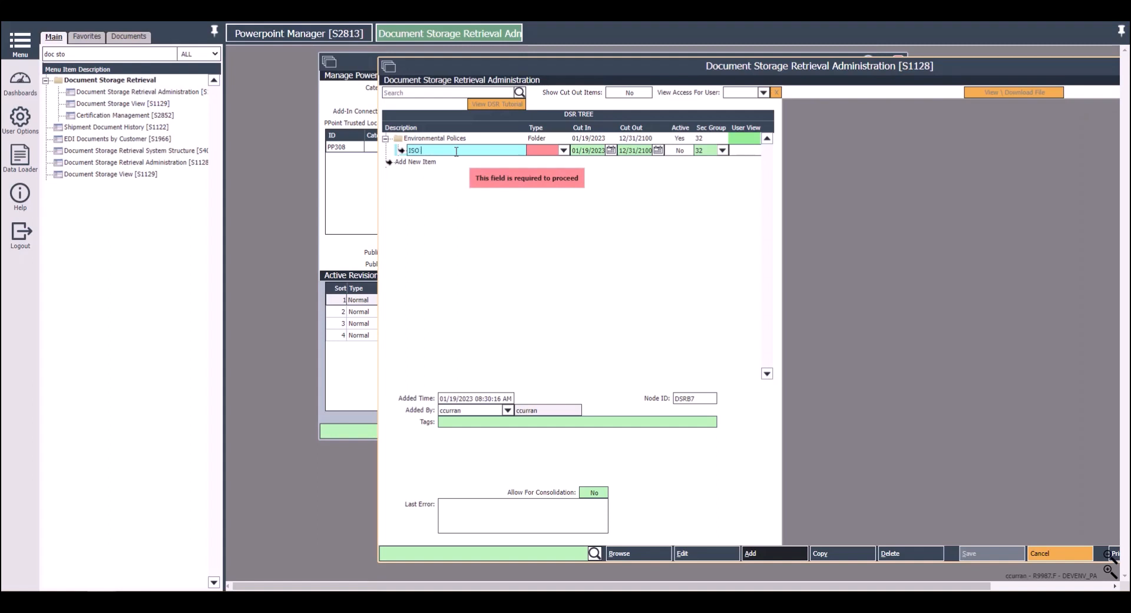
type(" 14001 Training")
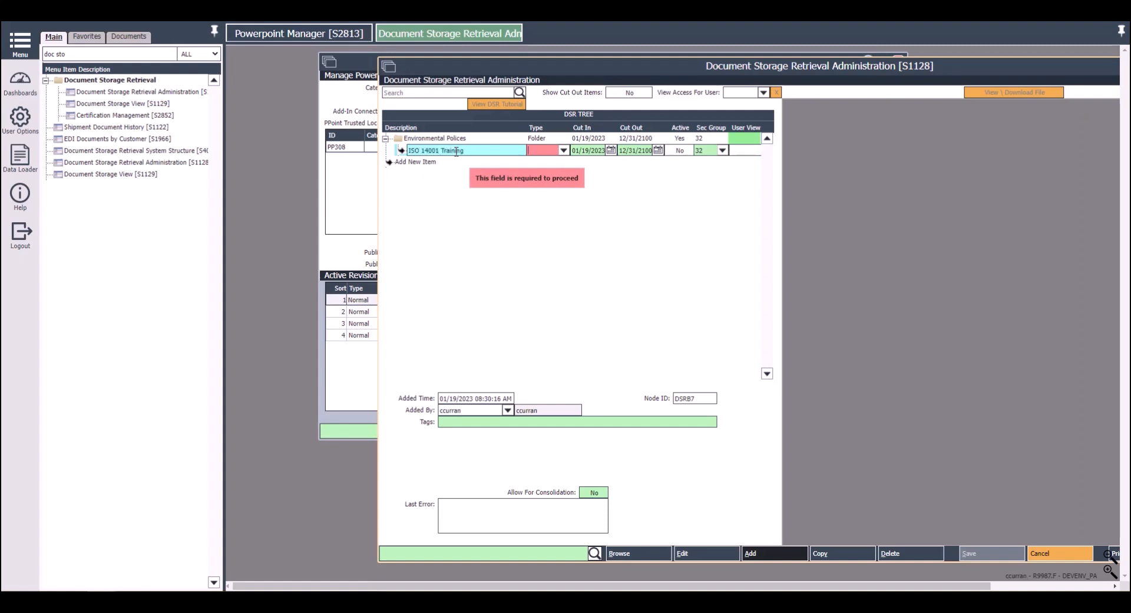
key("Tab")
type("pp")
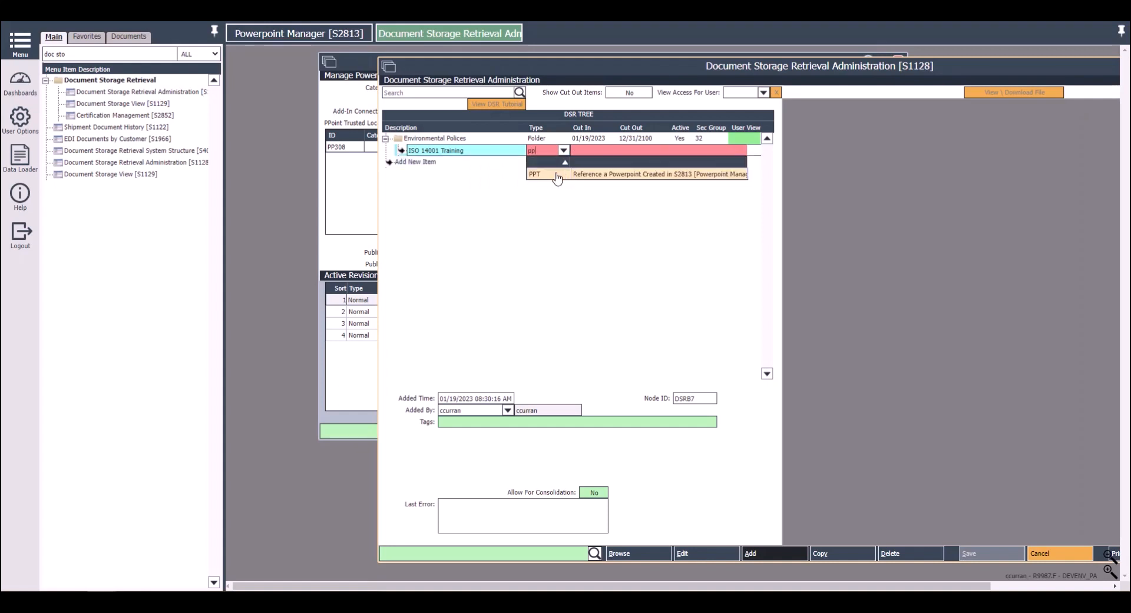
left_click(557, 174)
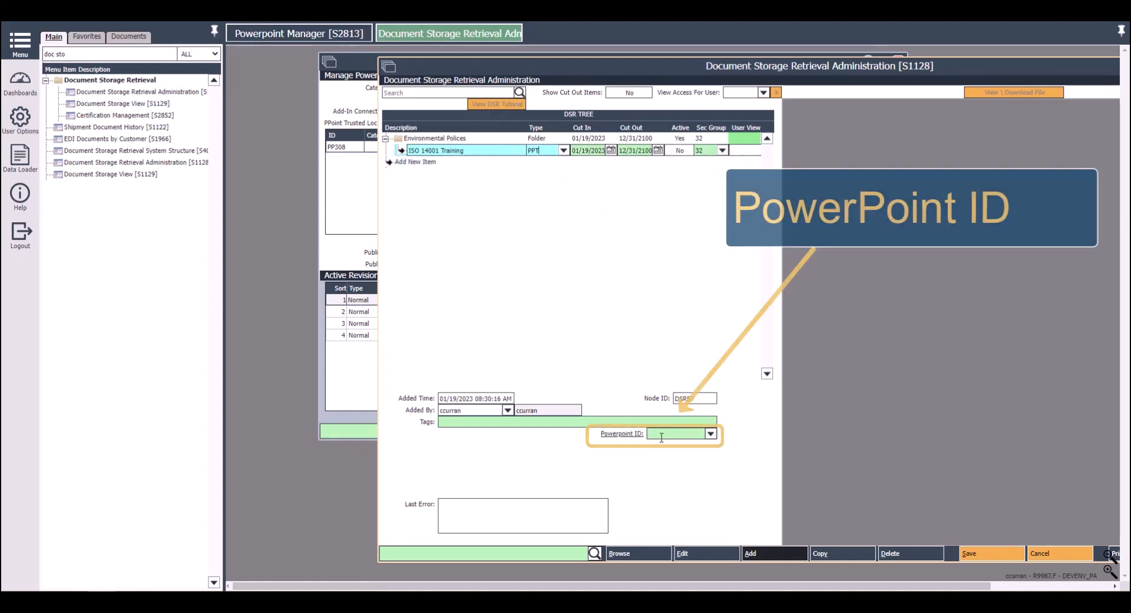
Link the item to Powerpoint ID PP308, tag it "ISO Audit, Environmental Policy," and save it.
double_click(662, 437)
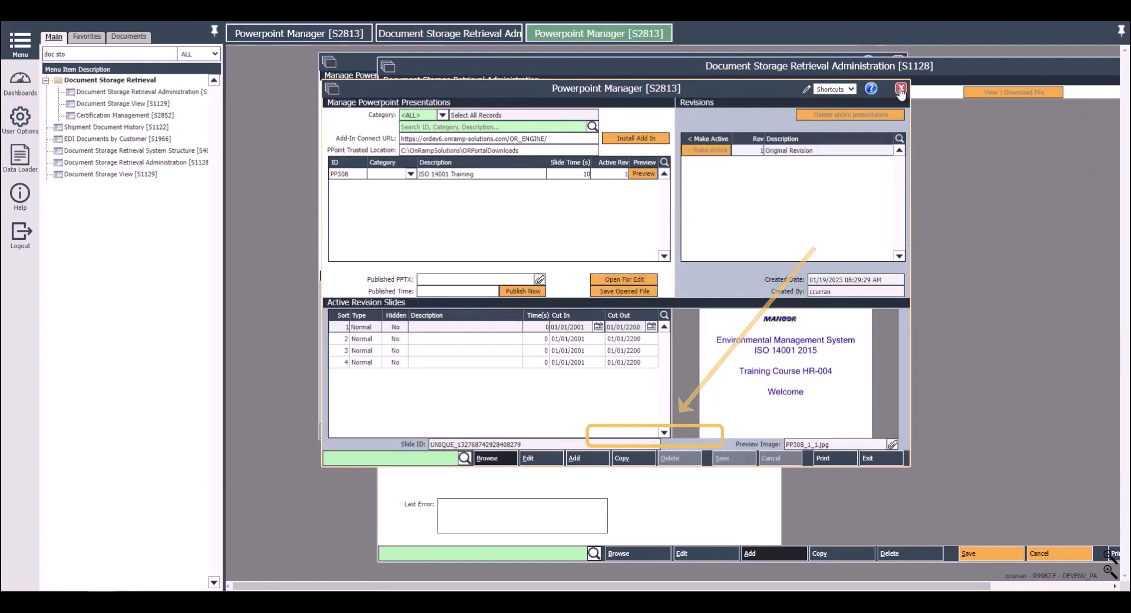
left_click(901, 88)
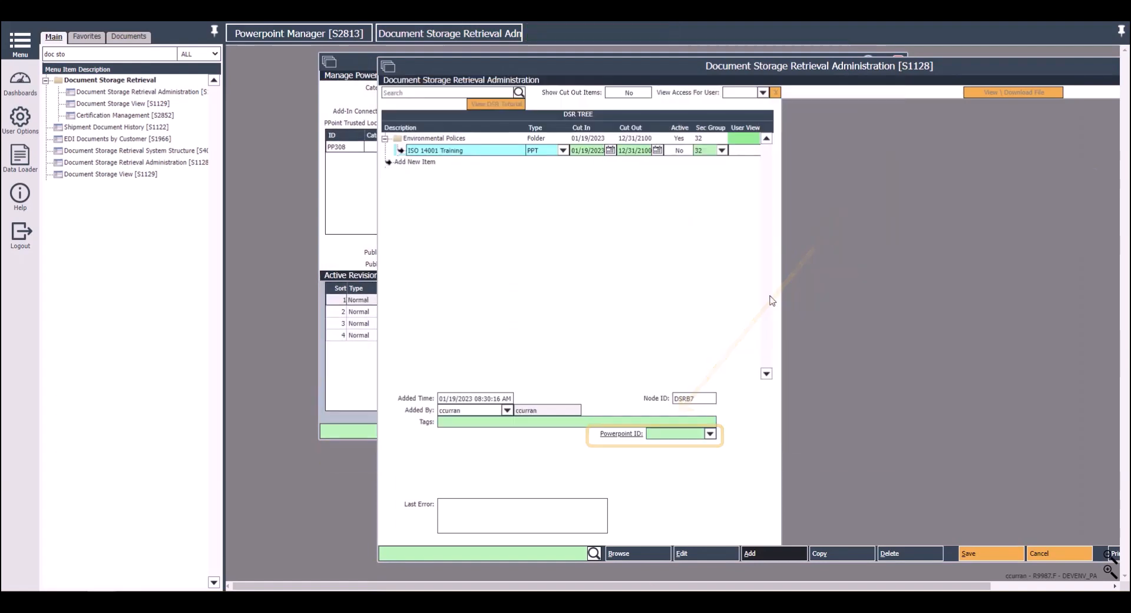
left_click(710, 434)
left_click(692, 460)
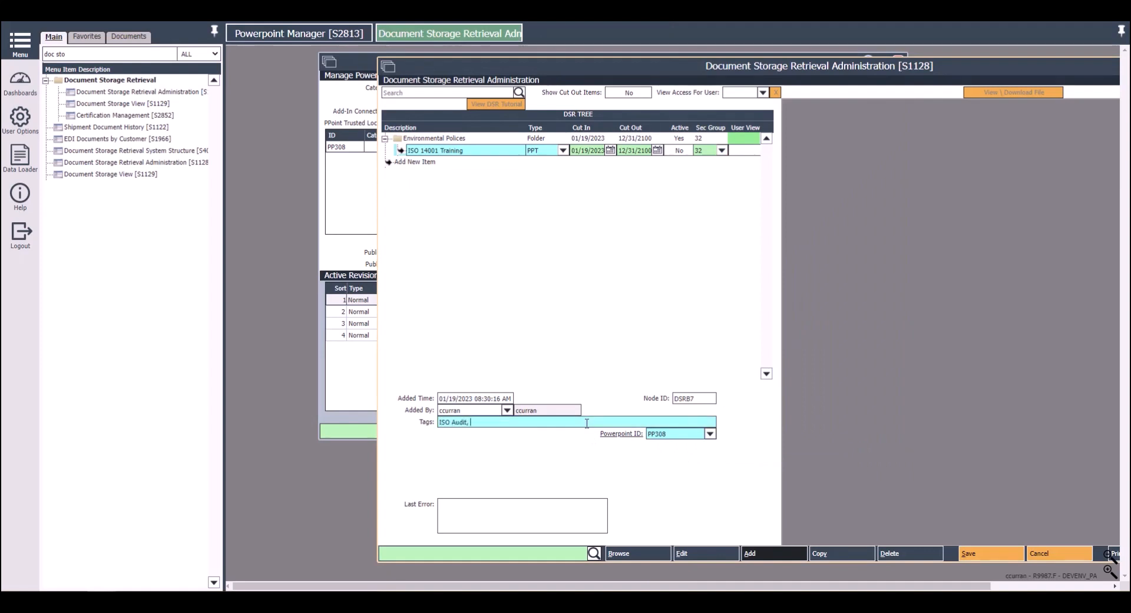
type("ironmental Policy,")
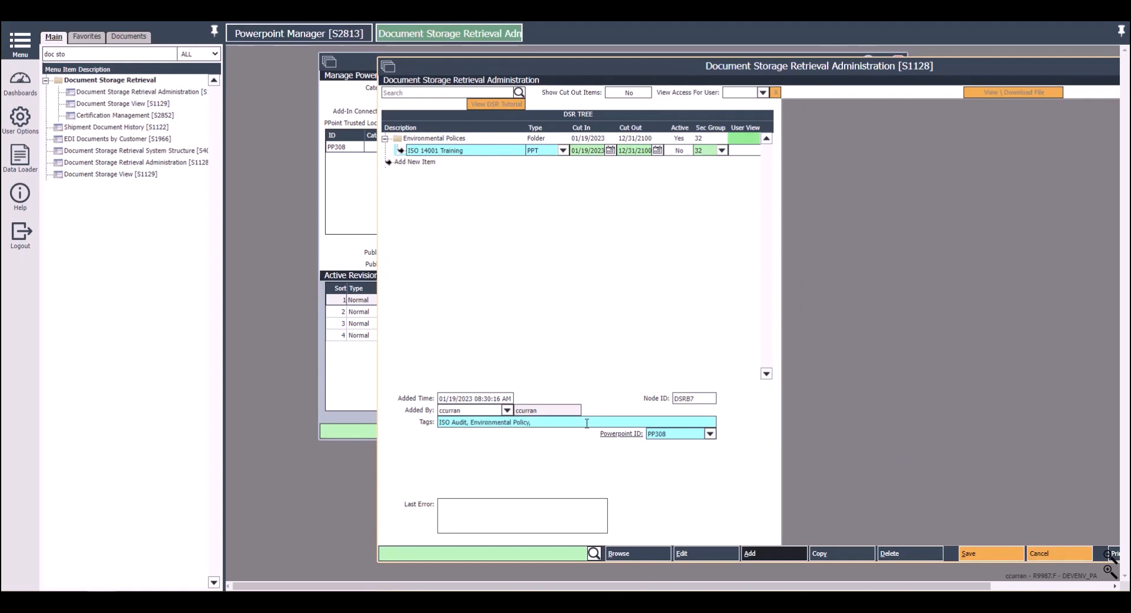
left_click(965, 551)
Unpin the menu and reposition the administration window to show the slide preview, and open Document Storage View [S1129].
left_click_drag(584, 72, 453, 68)
left_click(214, 30)
left_click_drag(364, 65, 283, 65)
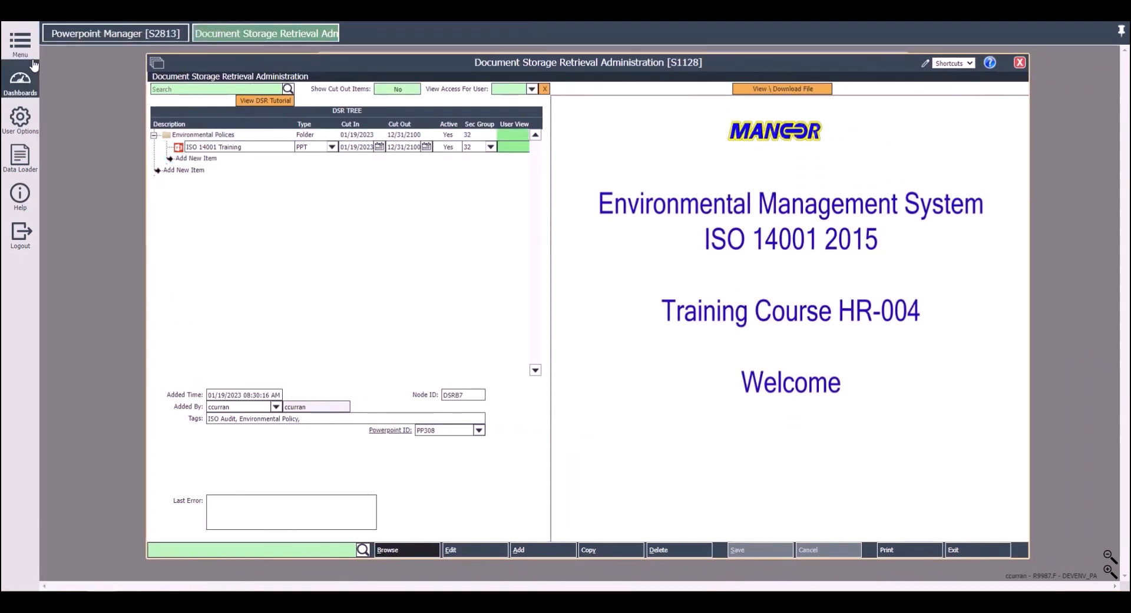
left_click(20, 42)
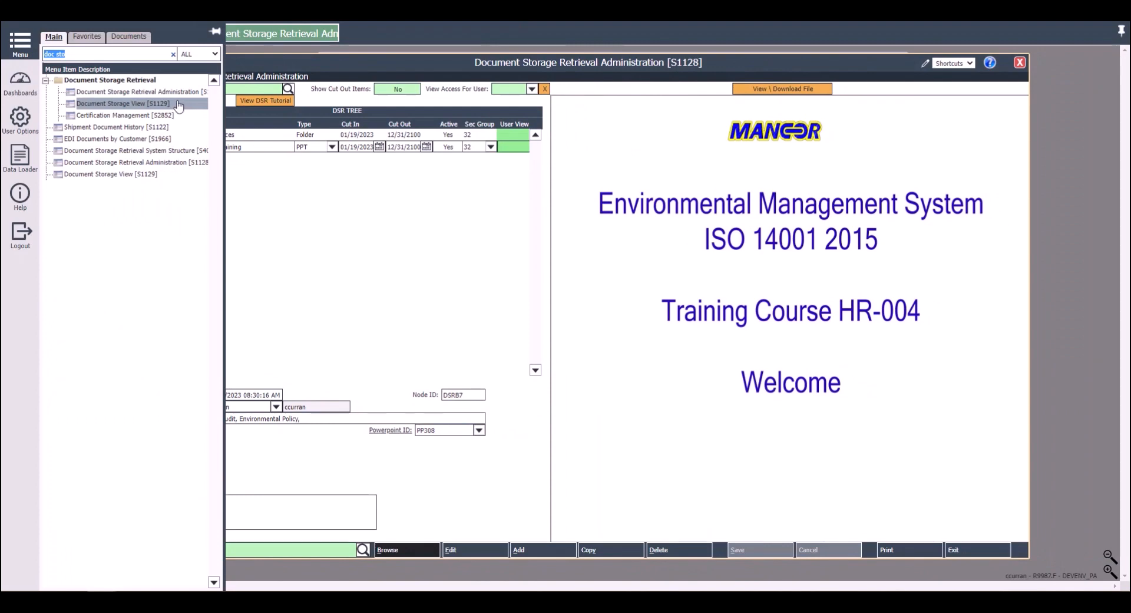
left_click(179, 105)
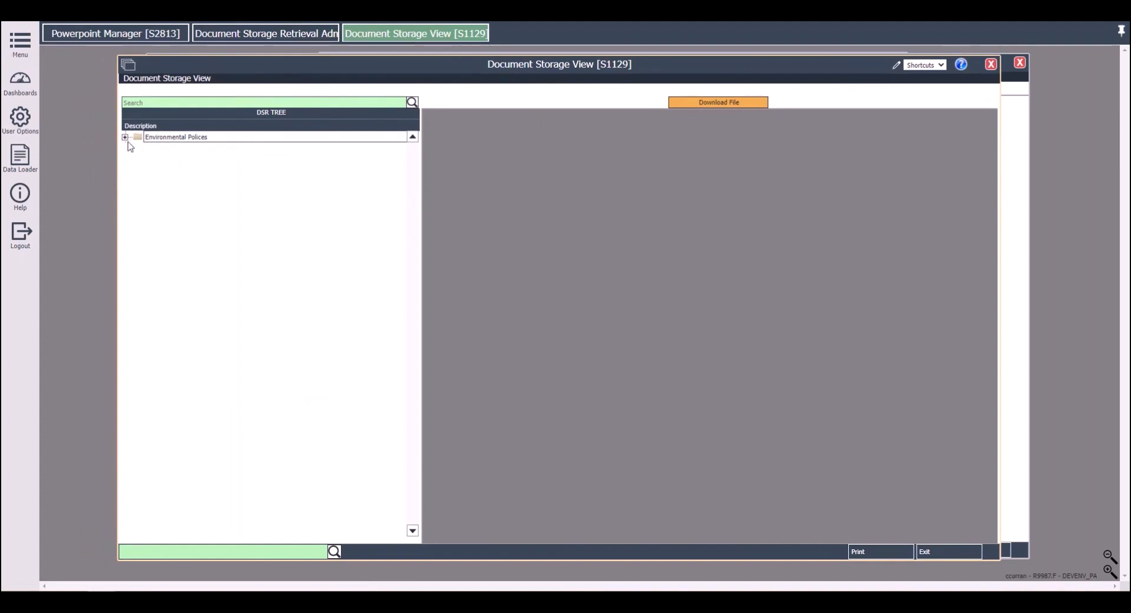
Search the document view's DSR tree for iso and download the ISO 14001 Training file.
left_click(125, 138)
key("Return")
left_click_drag(200, 65, 281, 65)
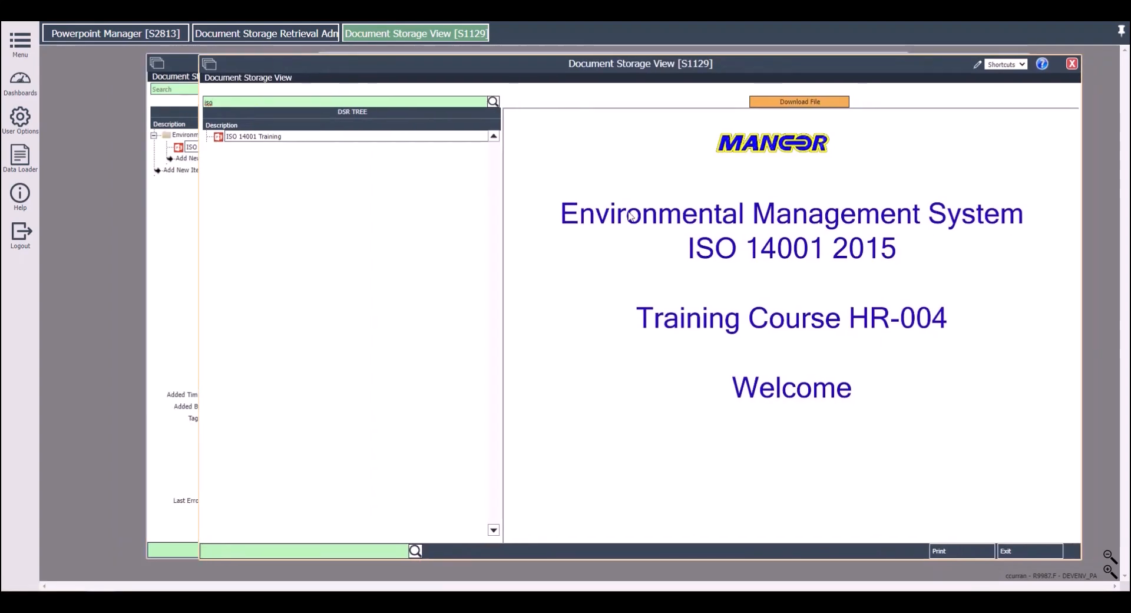
left_click(792, 103)
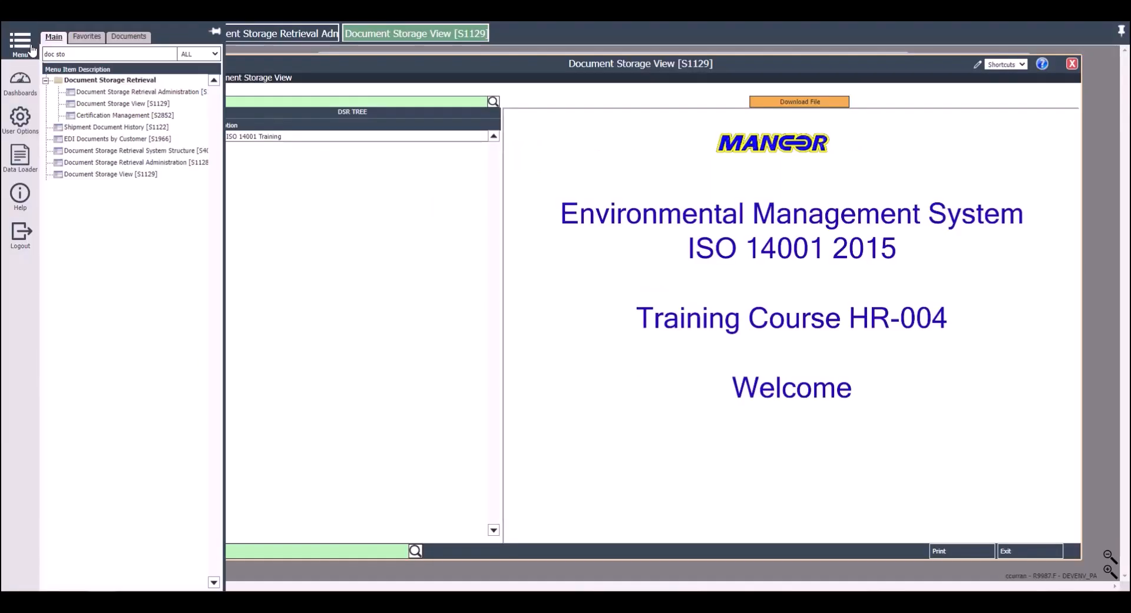
Search the main menu's document structure for the tag word audit.
left_click(143, 56)
left_click(129, 37)
right_click(100, 70)
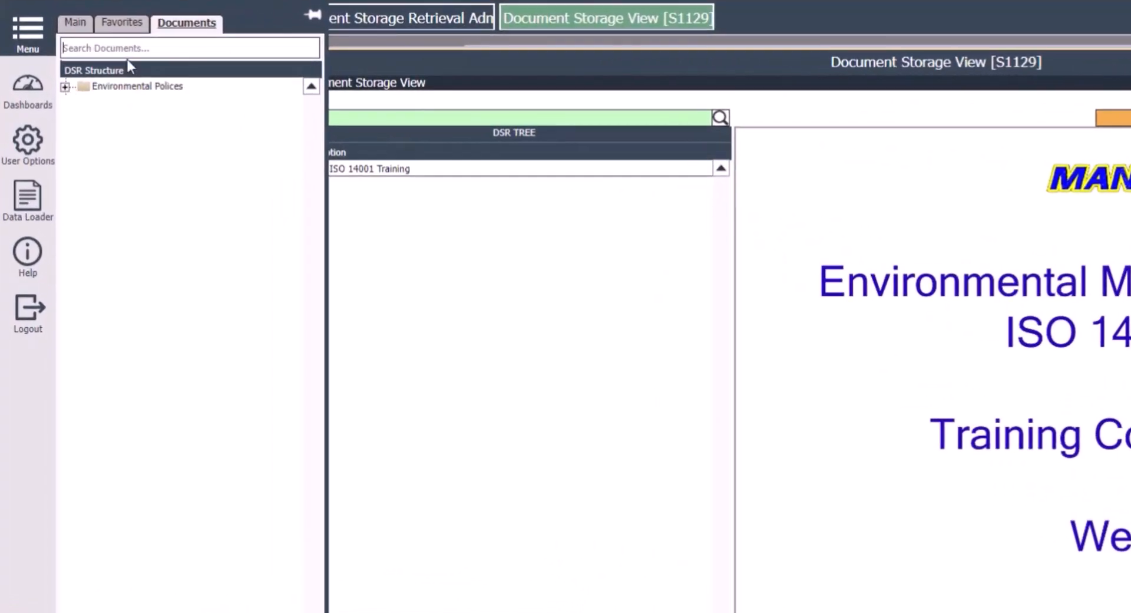
type("audi")
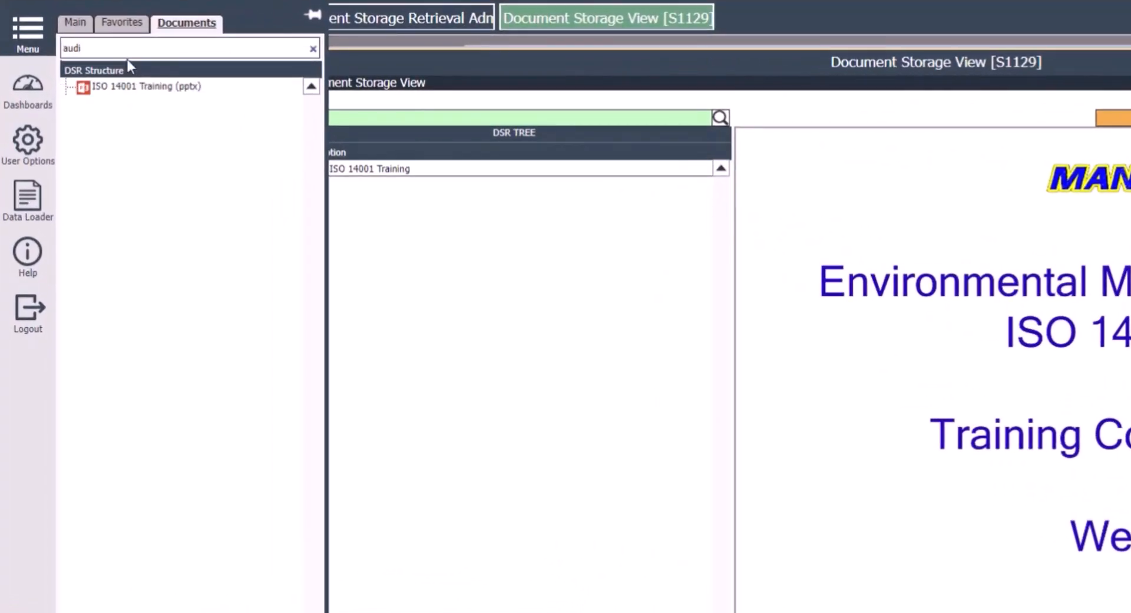
type("t")
Search the menu's documents for iso, open the ISO 14001 Training presentation, and advance to its second slide.
double_click(75, 49)
type("iso")
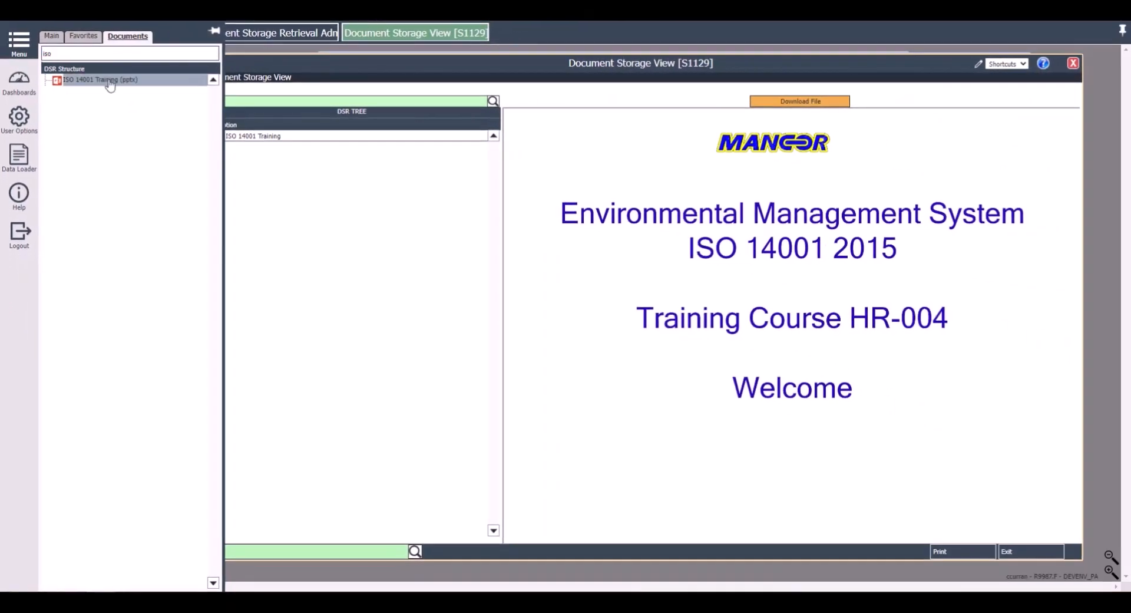
left_click(109, 81)
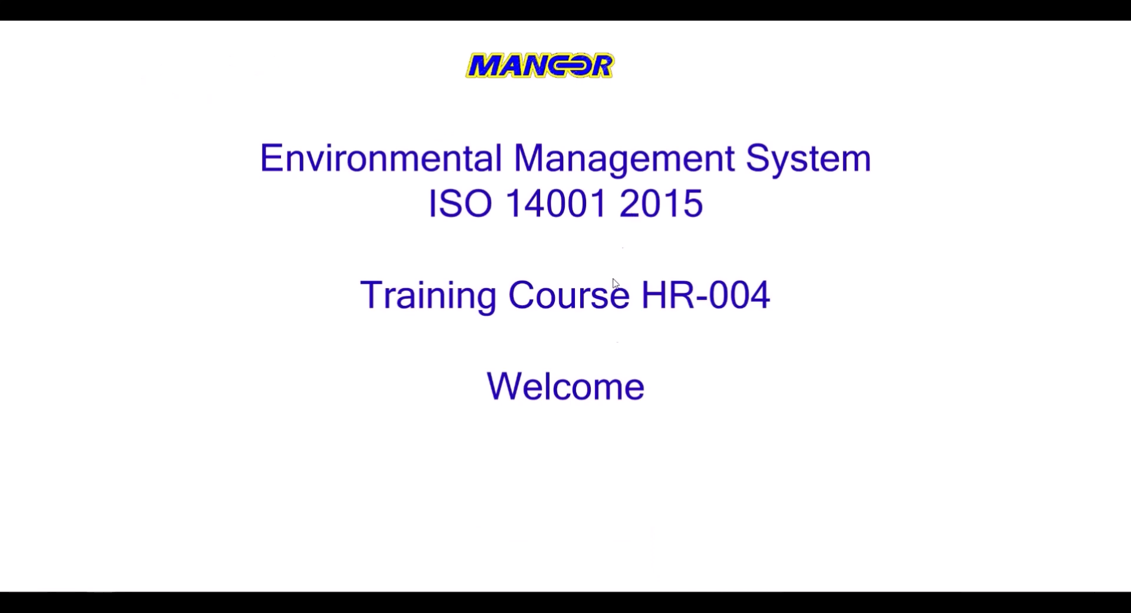
left_click(617, 559)
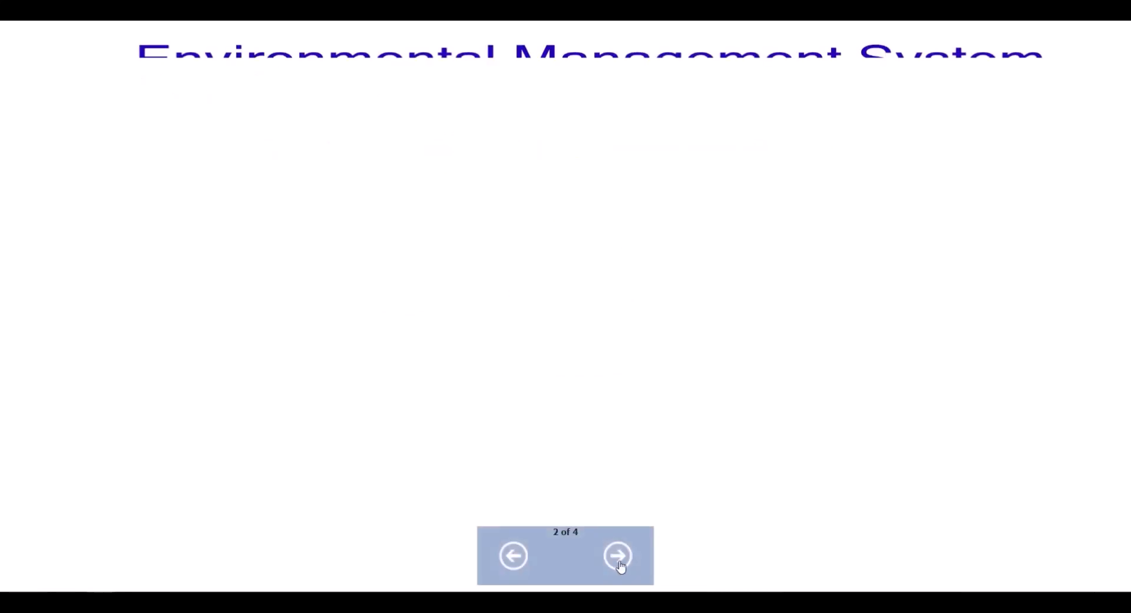